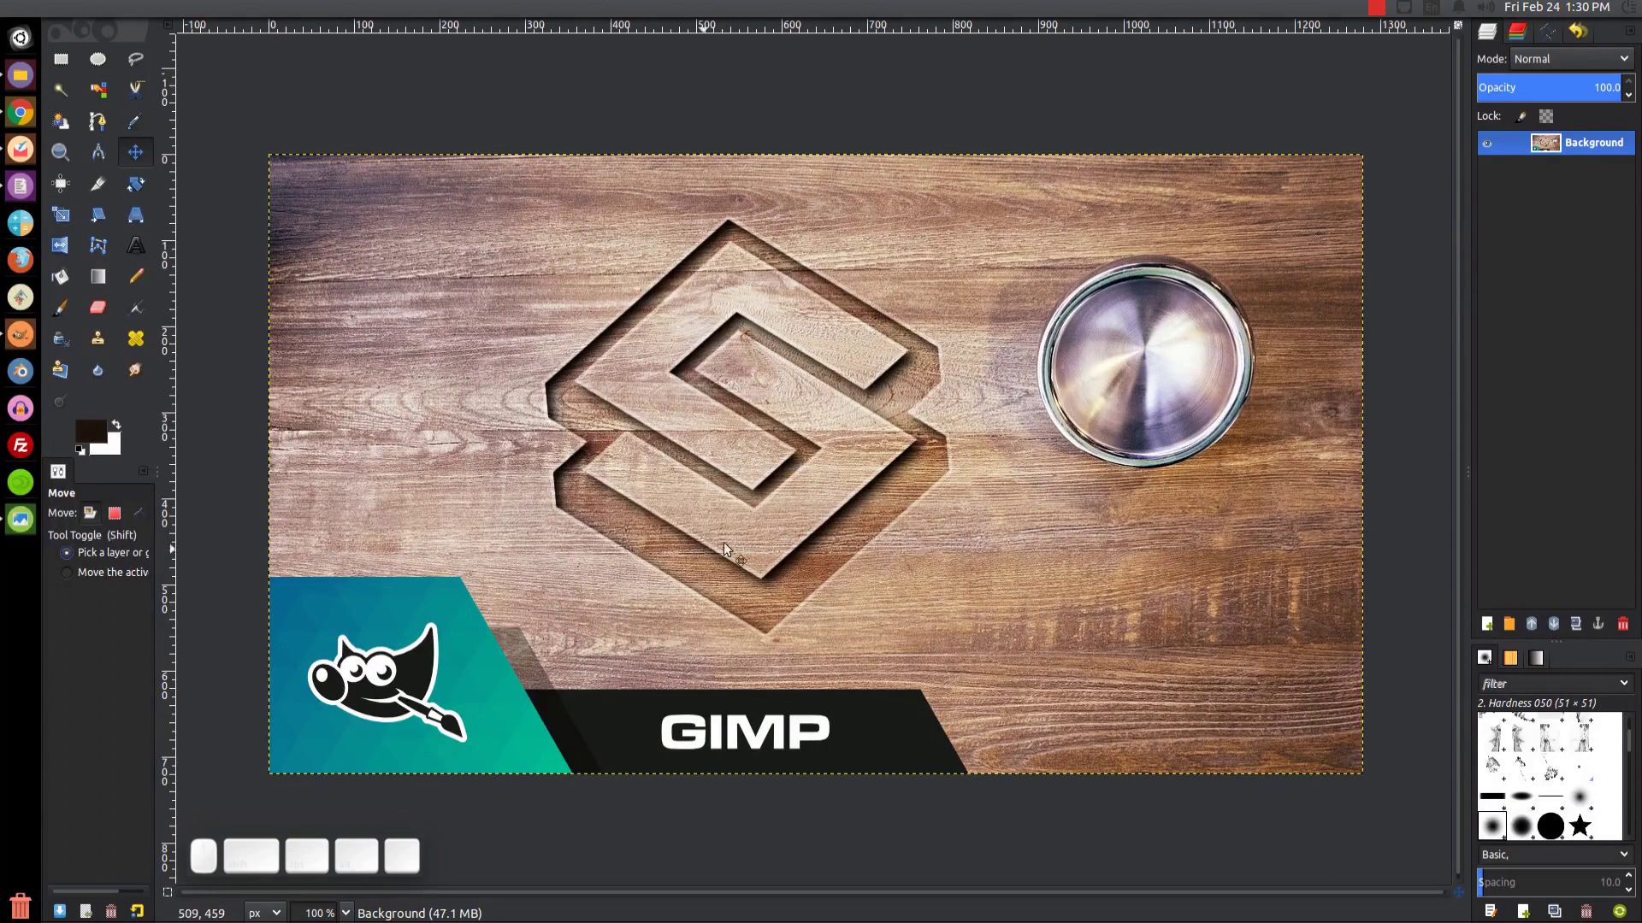
Preview the logo file in the image viewer, reposition its window, then close it.
{"action": "left_click", "coordinate": [21, 519]}
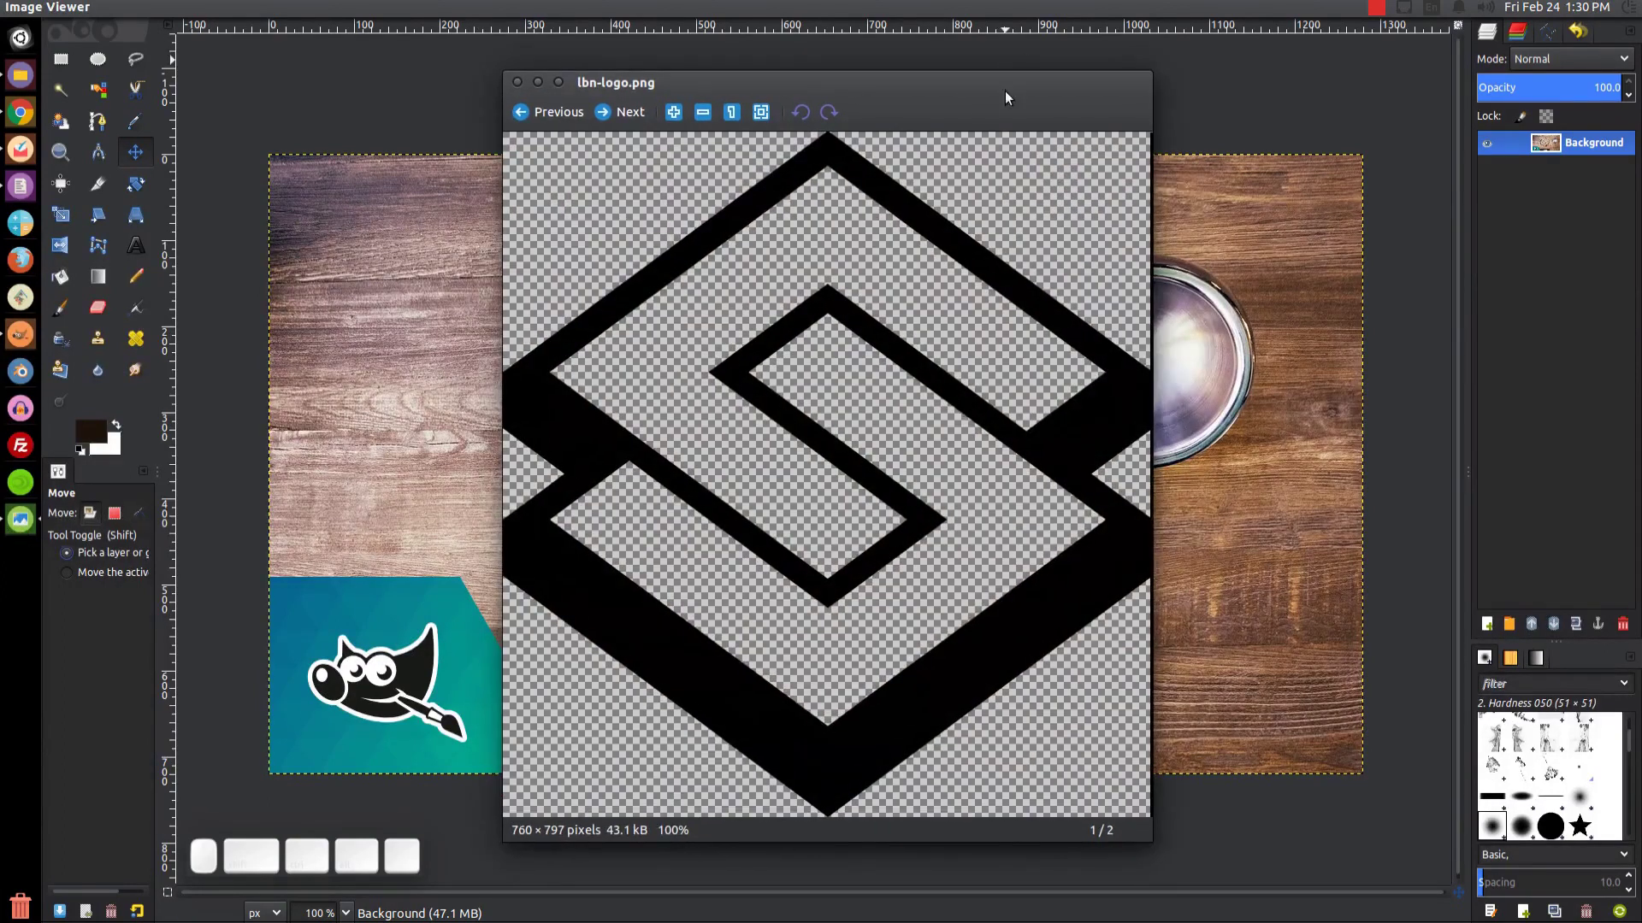
{"action": "left_click_drag", "start_coordinate": [1004, 91], "coordinate": [1009, 87]}
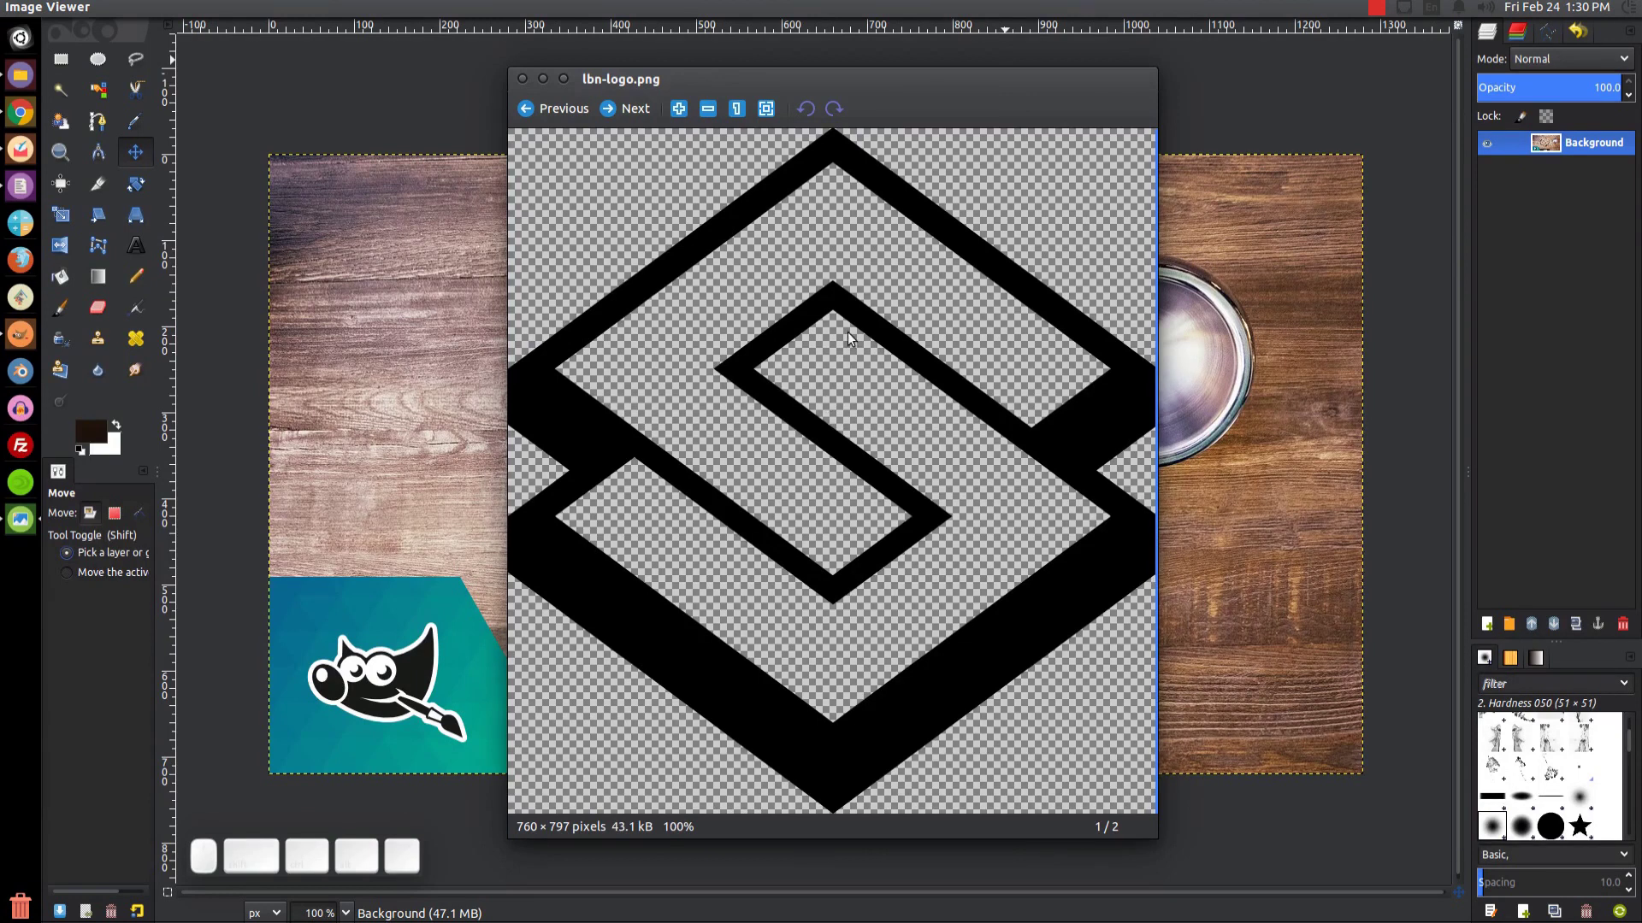
{"action": "left_click_drag", "start_coordinate": [944, 108], "coordinate": [938, 110]}
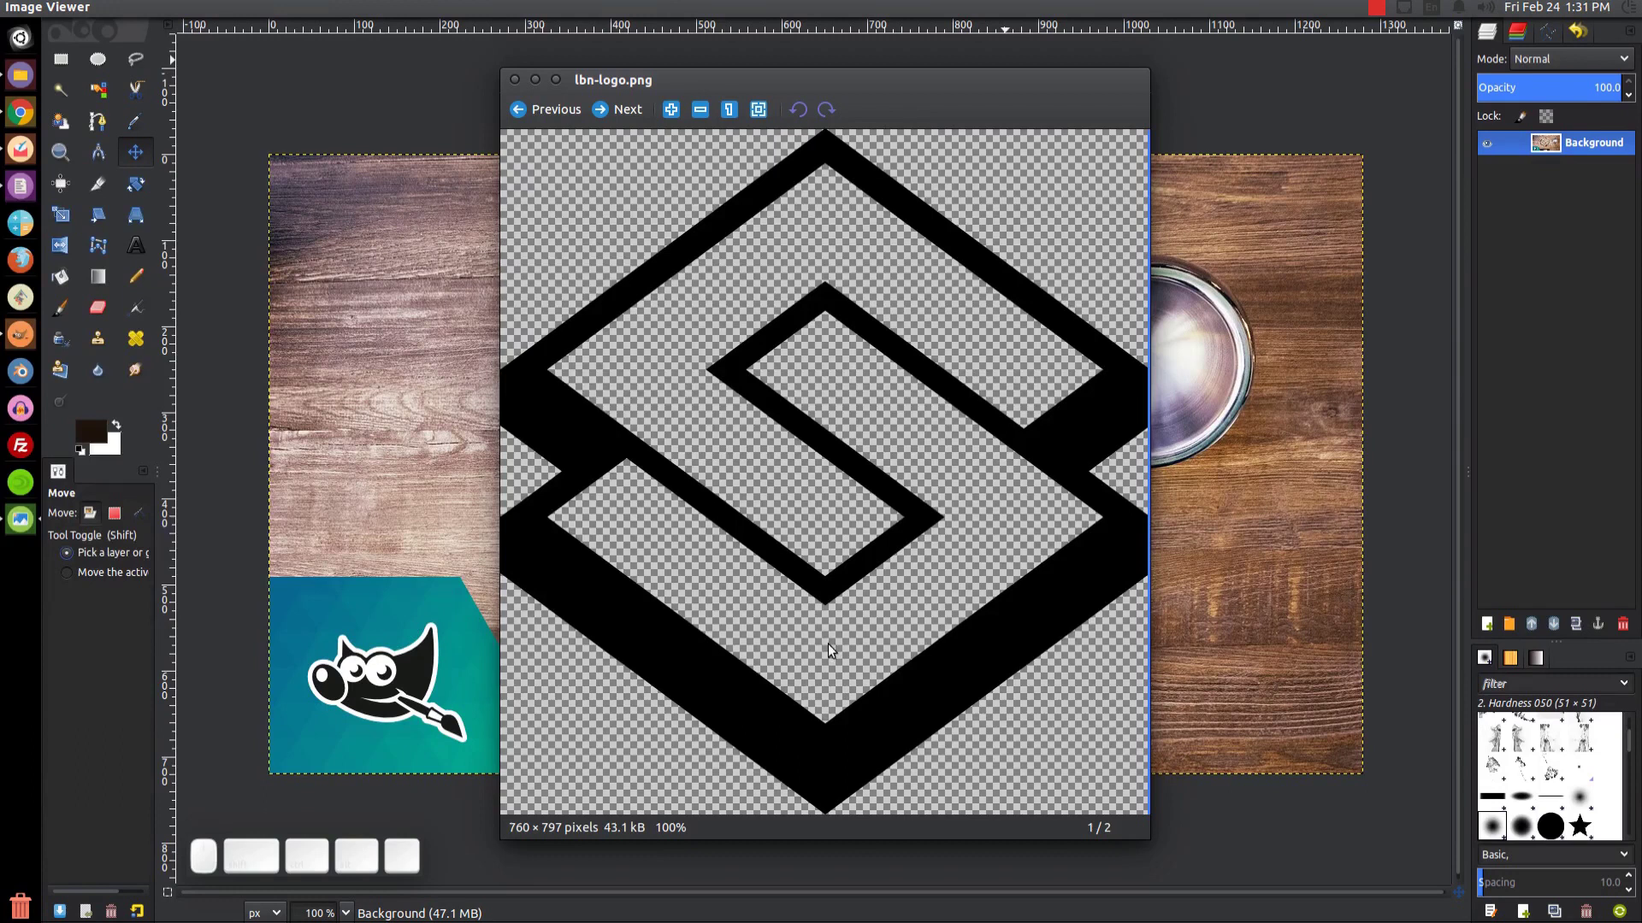
{"action": "left_click", "coordinate": [542, 85]}
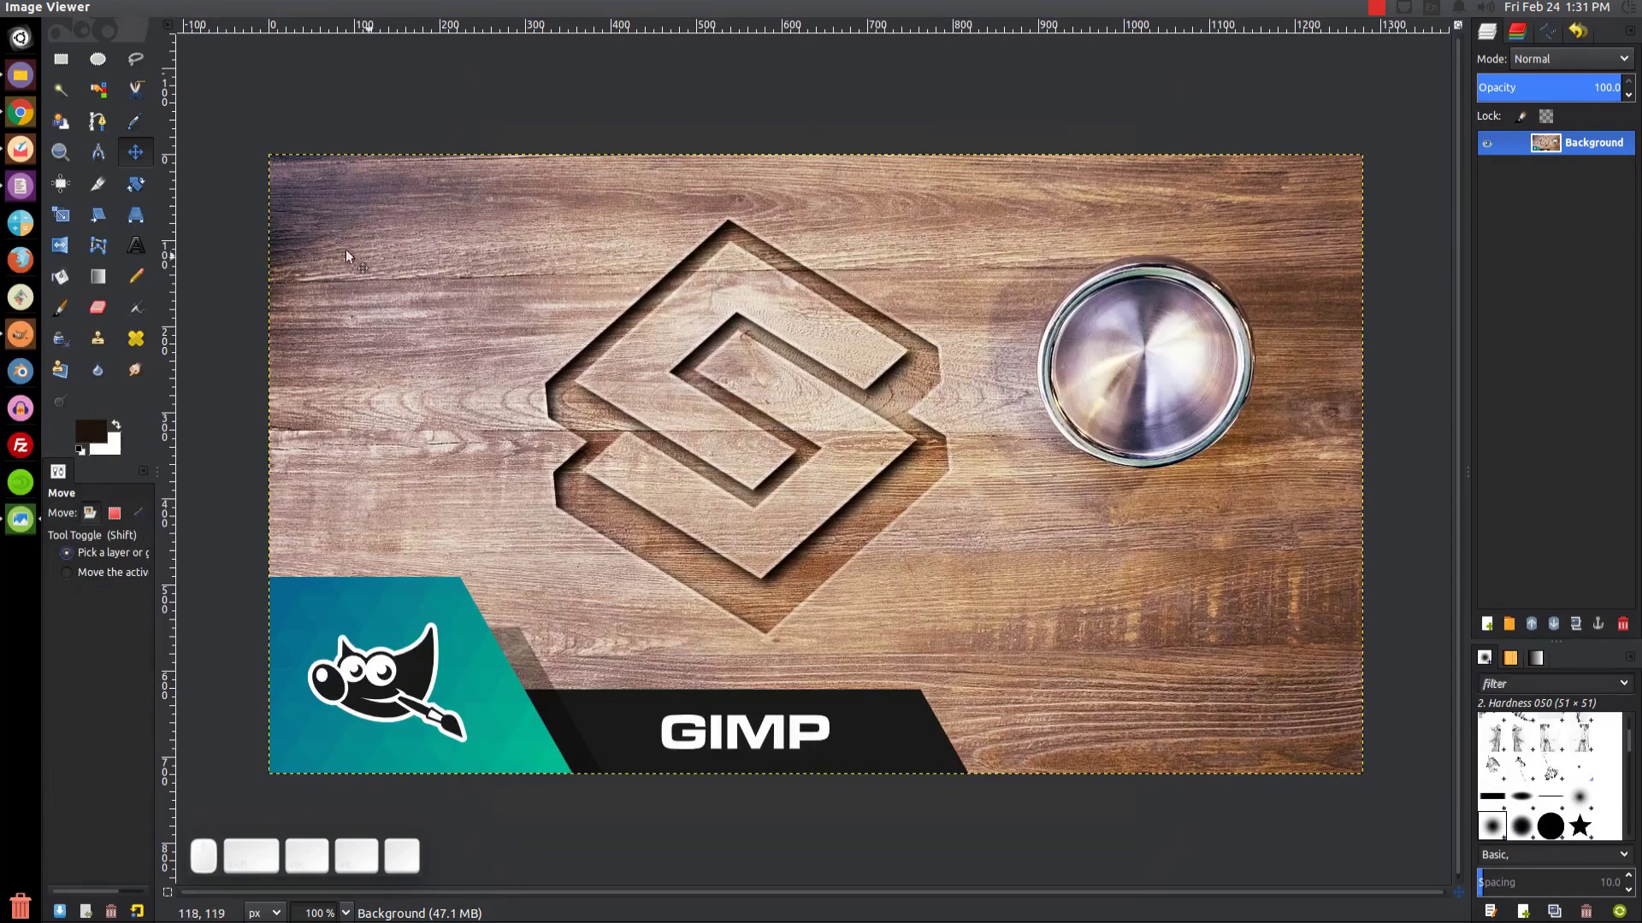
Open table-438422_1280.jpg from the Tutorials folder with GIMP Image Editor.
{"action": "left_click", "coordinate": [4, 86]}
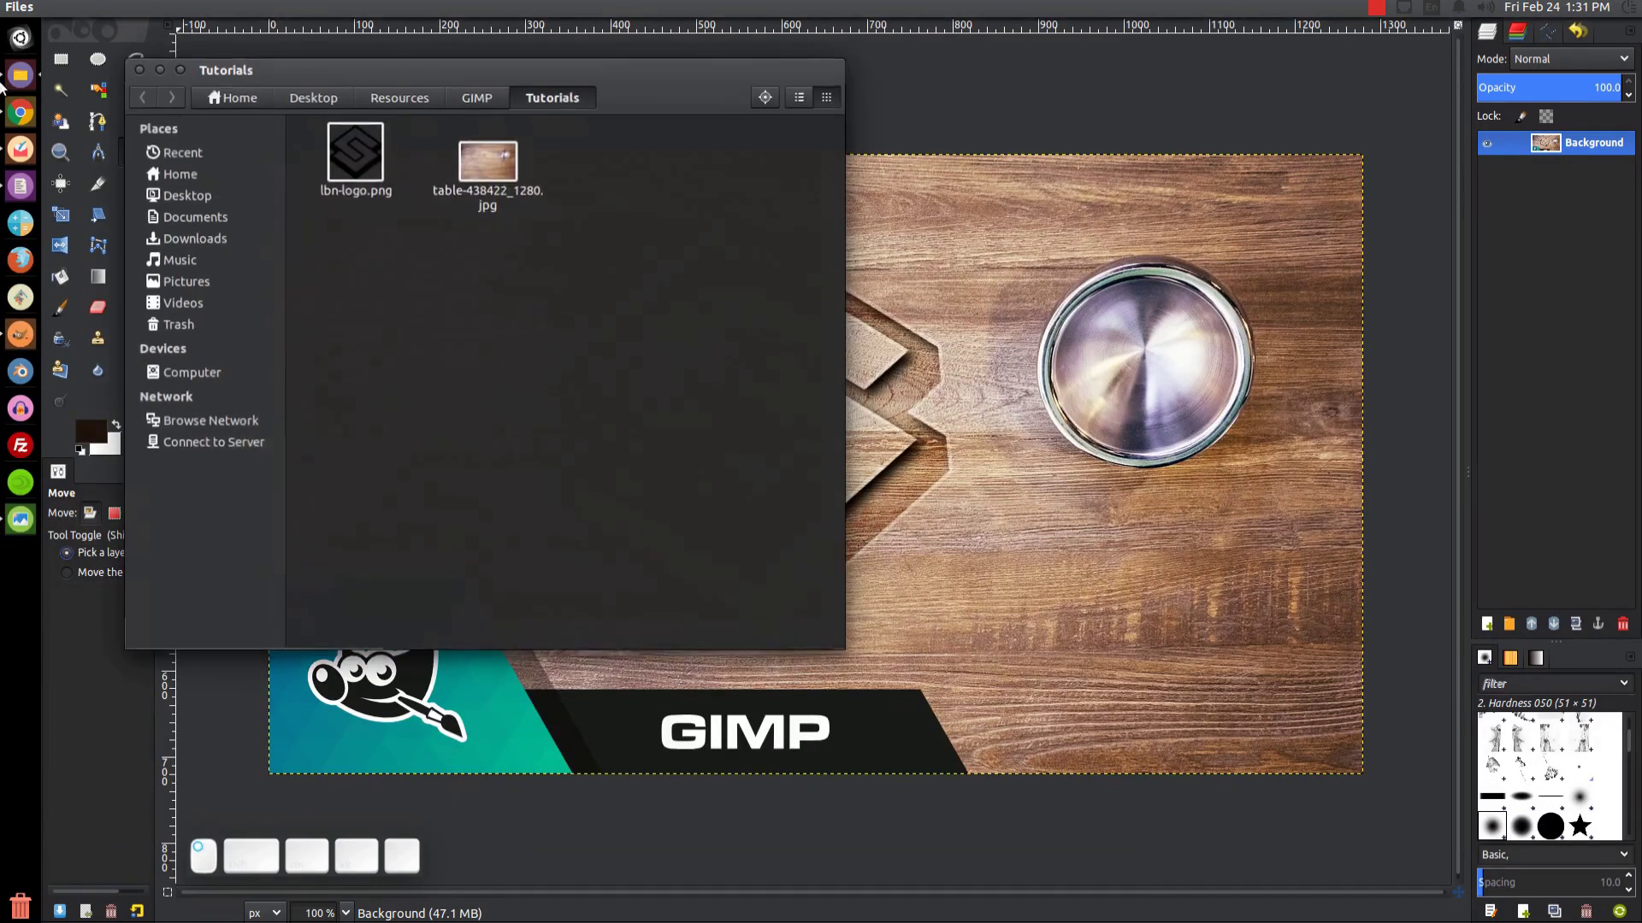
{"action": "right_click", "coordinate": [490, 169]}
{"action": "mouse_move", "coordinate": [614, 217]}
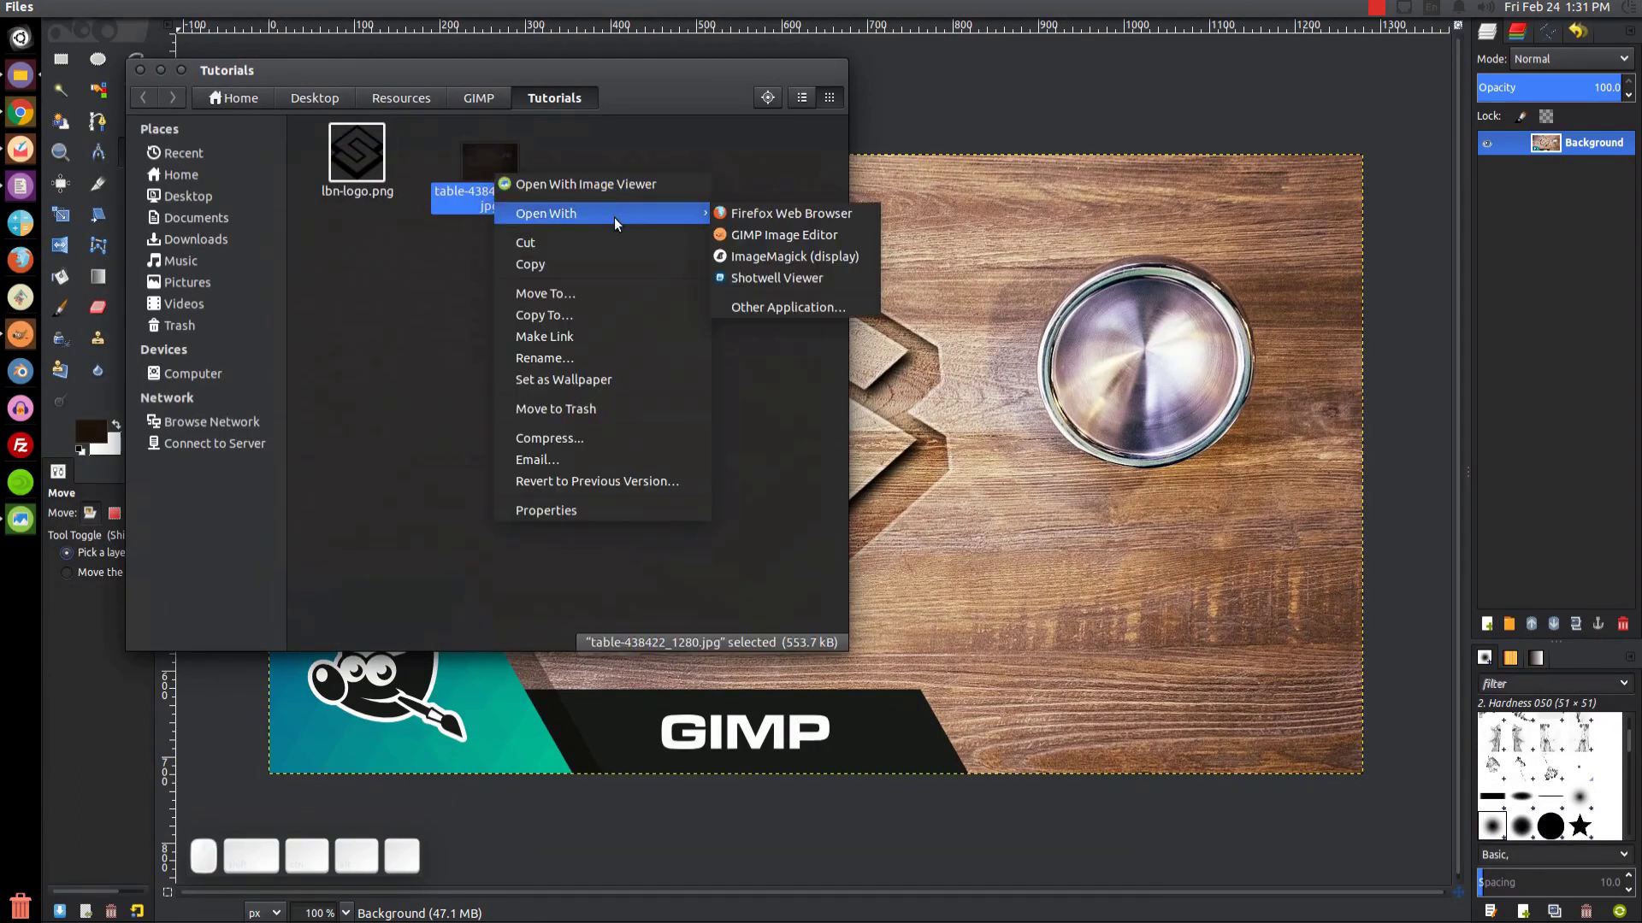
{"action": "left_click", "coordinate": [758, 232]}
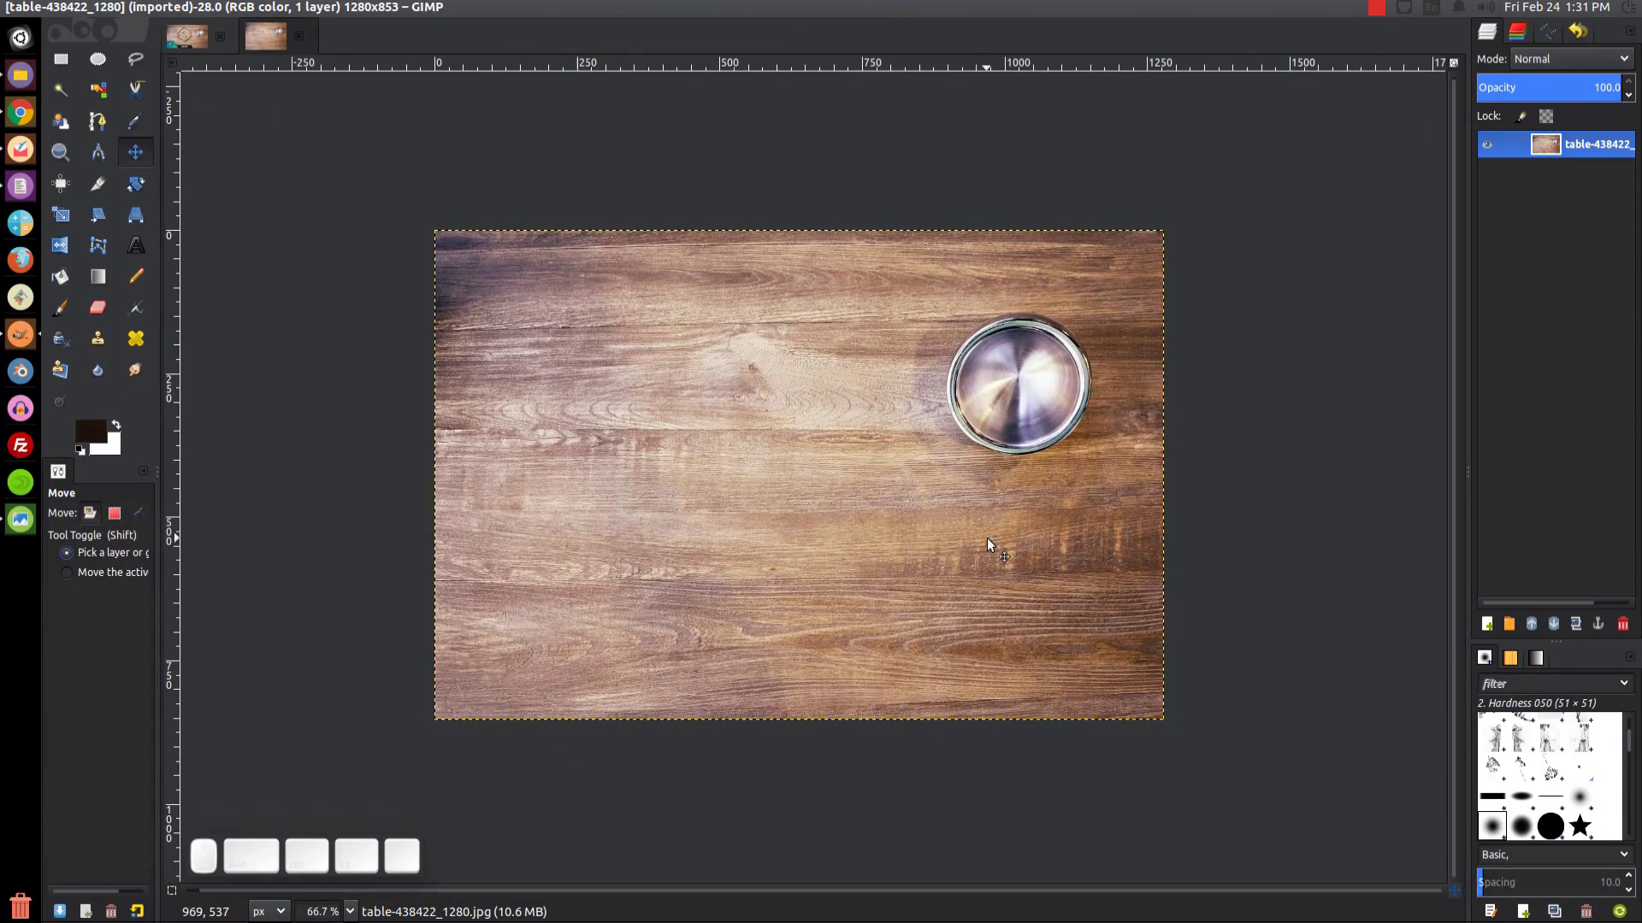
View the table photo at 100% and confirm in Scale Image that it stays 1280×853.
{"action": "key", "text": "1"}
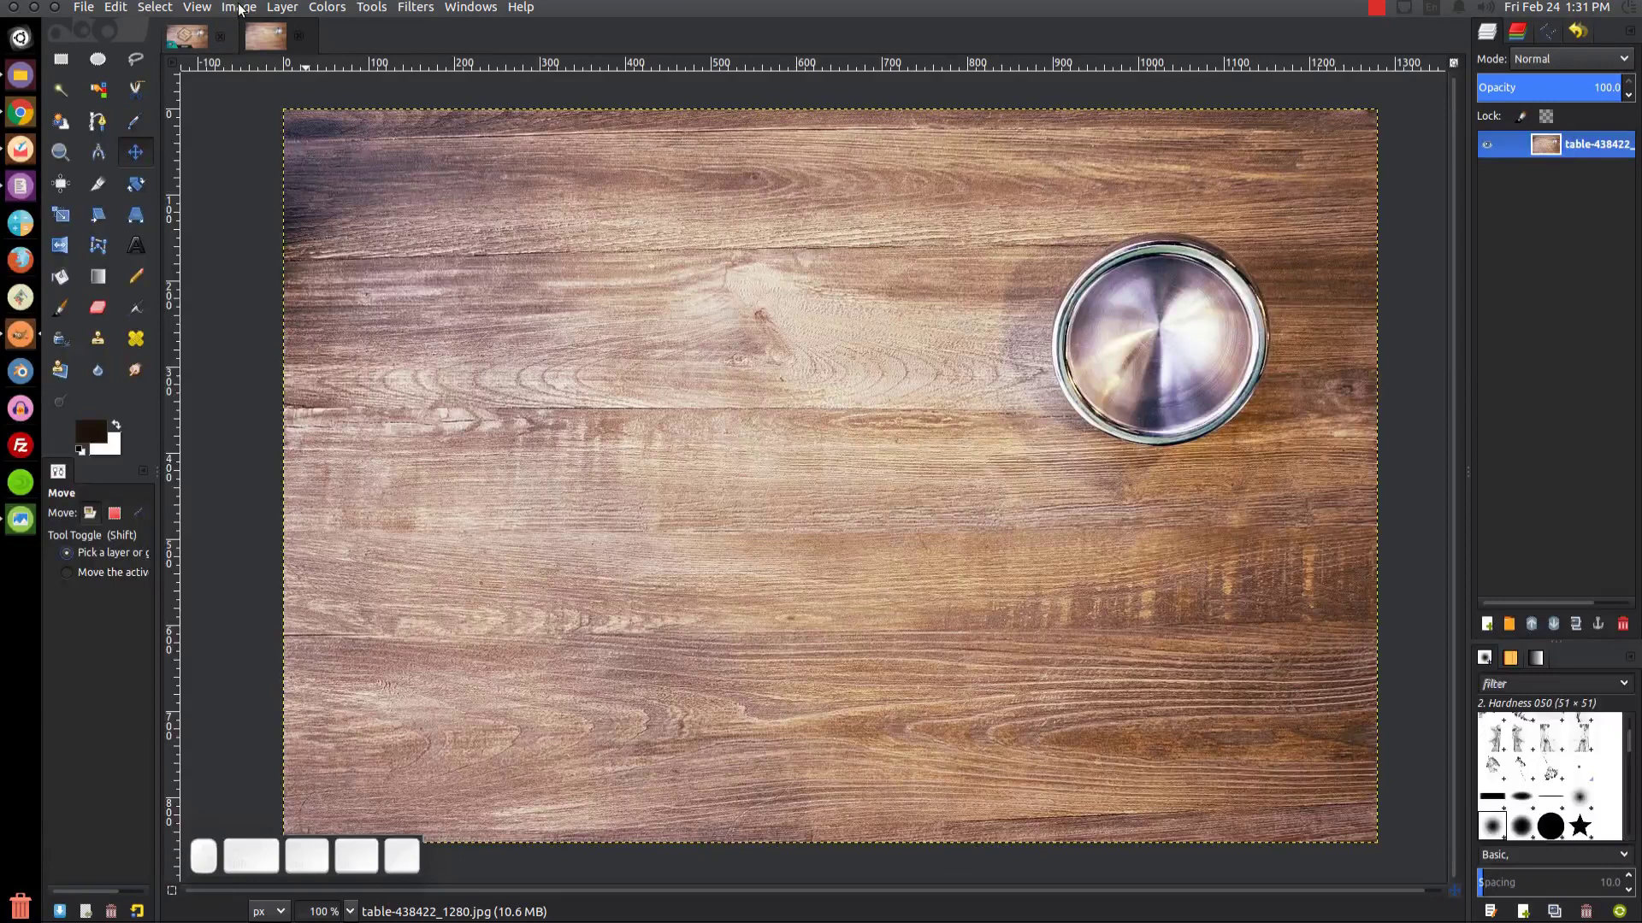
{"action": "left_click", "coordinate": [240, 12]}
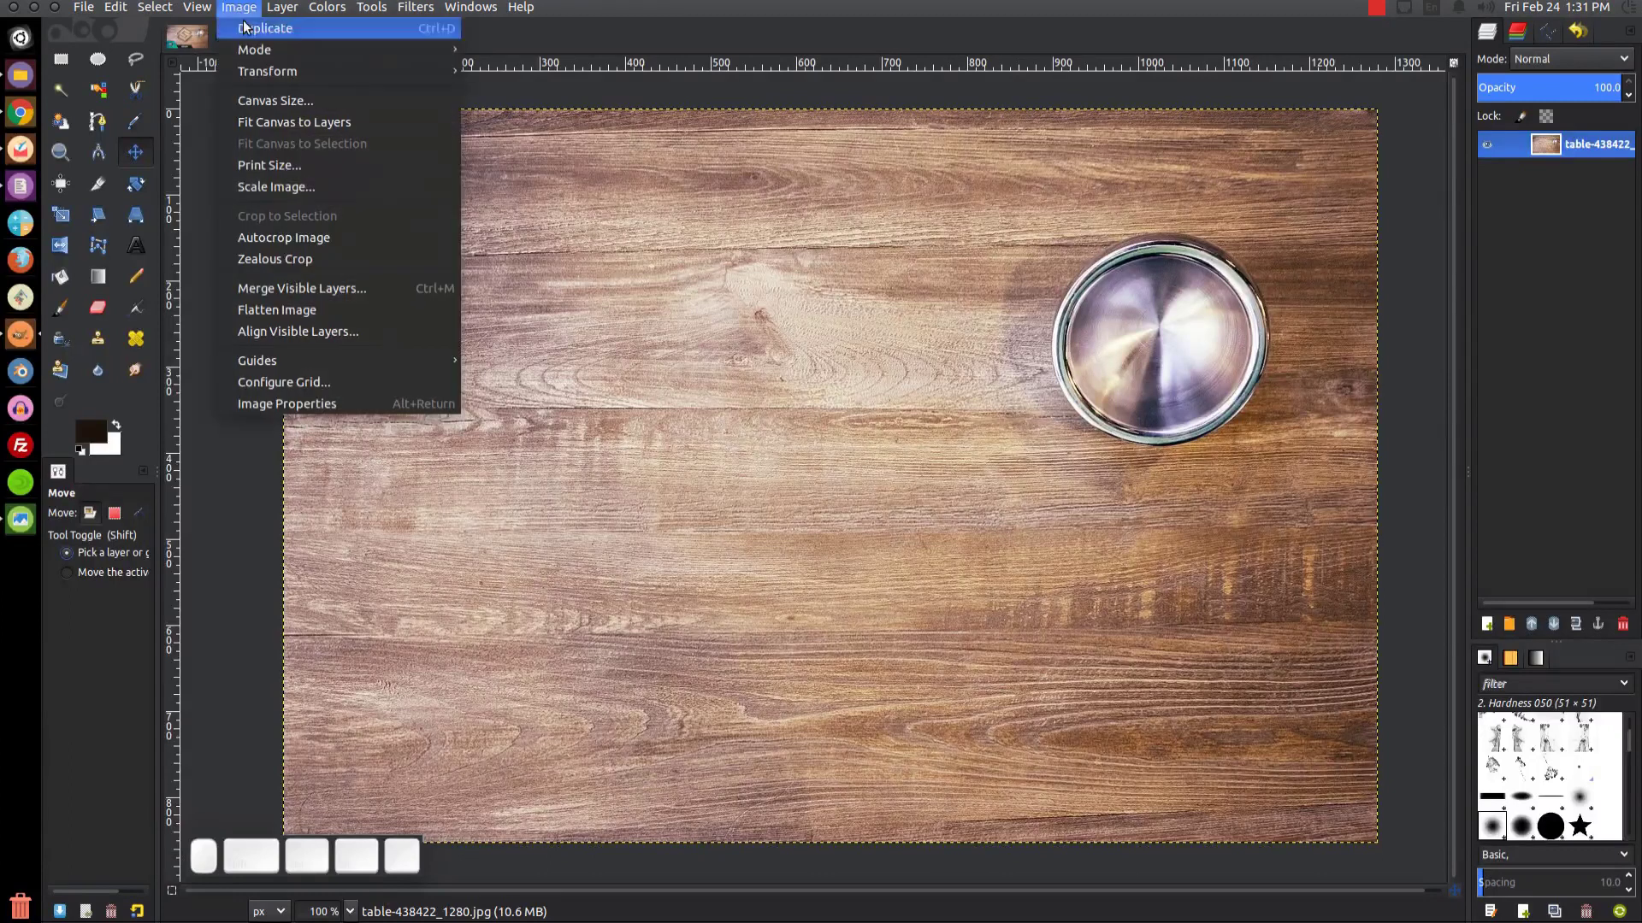
{"action": "left_click", "coordinate": [285, 187]}
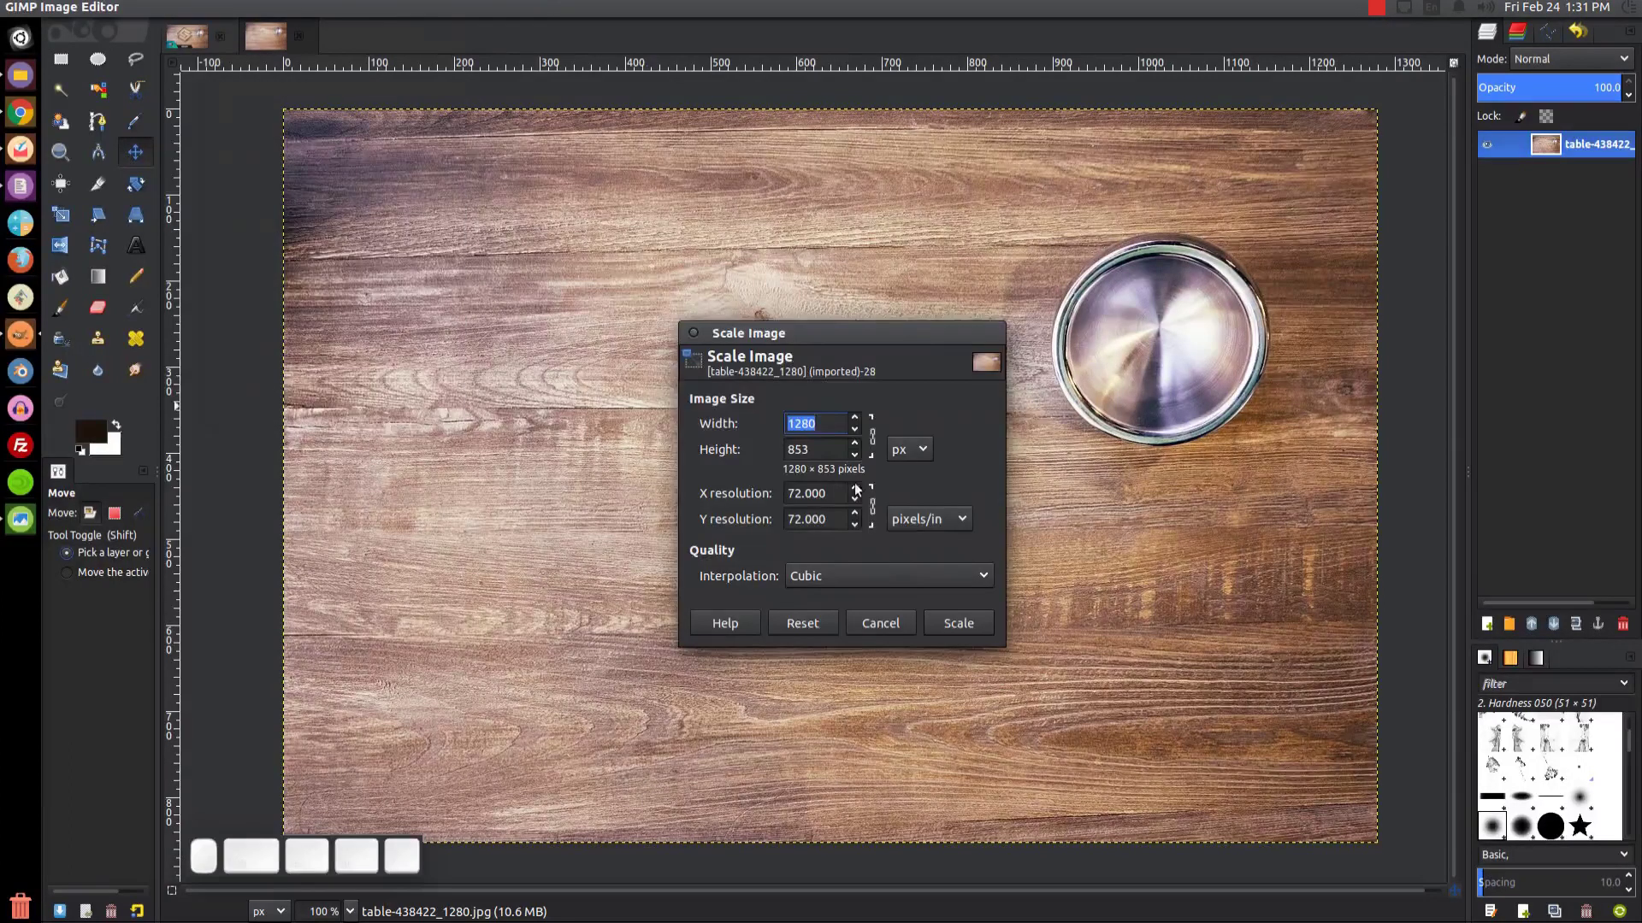
{"action": "left_click", "coordinate": [695, 332]}
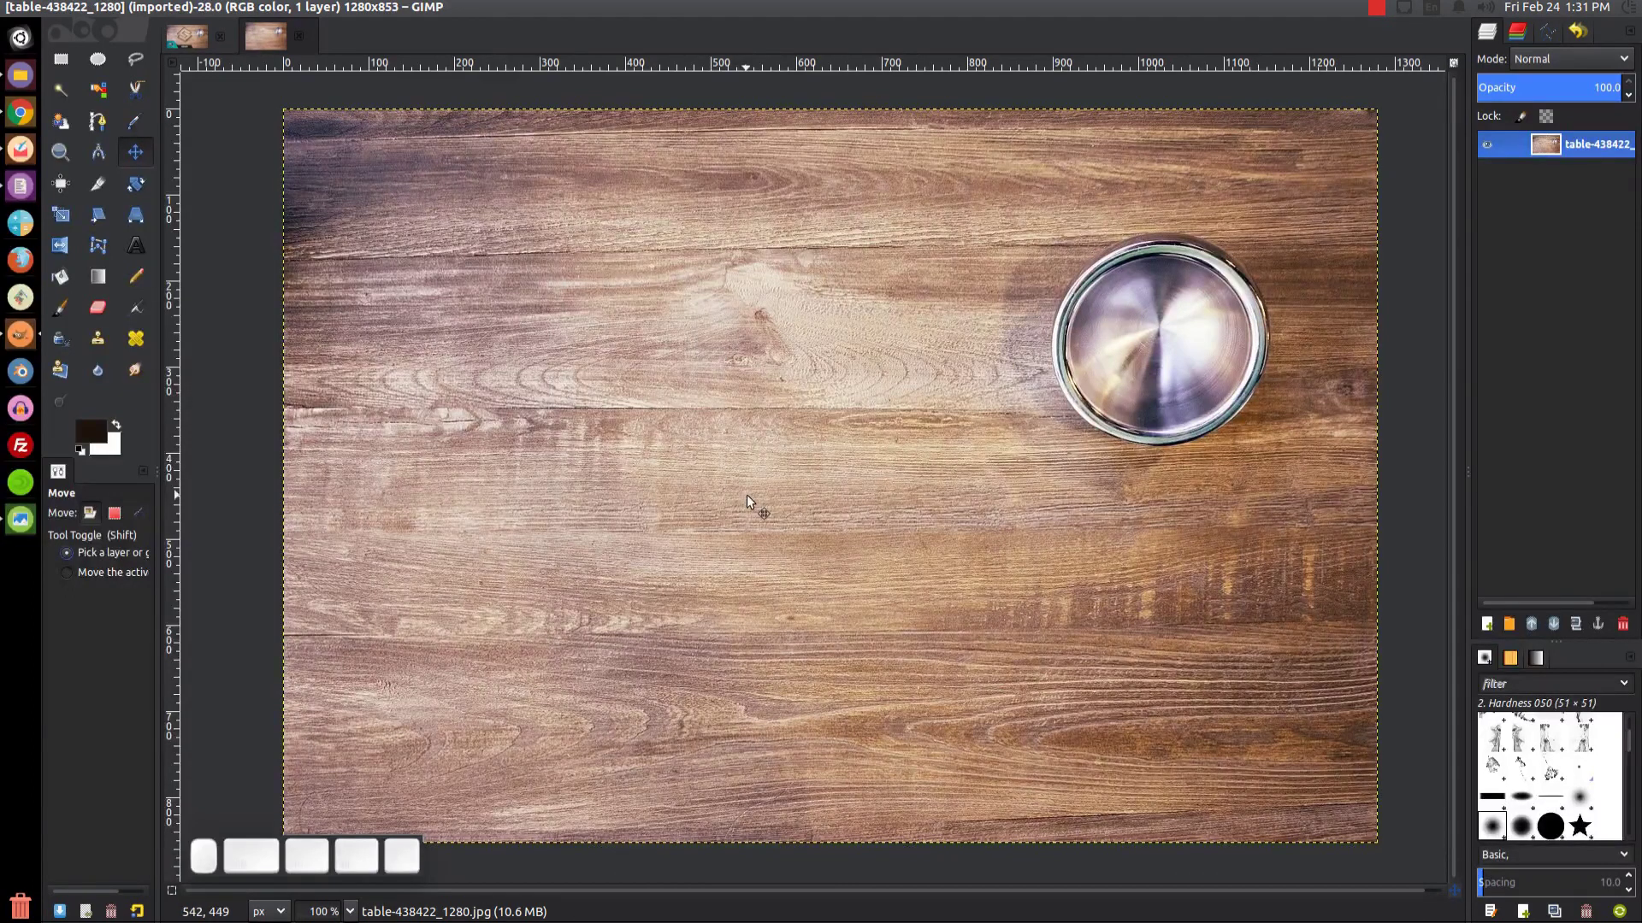
Drag lbn-logo.png from Files onto the table photo canvas as a new layer.
{"action": "left_click", "coordinate": [21, 75]}
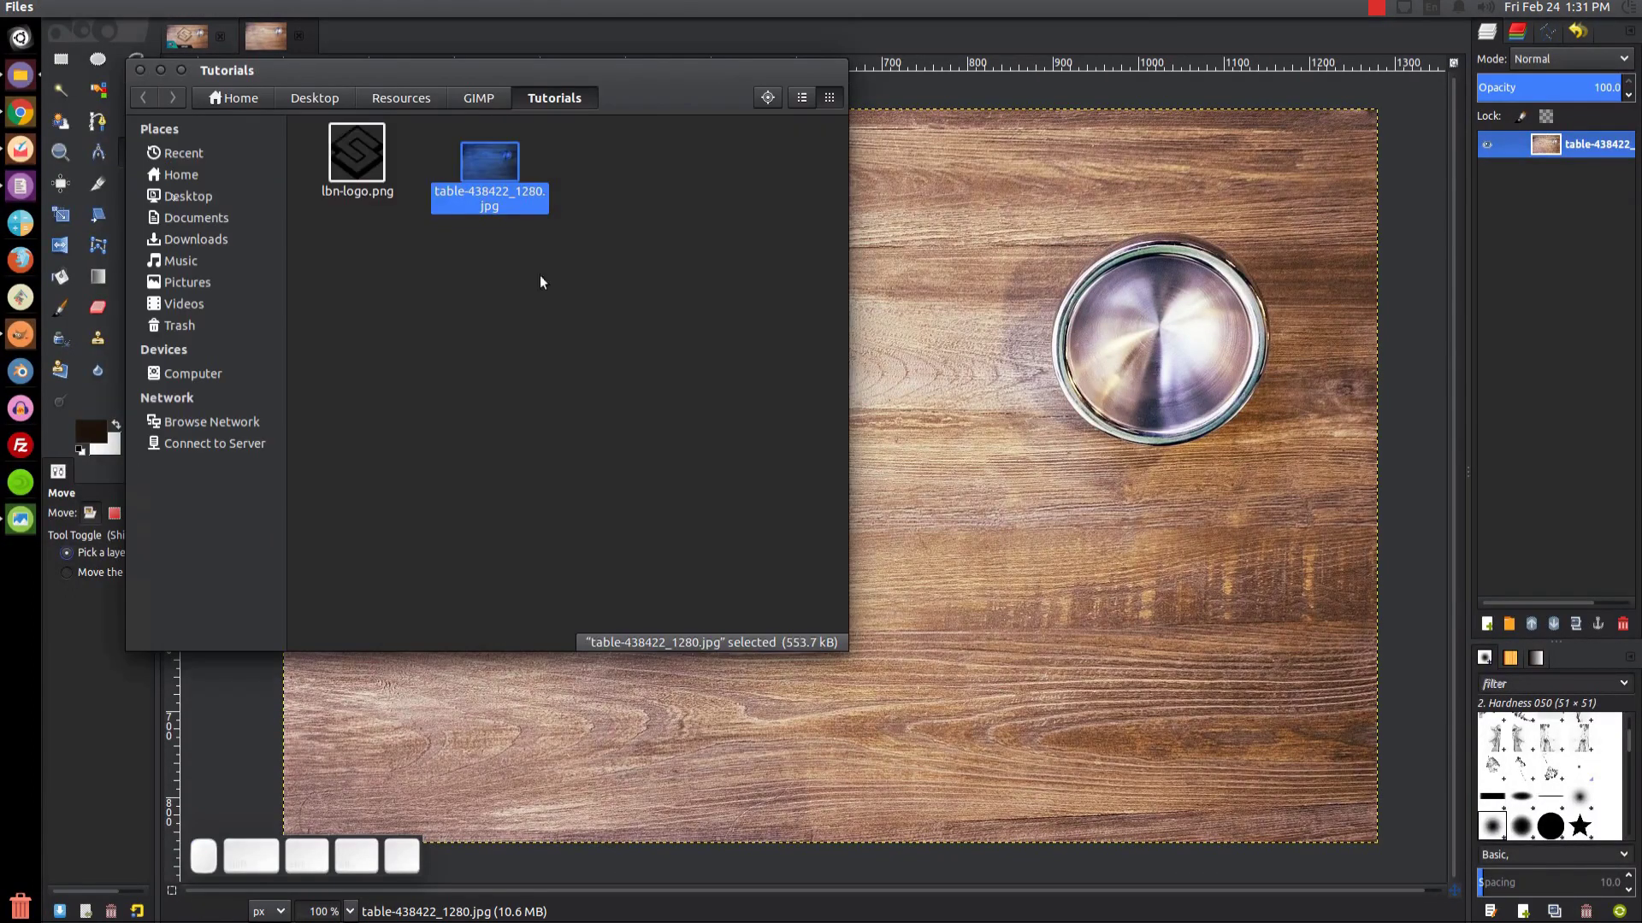
{"action": "left_click_drag", "start_coordinate": [361, 156], "coordinate": [968, 439]}
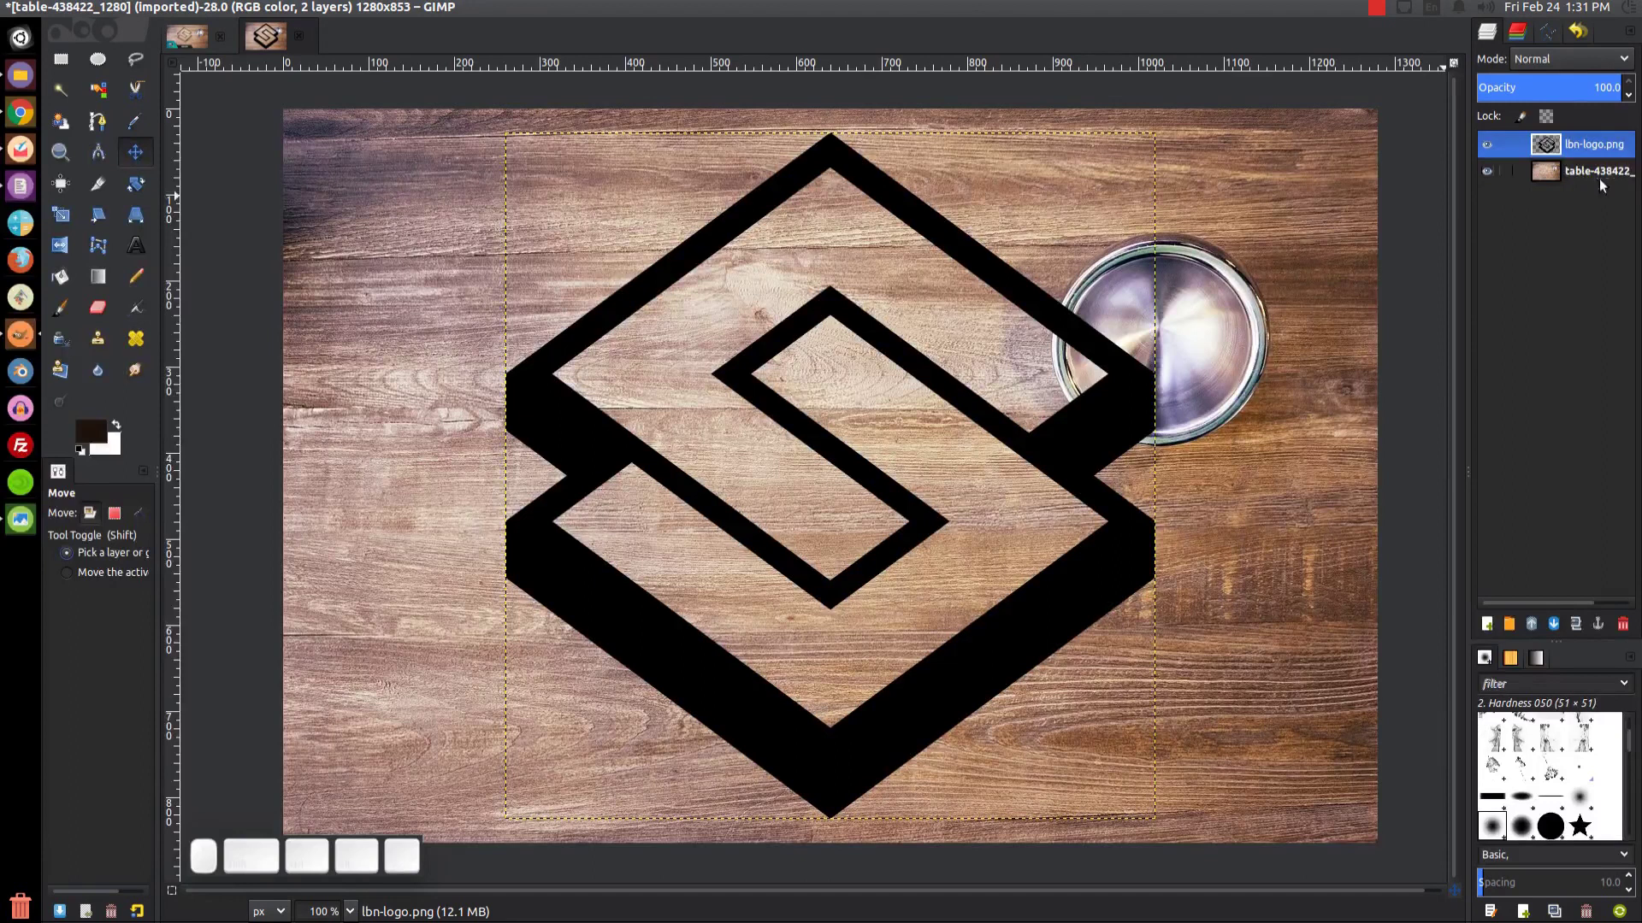
Scale the logo layer proportionally down to 551×578 pixels with the Scale tool.
{"action": "left_click", "coordinate": [67, 215]}
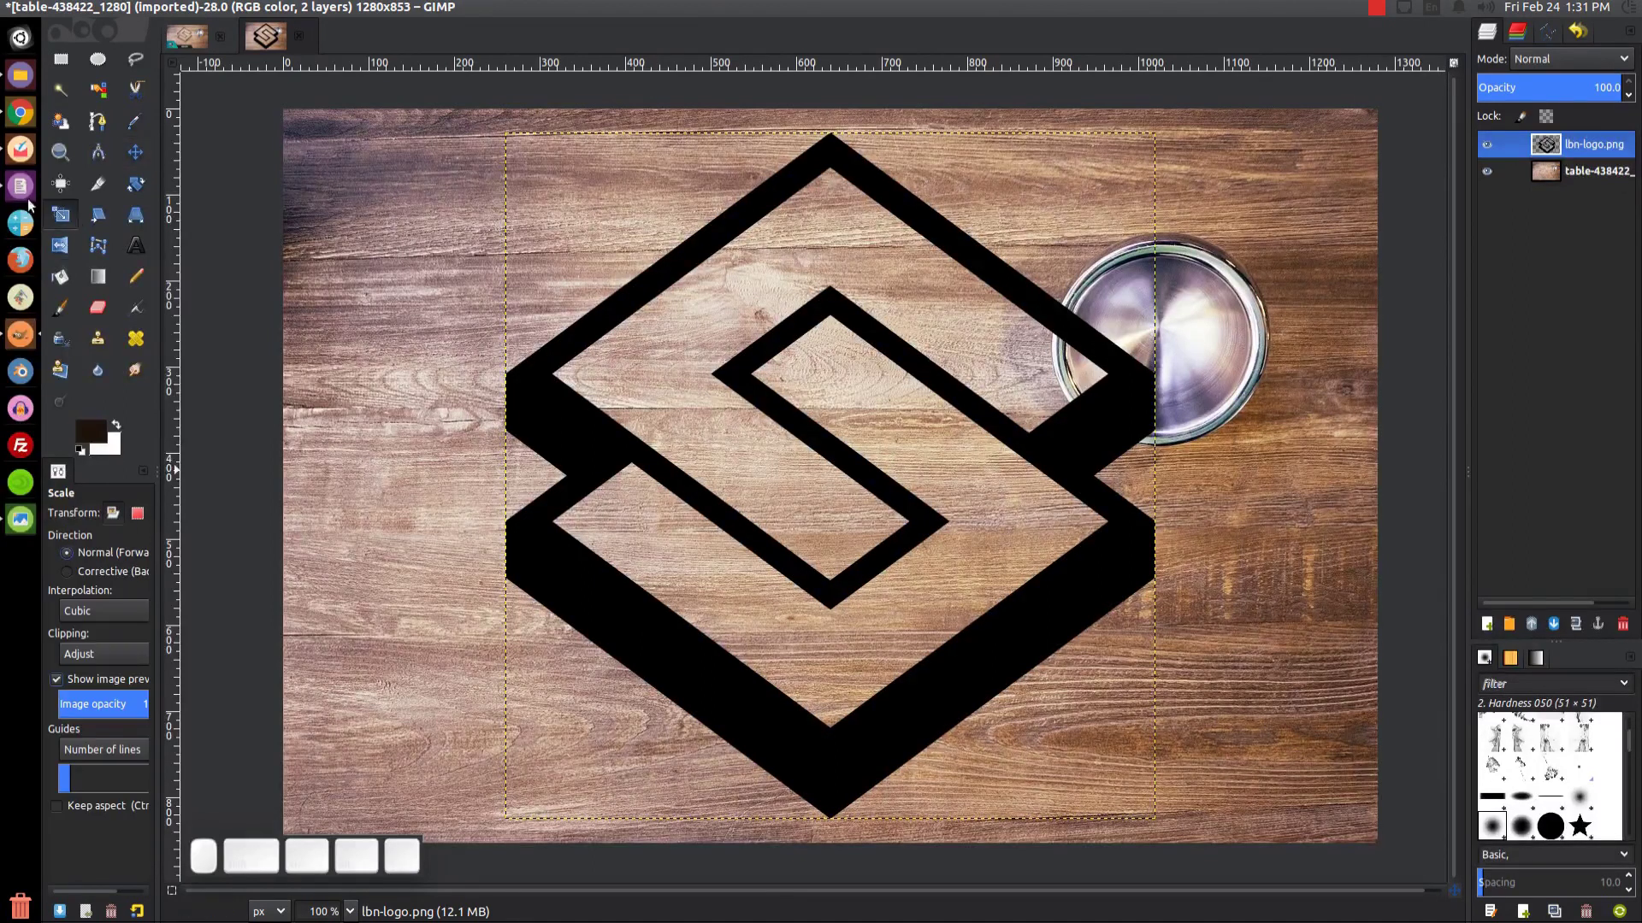
{"action": "left_click", "coordinate": [916, 691]}
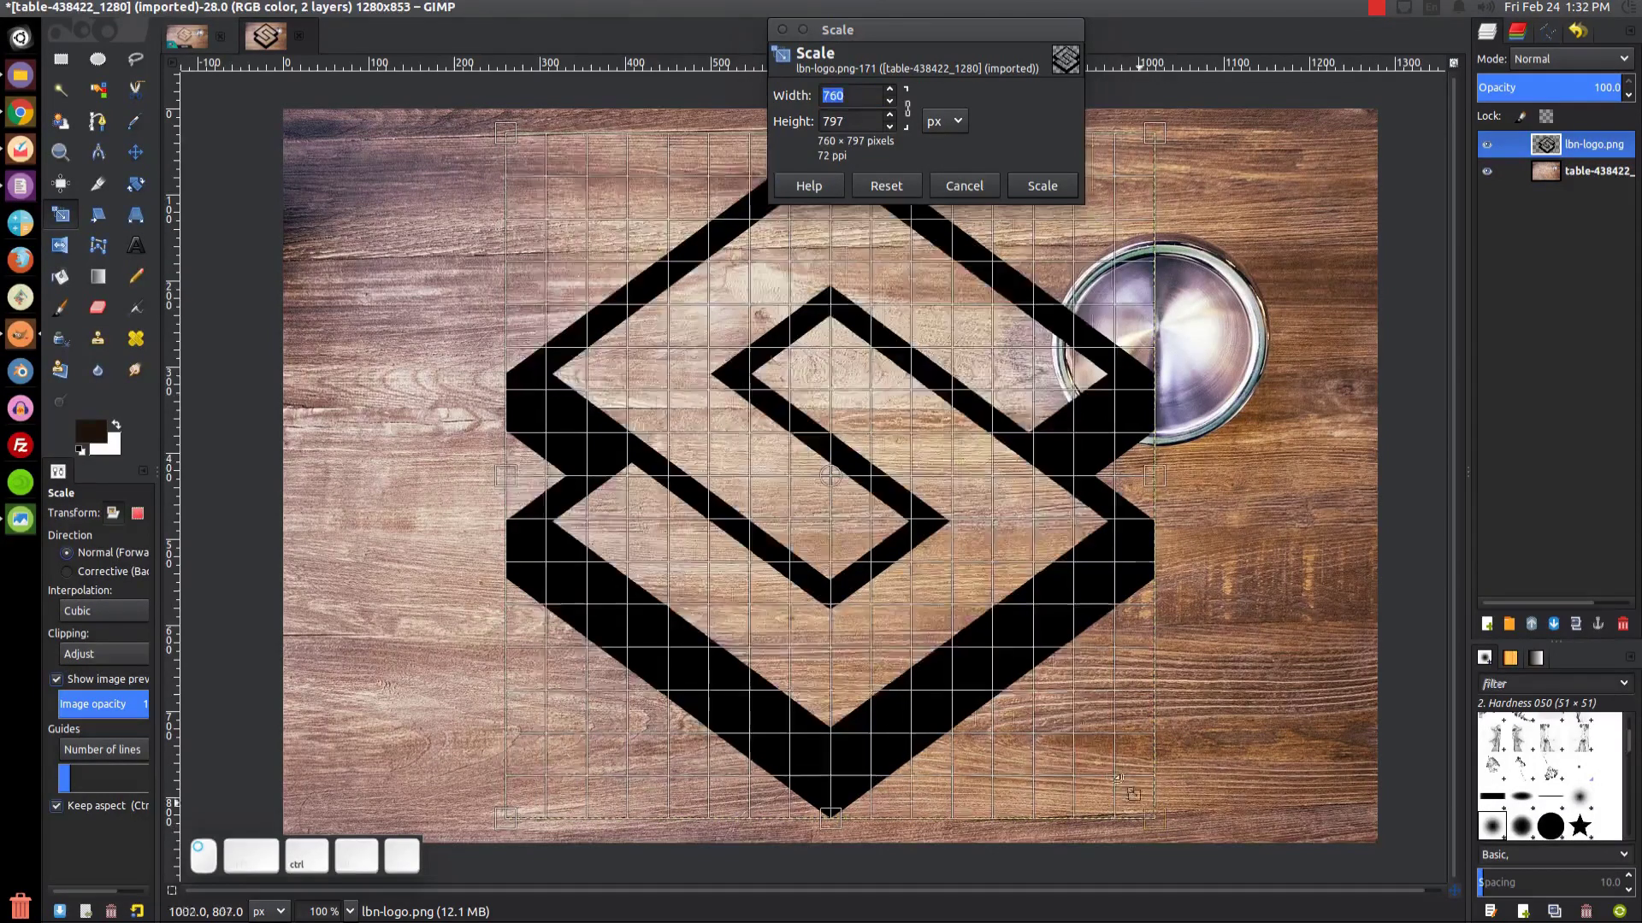
{"action": "left_click_drag", "start_coordinate": [1160, 821], "coordinate": [935, 550]}
{"action": "left_click", "coordinate": [1042, 185]}
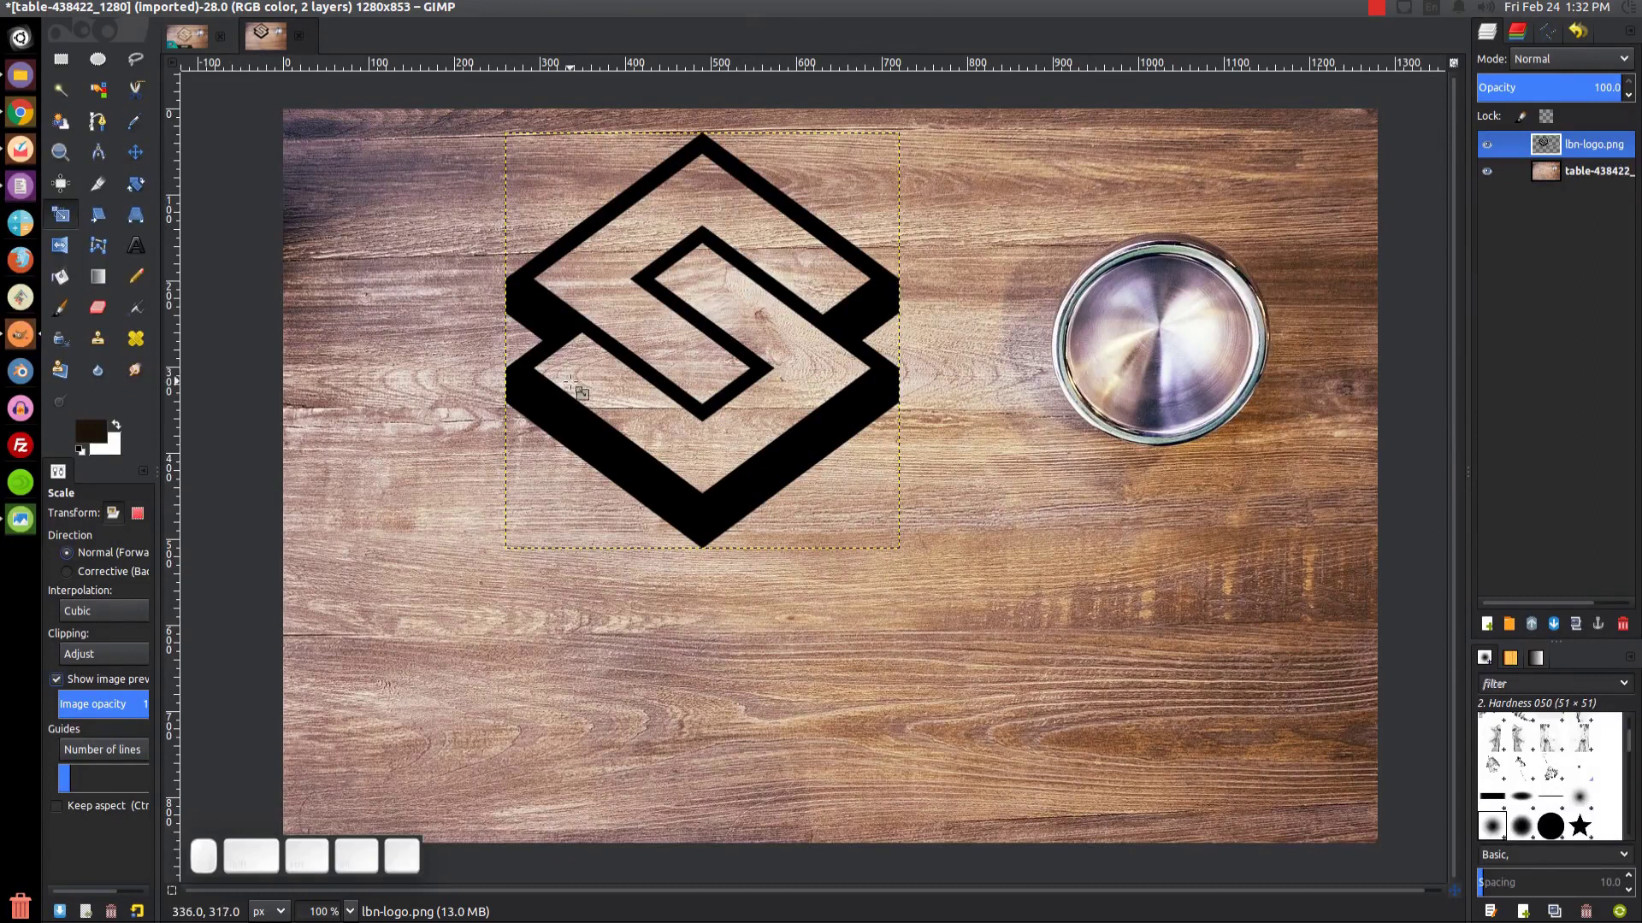
Centre the logo horizontally and vertically relative to the image, then view the finished example.
{"action": "left_click", "coordinate": [58, 188]}
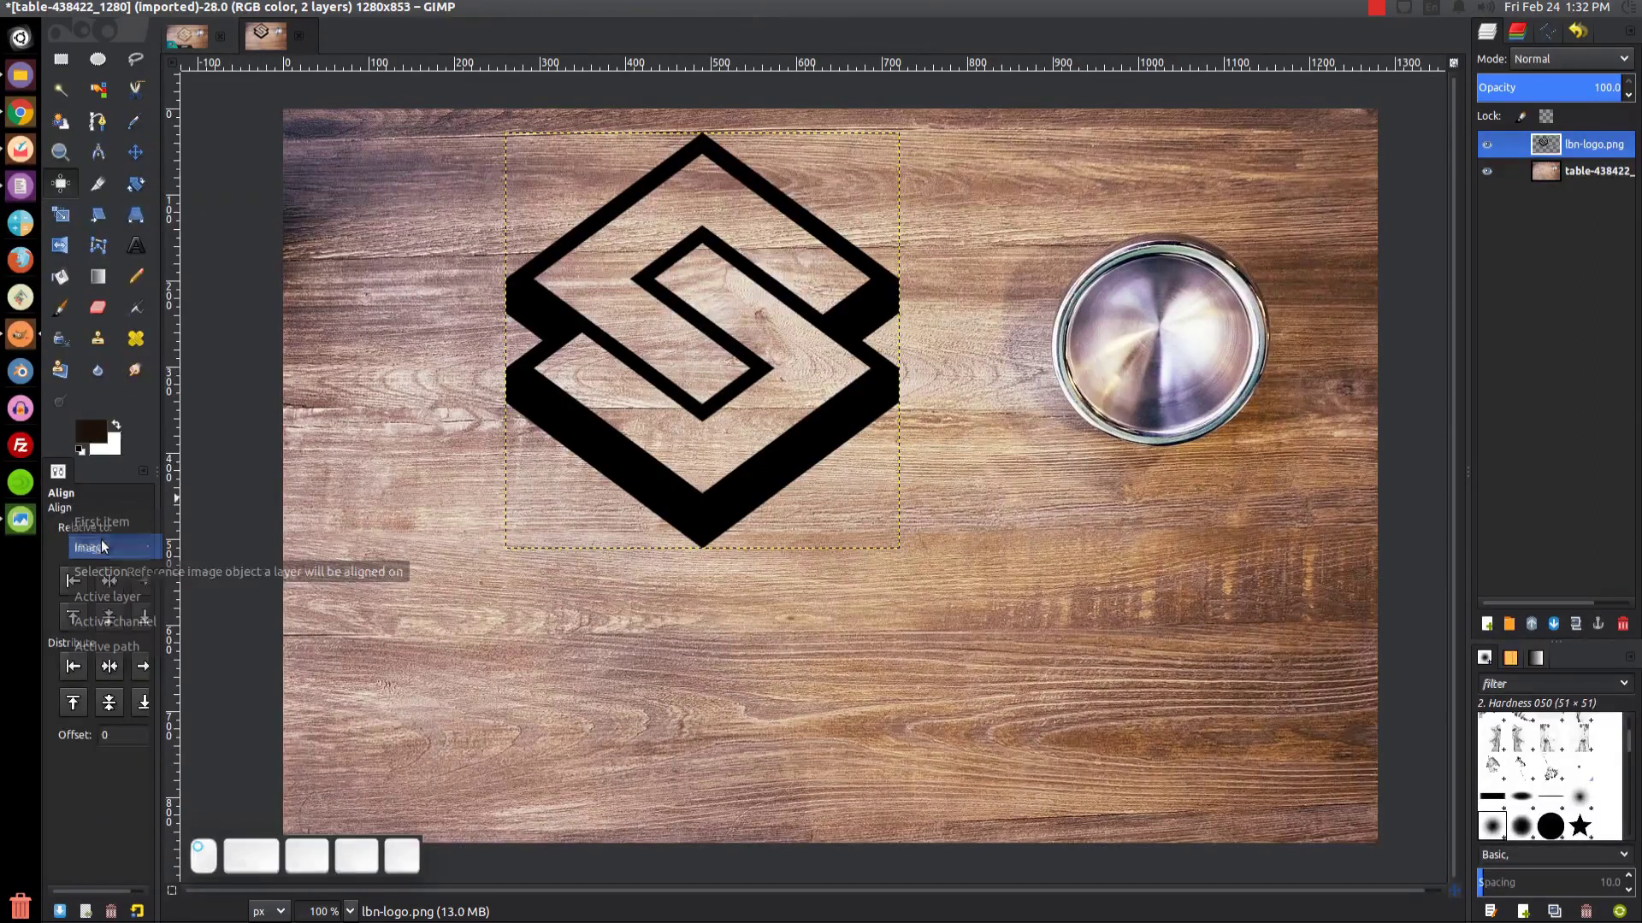
{"action": "left_click", "coordinate": [97, 548]}
{"action": "left_click", "coordinate": [96, 548]}
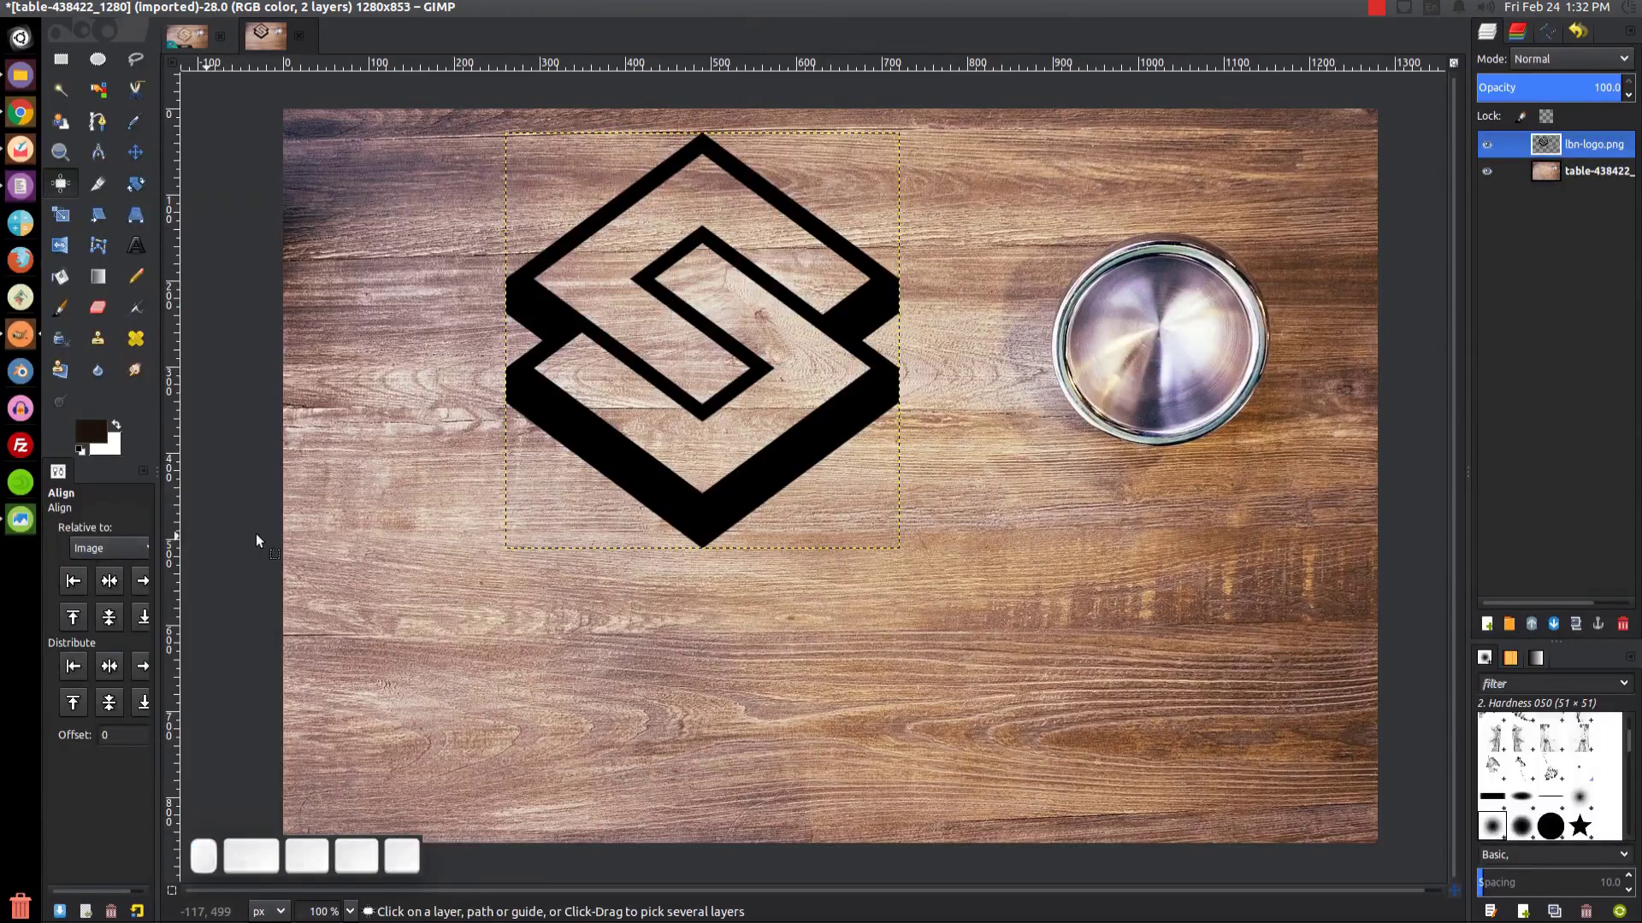
{"action": "left_click", "coordinate": [632, 459]}
{"action": "left_click", "coordinate": [110, 582]}
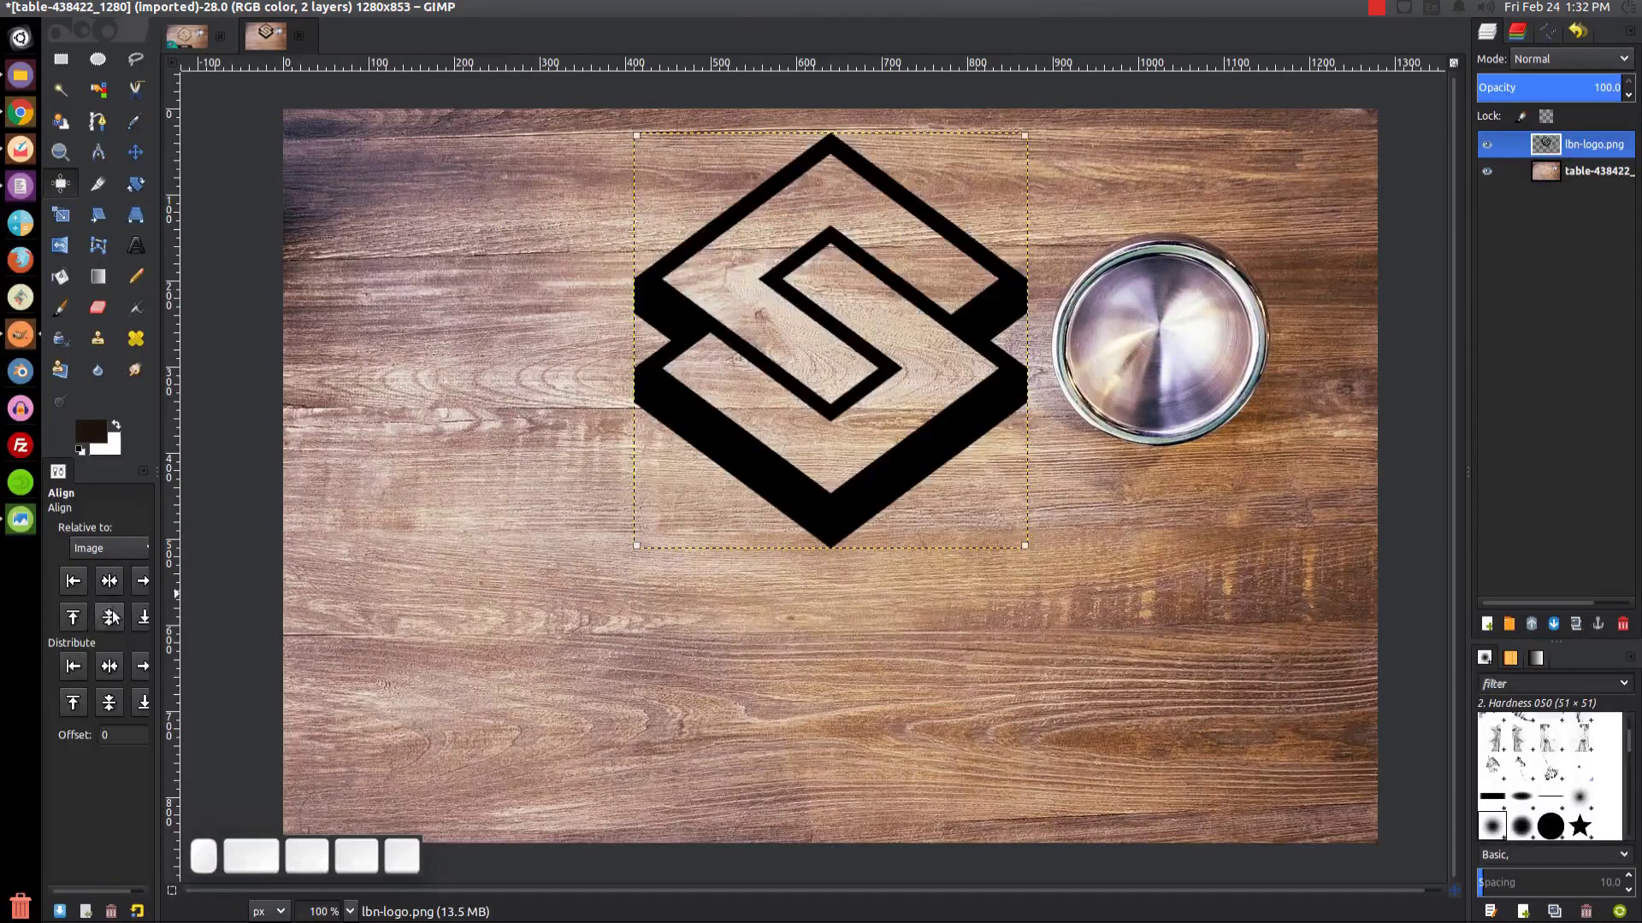
{"action": "left_click", "coordinate": [109, 617]}
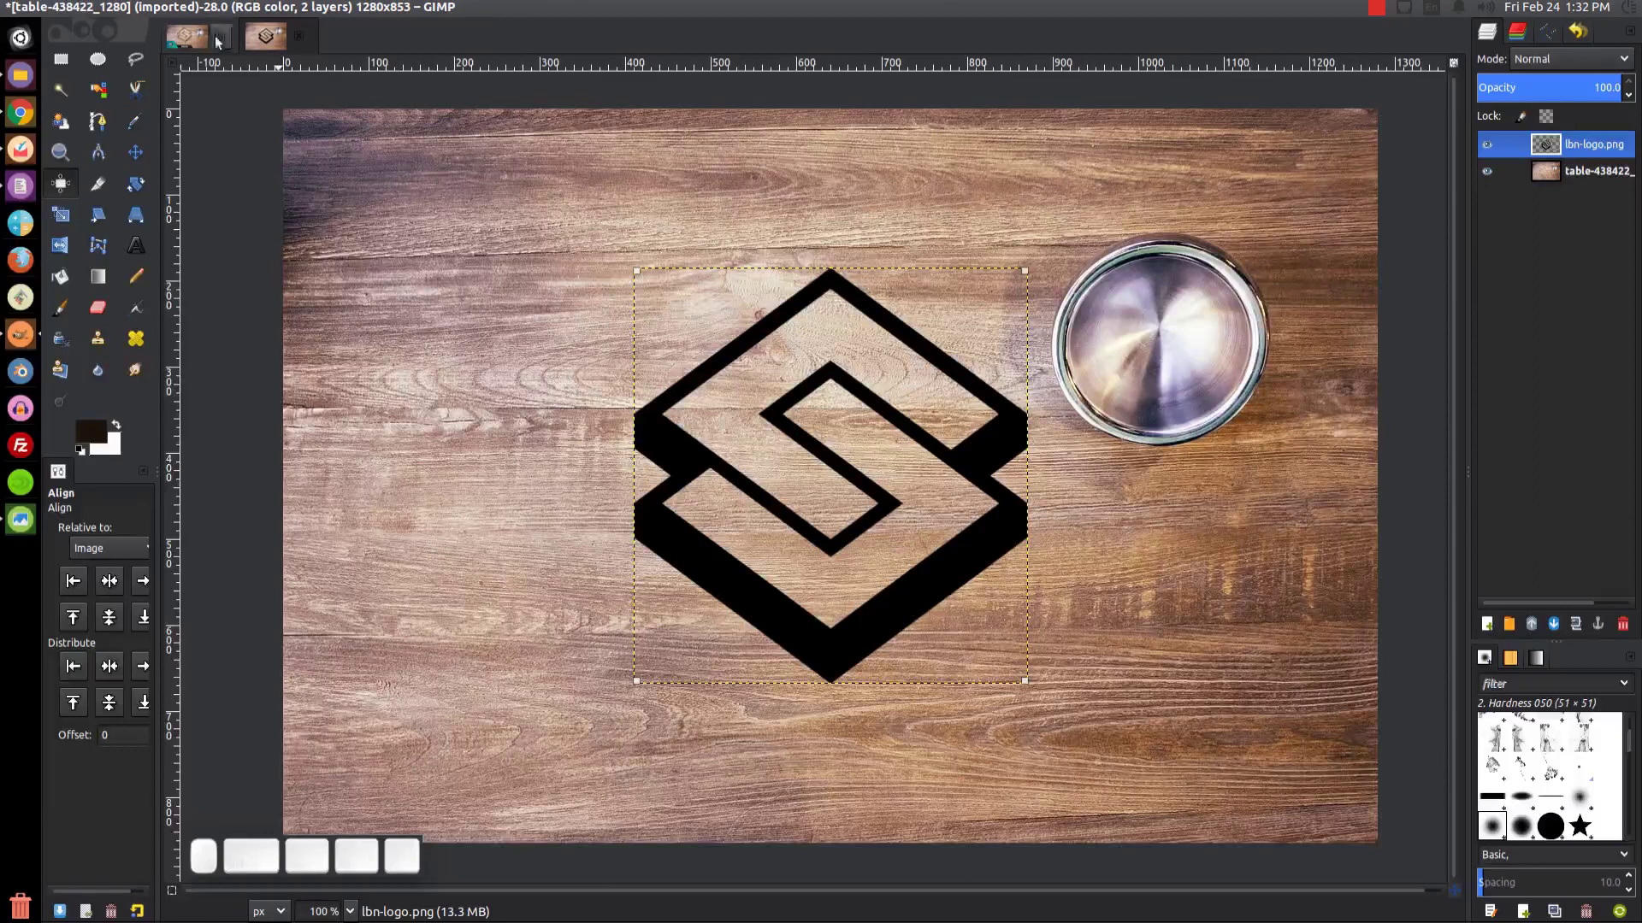
{"action": "left_click", "coordinate": [181, 40]}
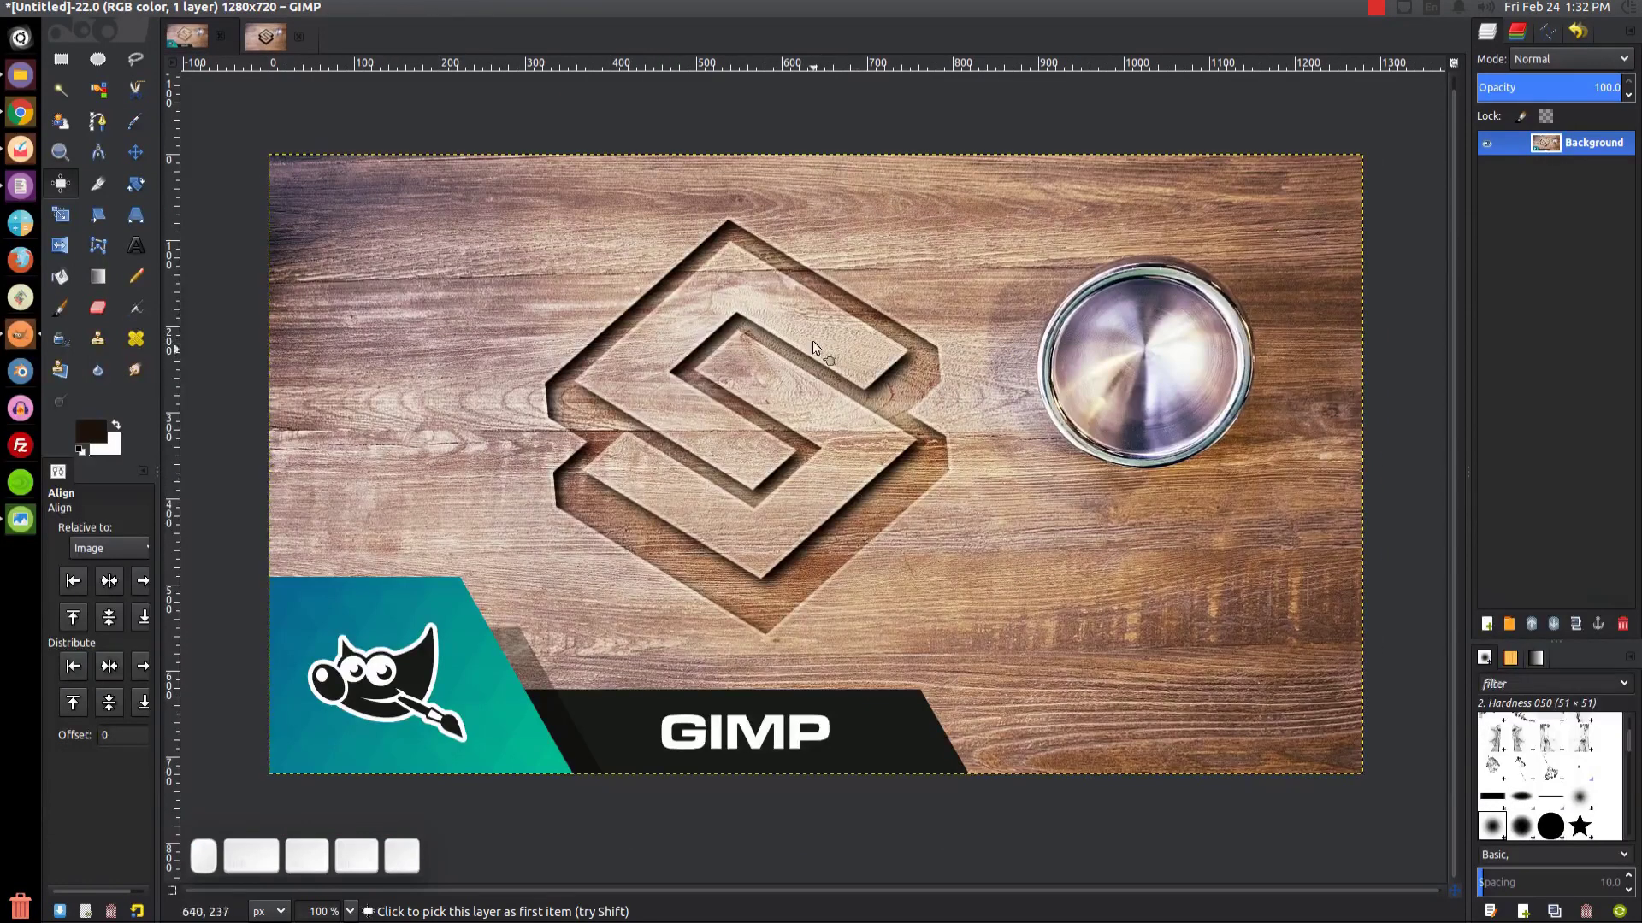
Rotate the logo layer −3.76° and shift it up and left, away from the bowl.
{"action": "left_click", "coordinate": [255, 38]}
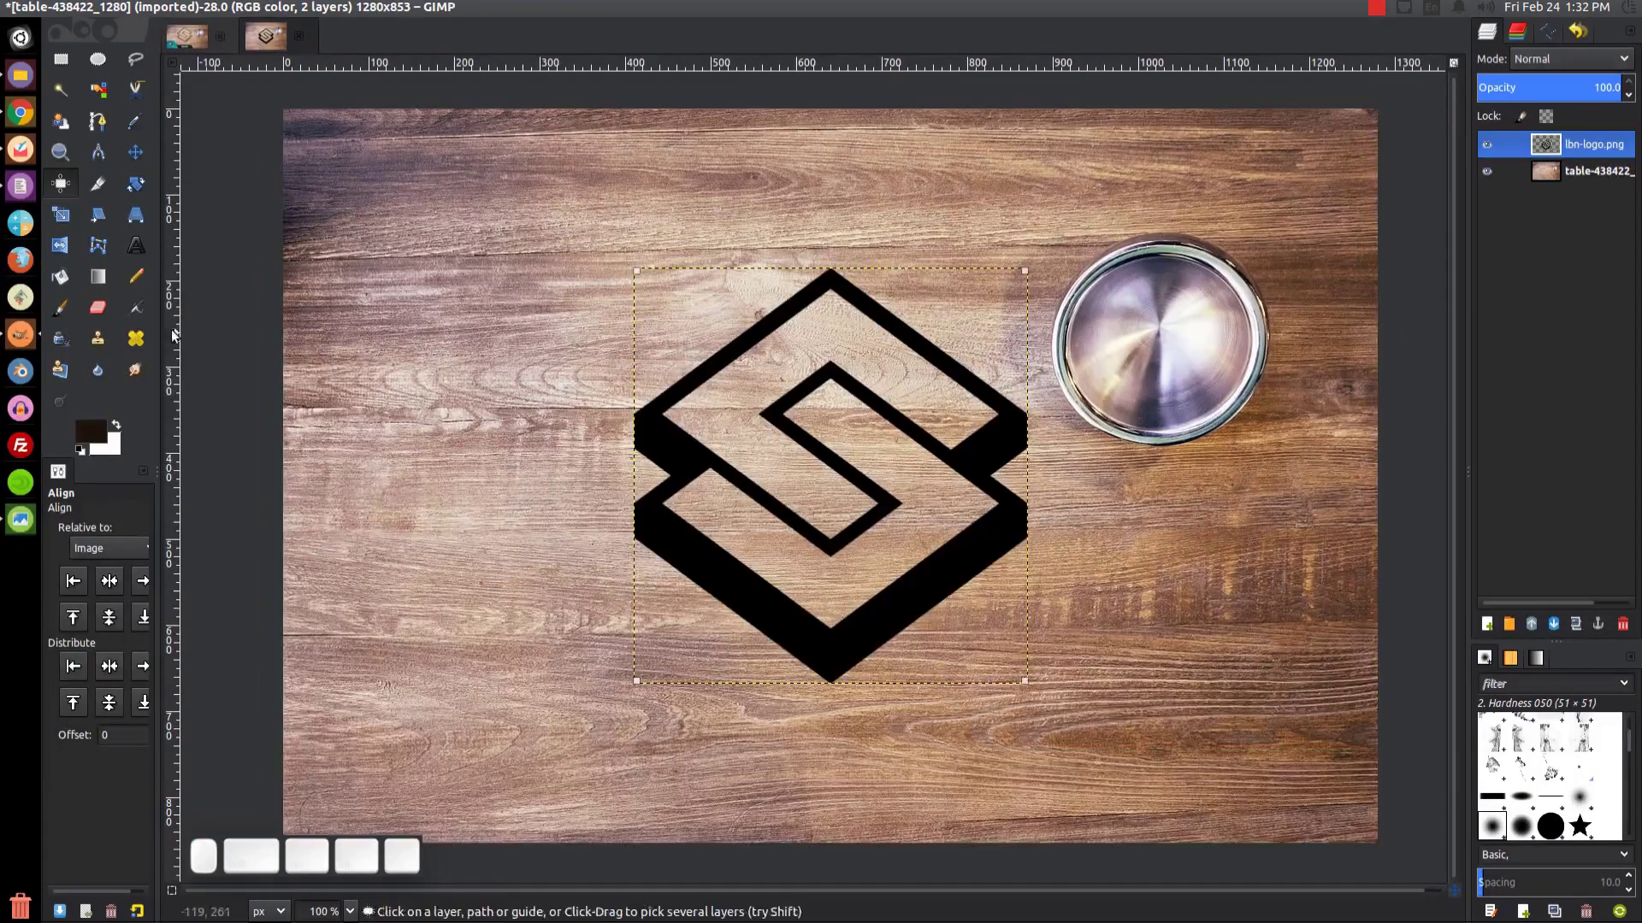
{"action": "left_click", "coordinate": [135, 185]}
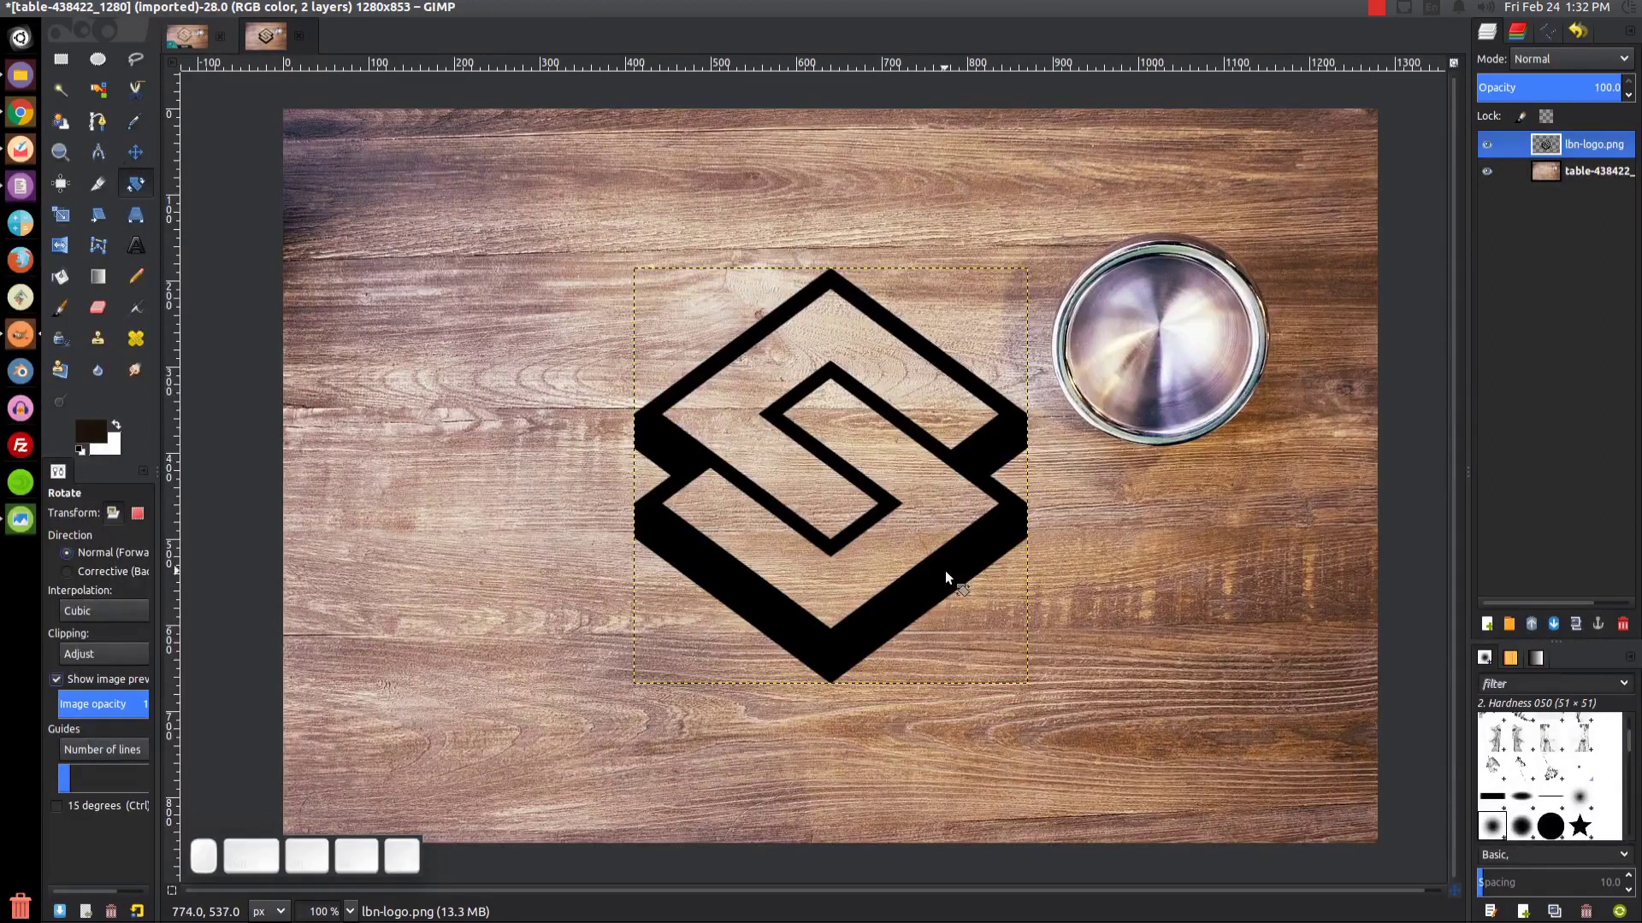
{"action": "left_click_drag", "start_coordinate": [945, 571], "coordinate": [964, 576]}
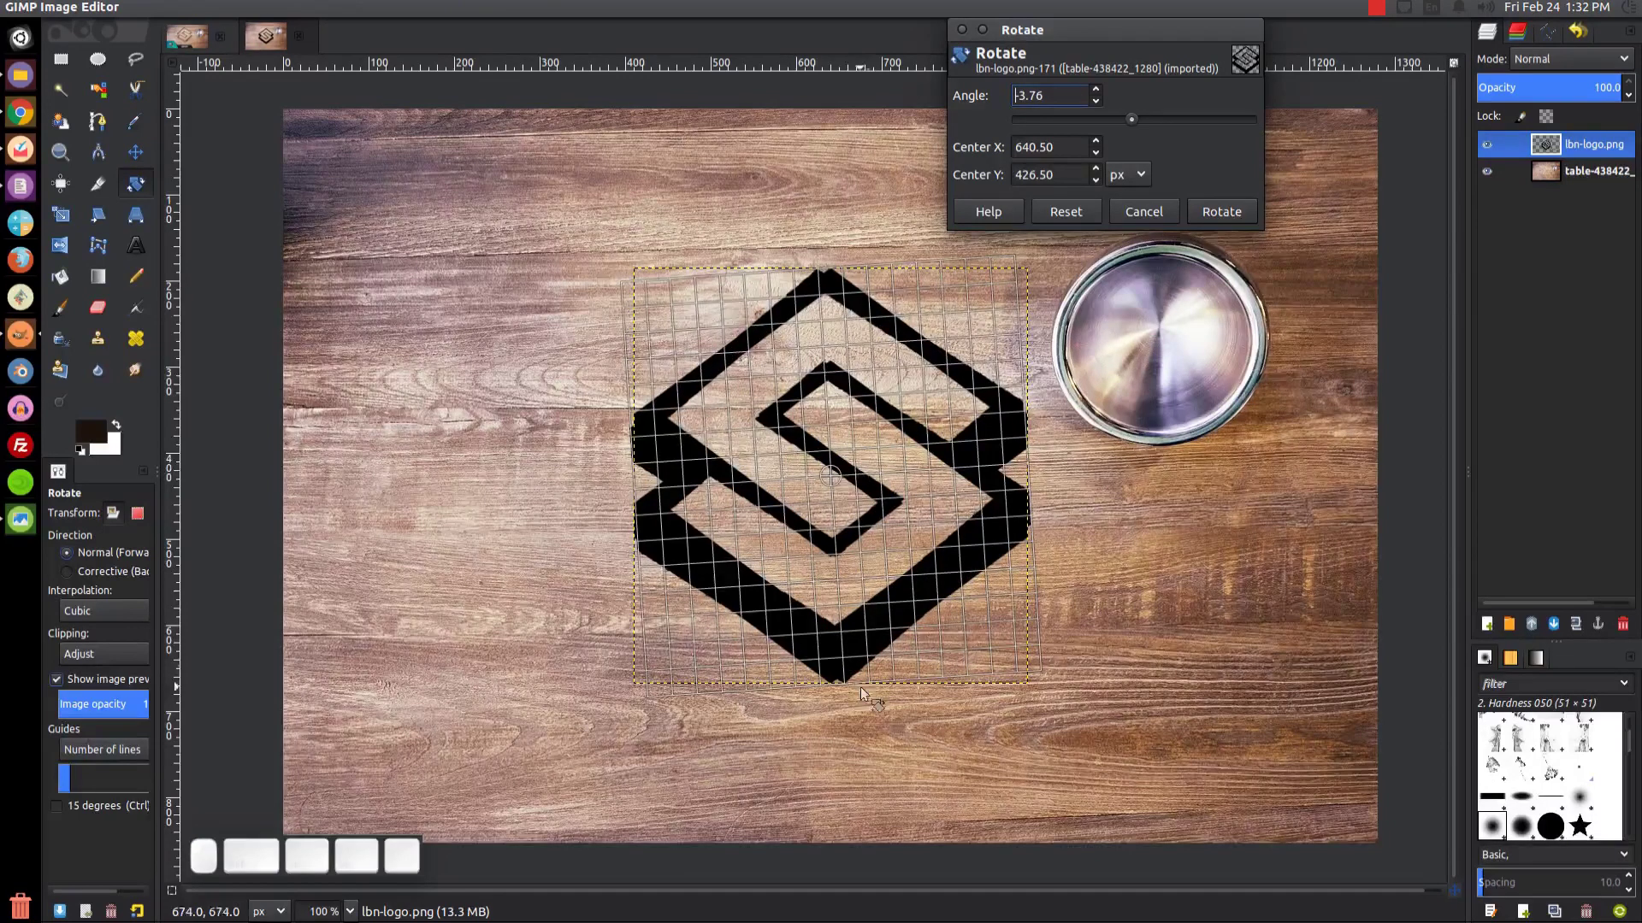
{"action": "left_click_drag", "start_coordinate": [832, 472], "coordinate": [759, 444]}
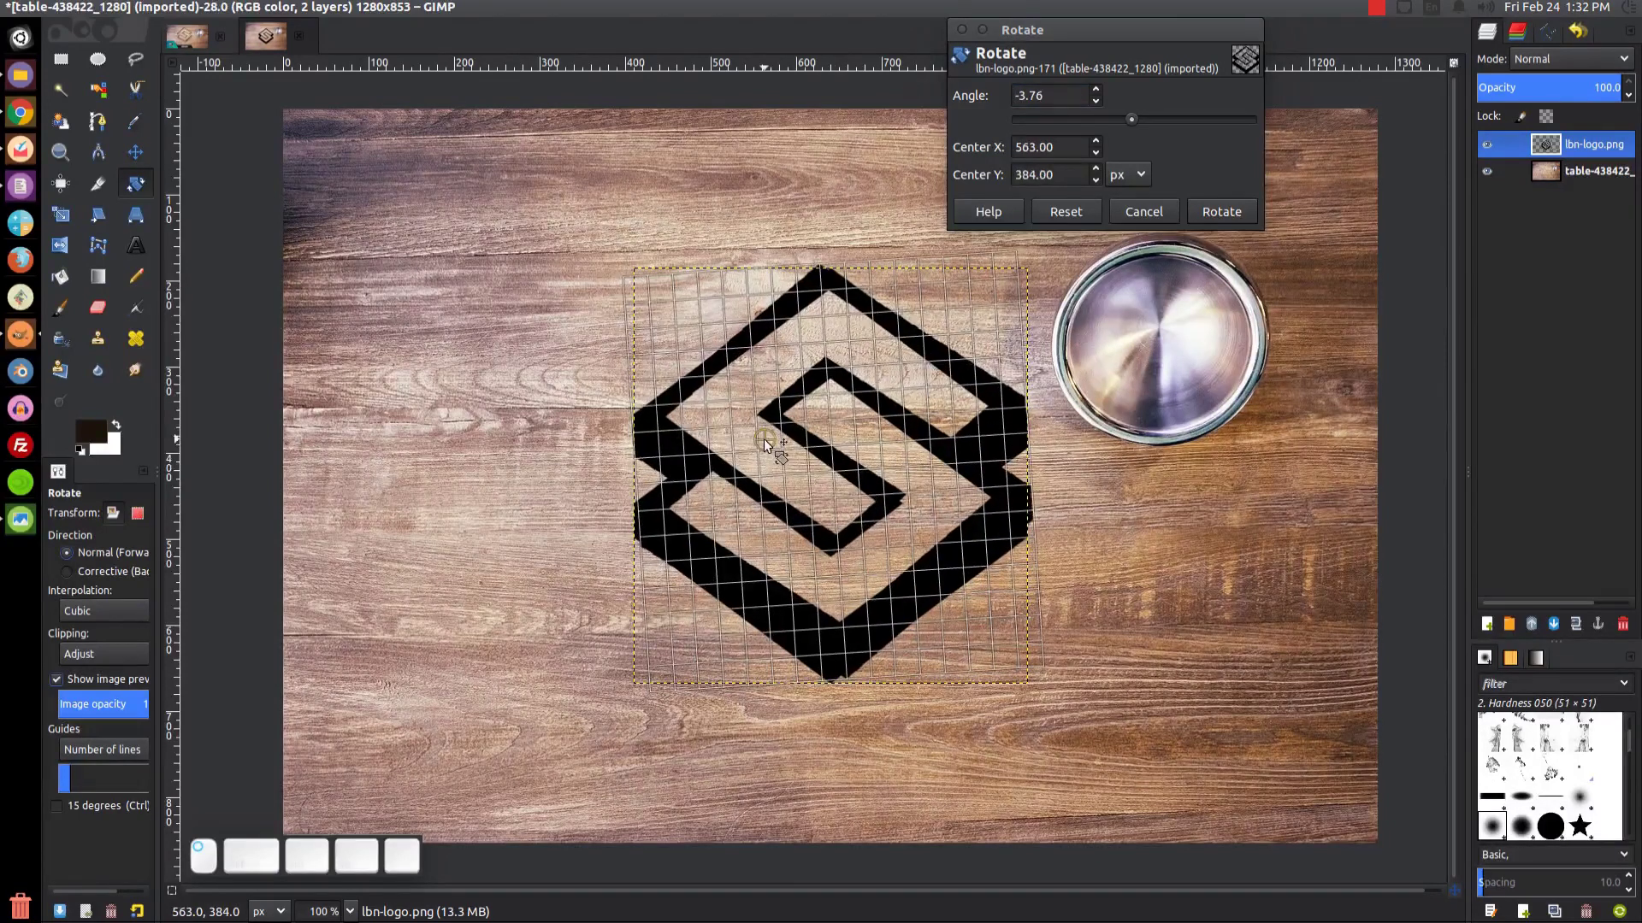
{"action": "left_click", "coordinate": [1210, 214]}
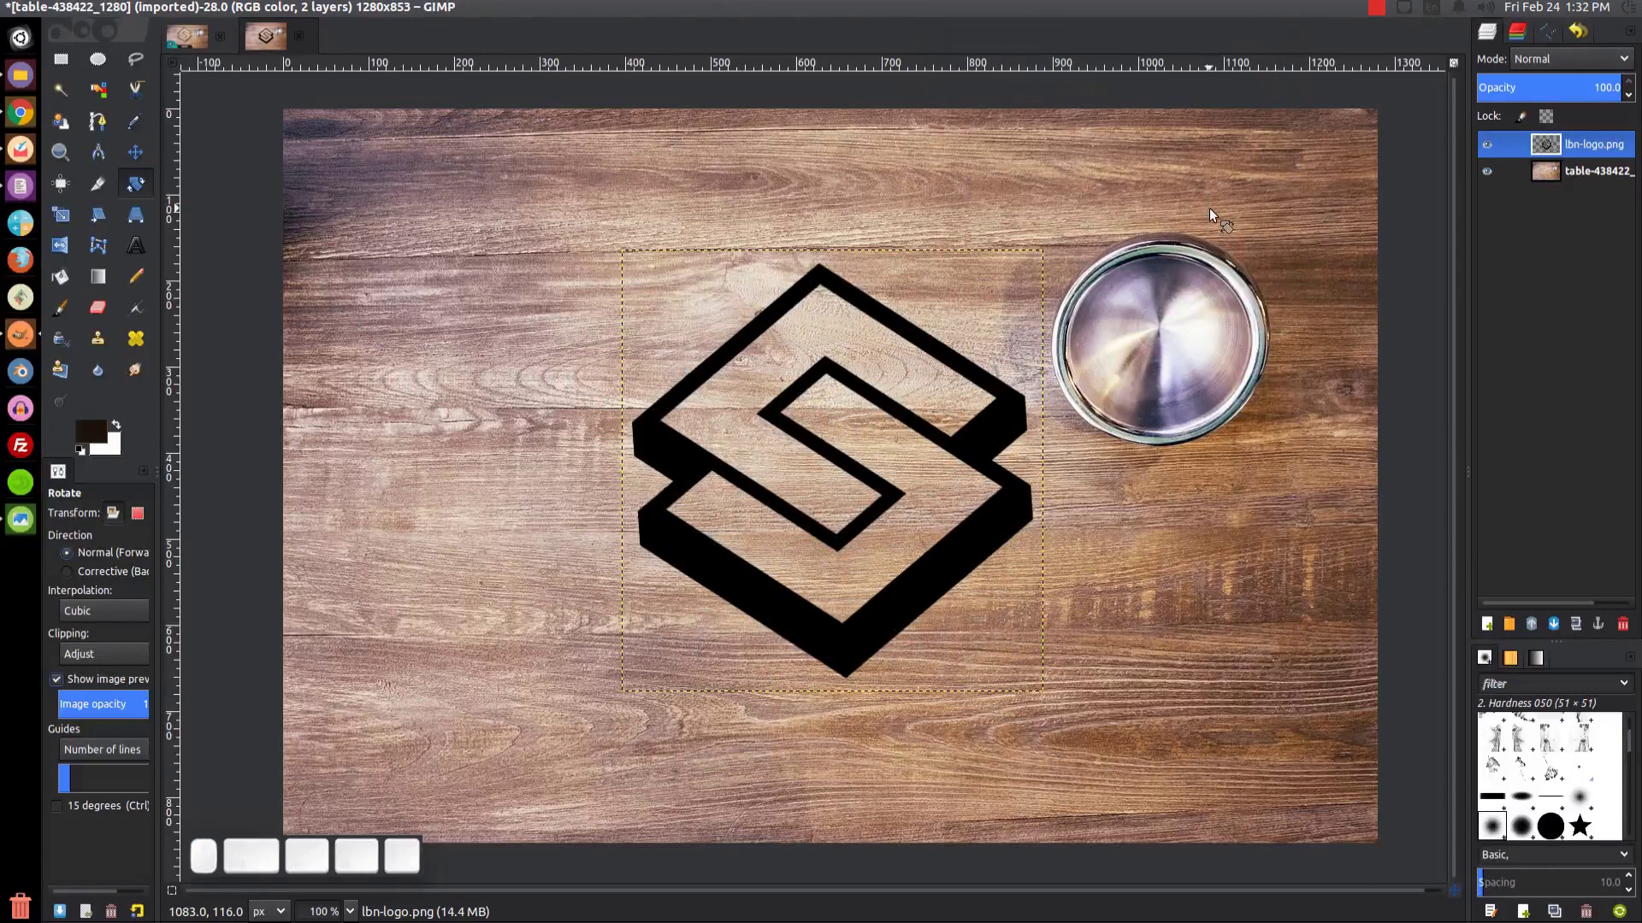
{"action": "left_click", "coordinate": [135, 151]}
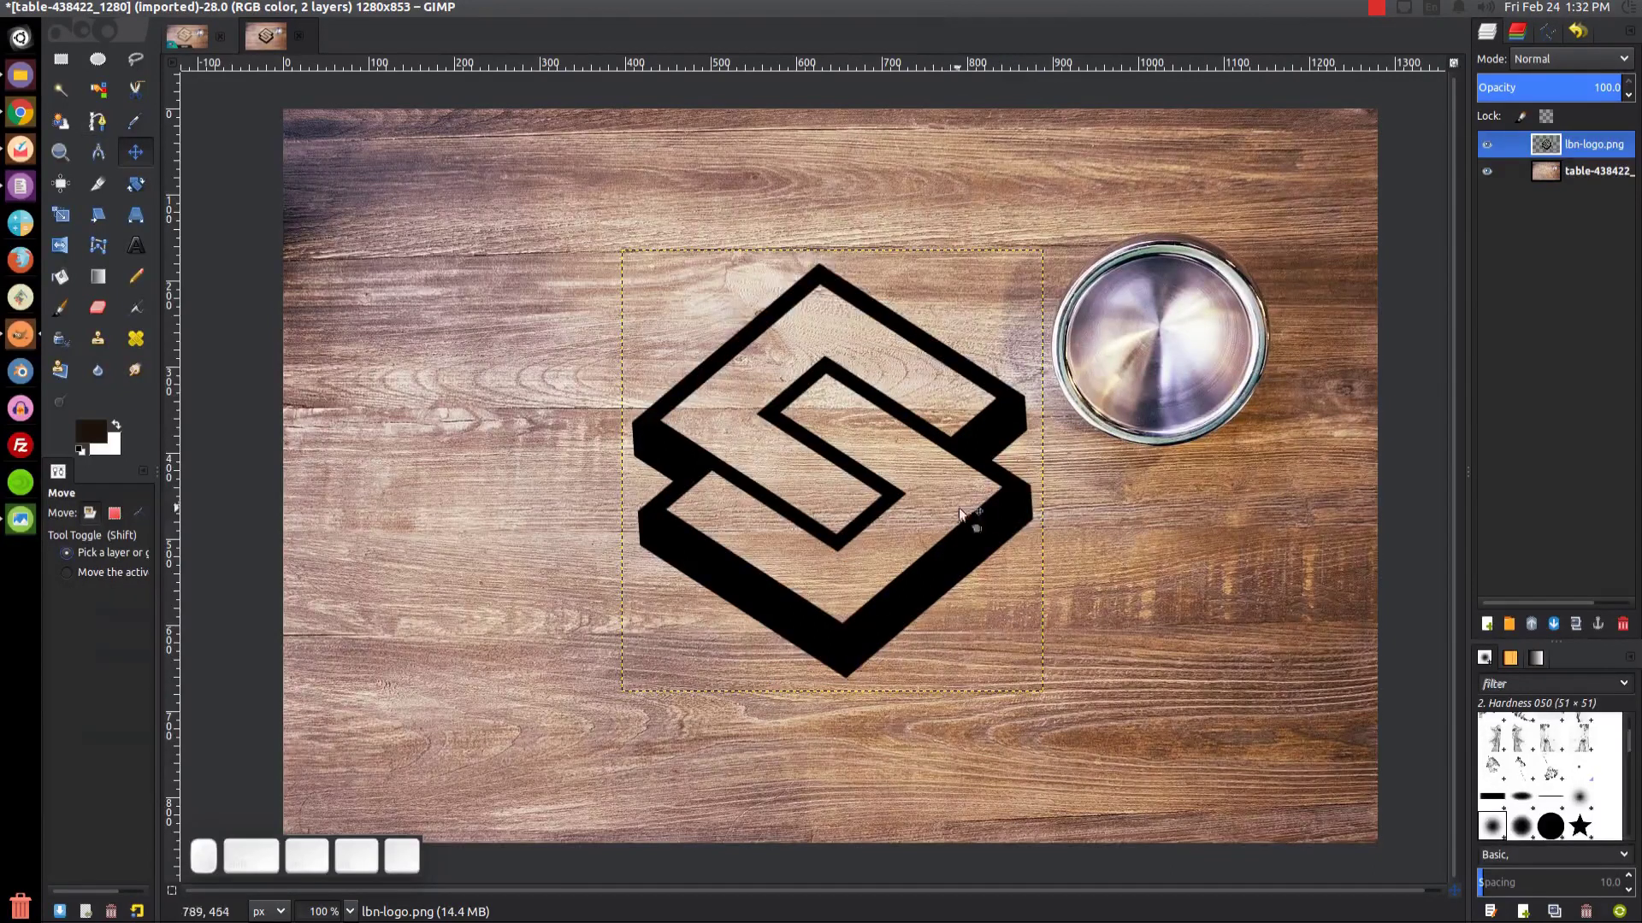
{"action": "left_click_drag", "start_coordinate": [1002, 516], "coordinate": [915, 458]}
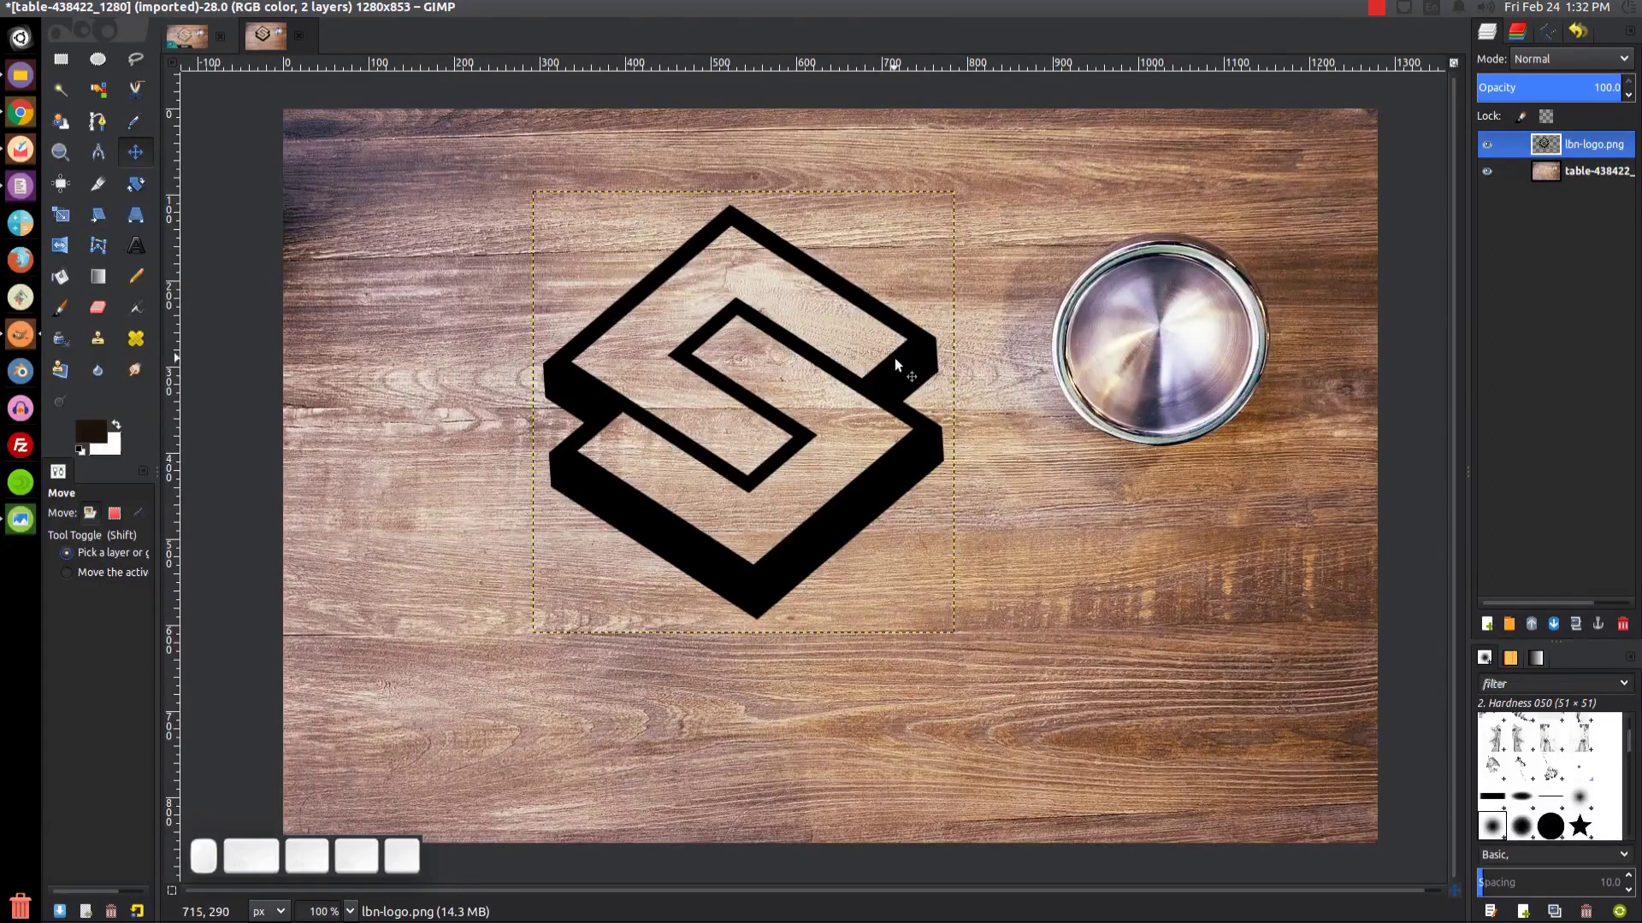
Select the logo via Alpha to Selection and set the foreground colour to 21150f.
{"action": "right_click", "coordinate": [1570, 151]}
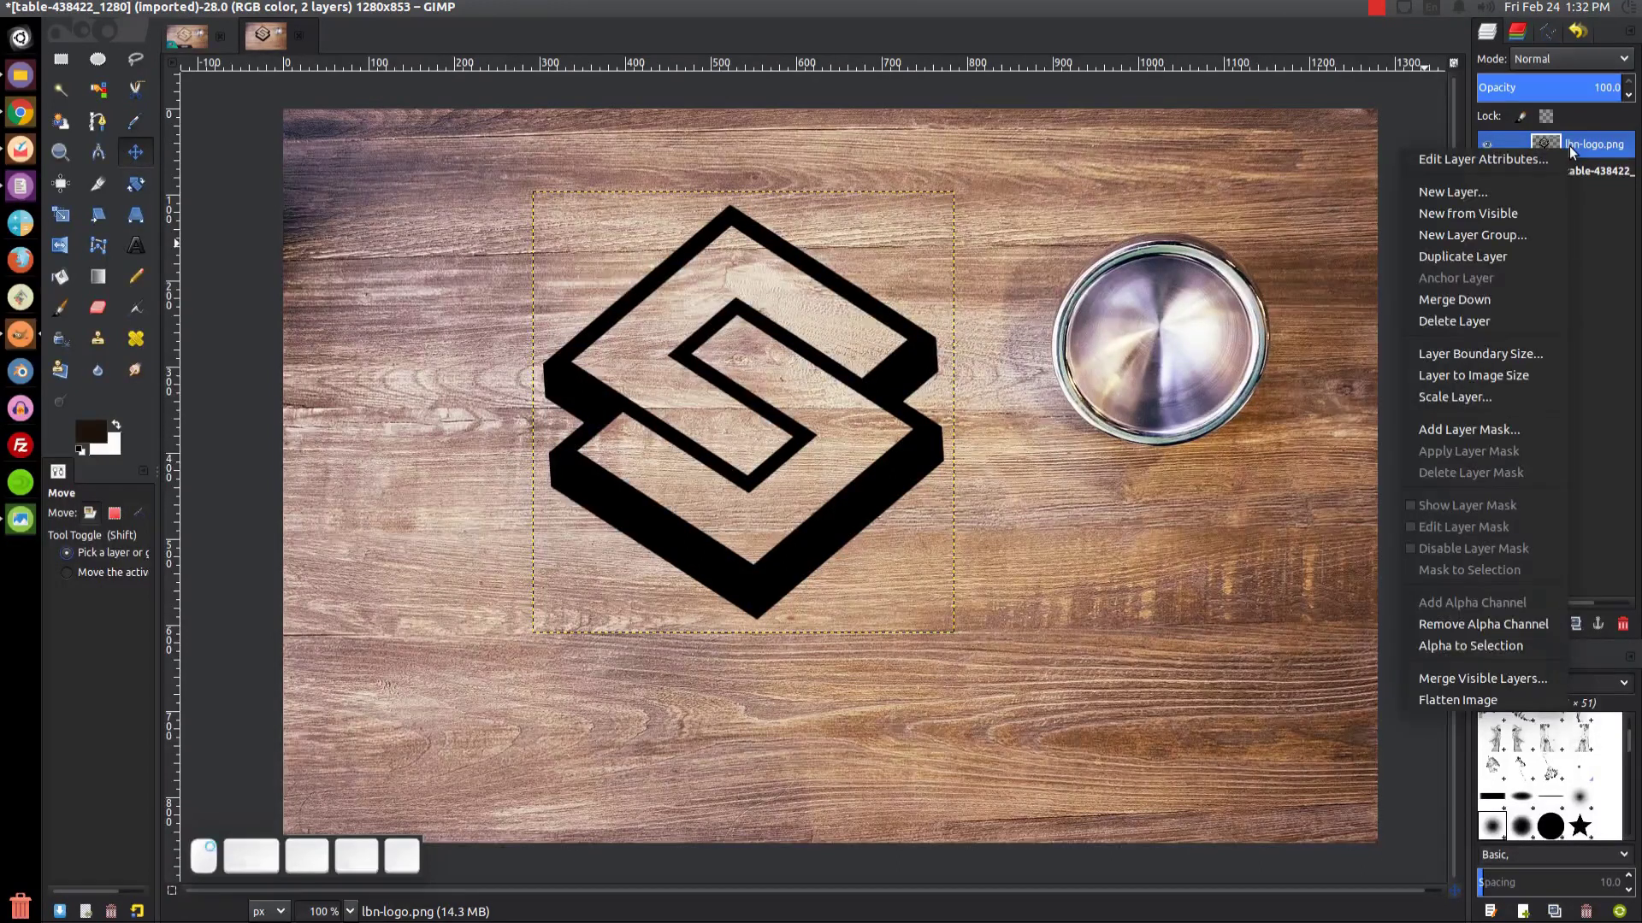
{"action": "left_click", "coordinate": [1452, 649]}
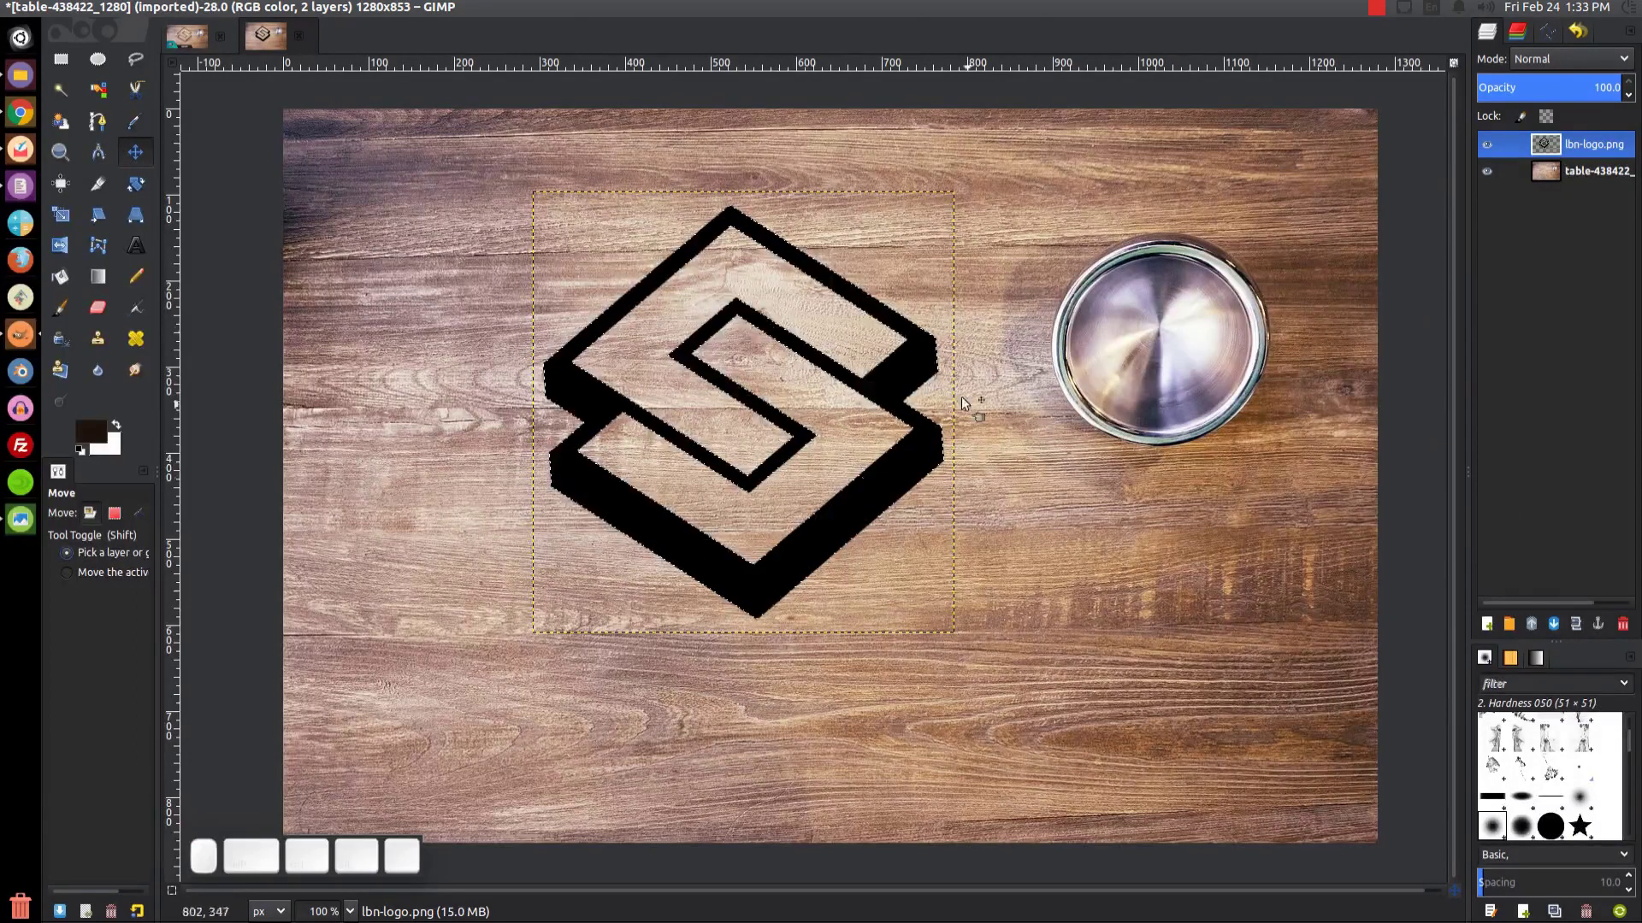
{"action": "left_click", "coordinate": [96, 430]}
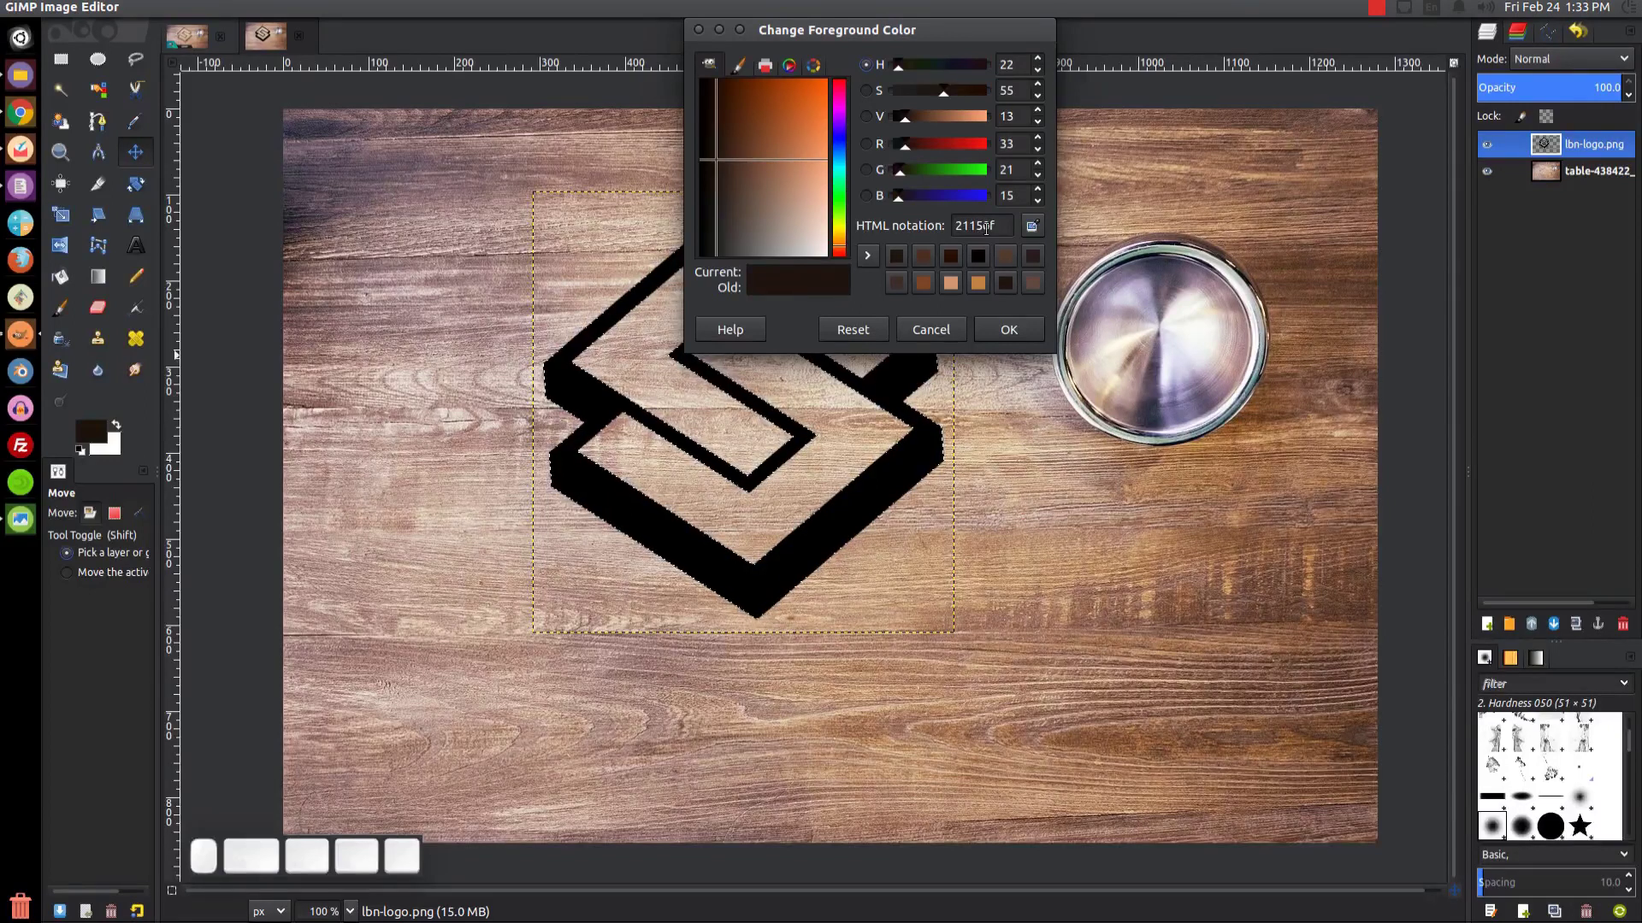
{"action": "left_click", "coordinate": [1007, 331]}
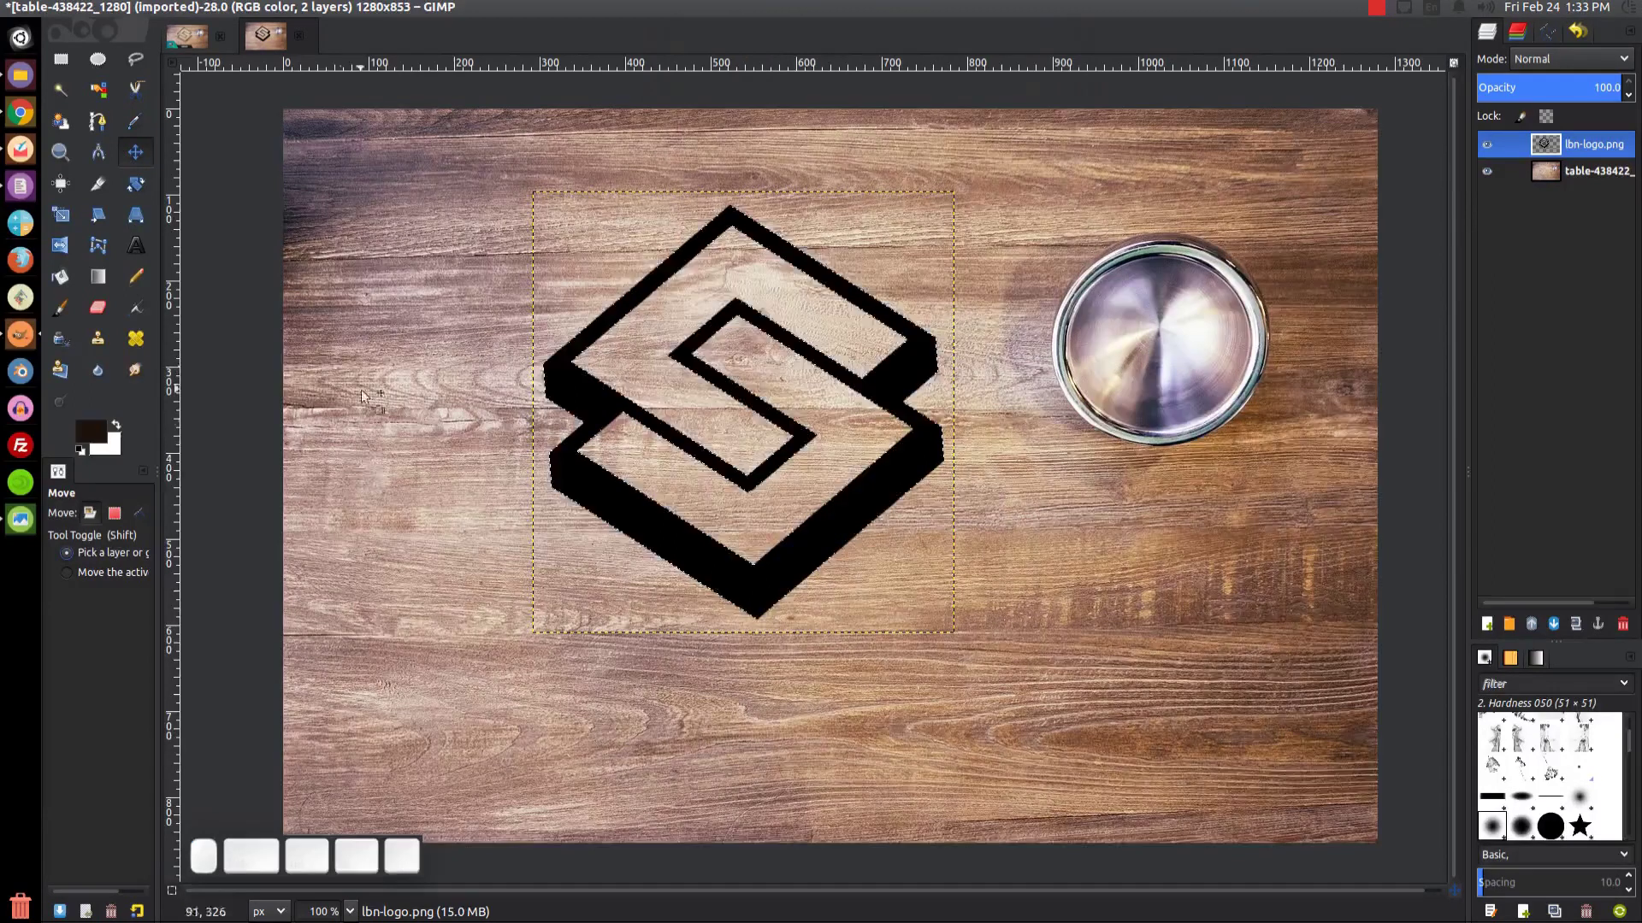
Fill the logo selection with the dark brown foreground and set the layer mode to Soft light.
{"action": "left_click", "coordinate": [114, 8]}
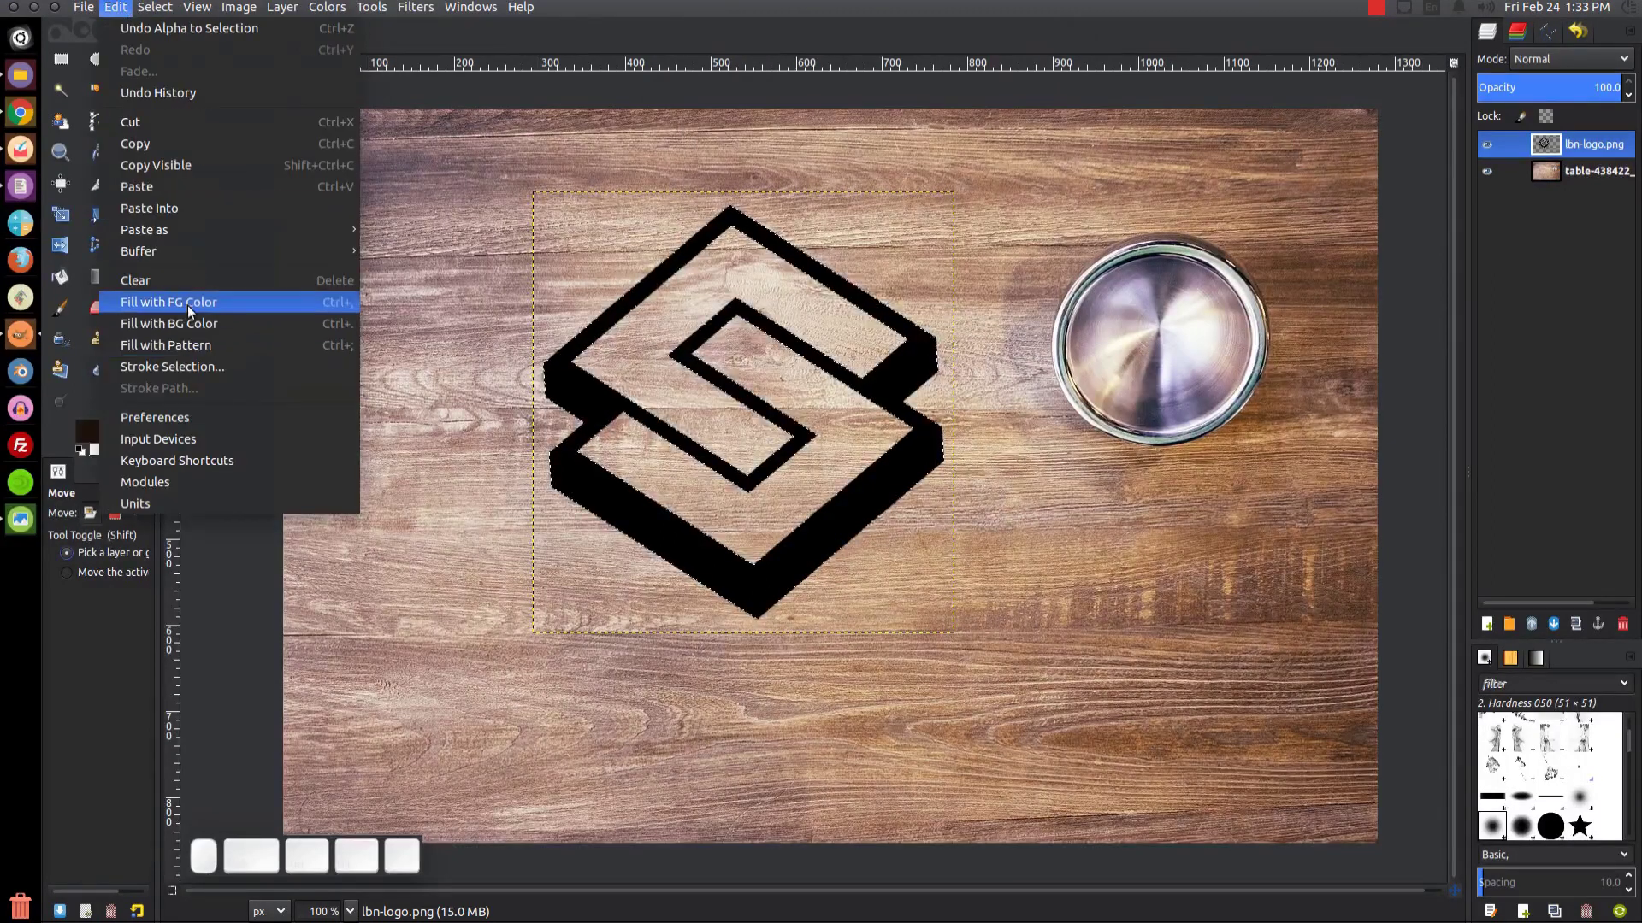
{"action": "left_click", "coordinate": [187, 305]}
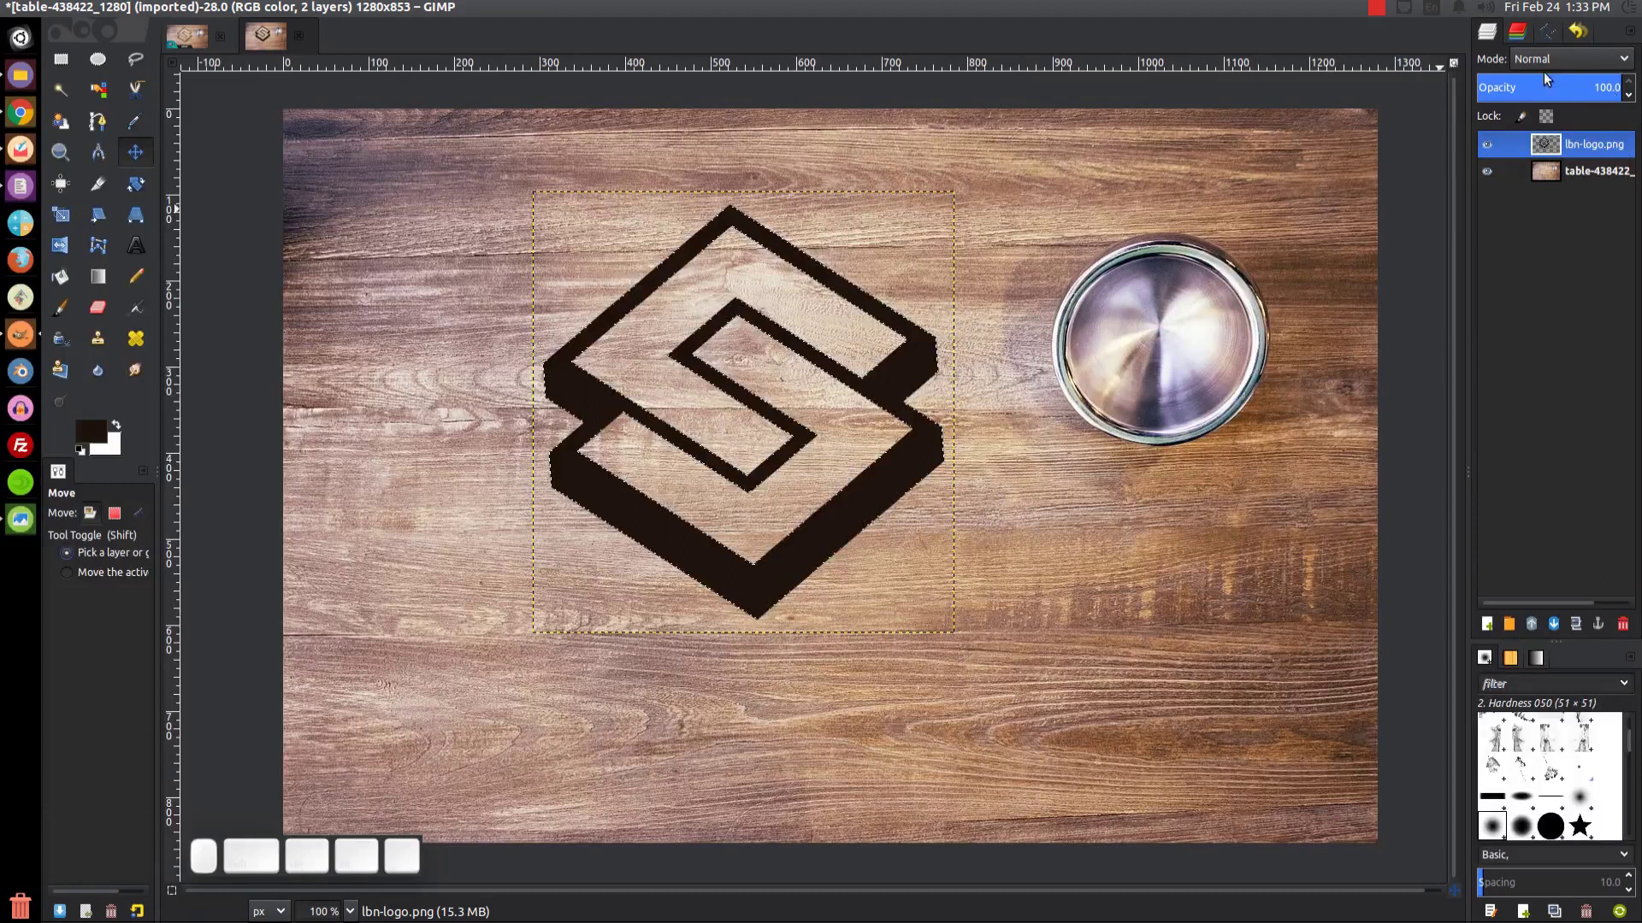
{"action": "left_click", "coordinate": [1551, 60]}
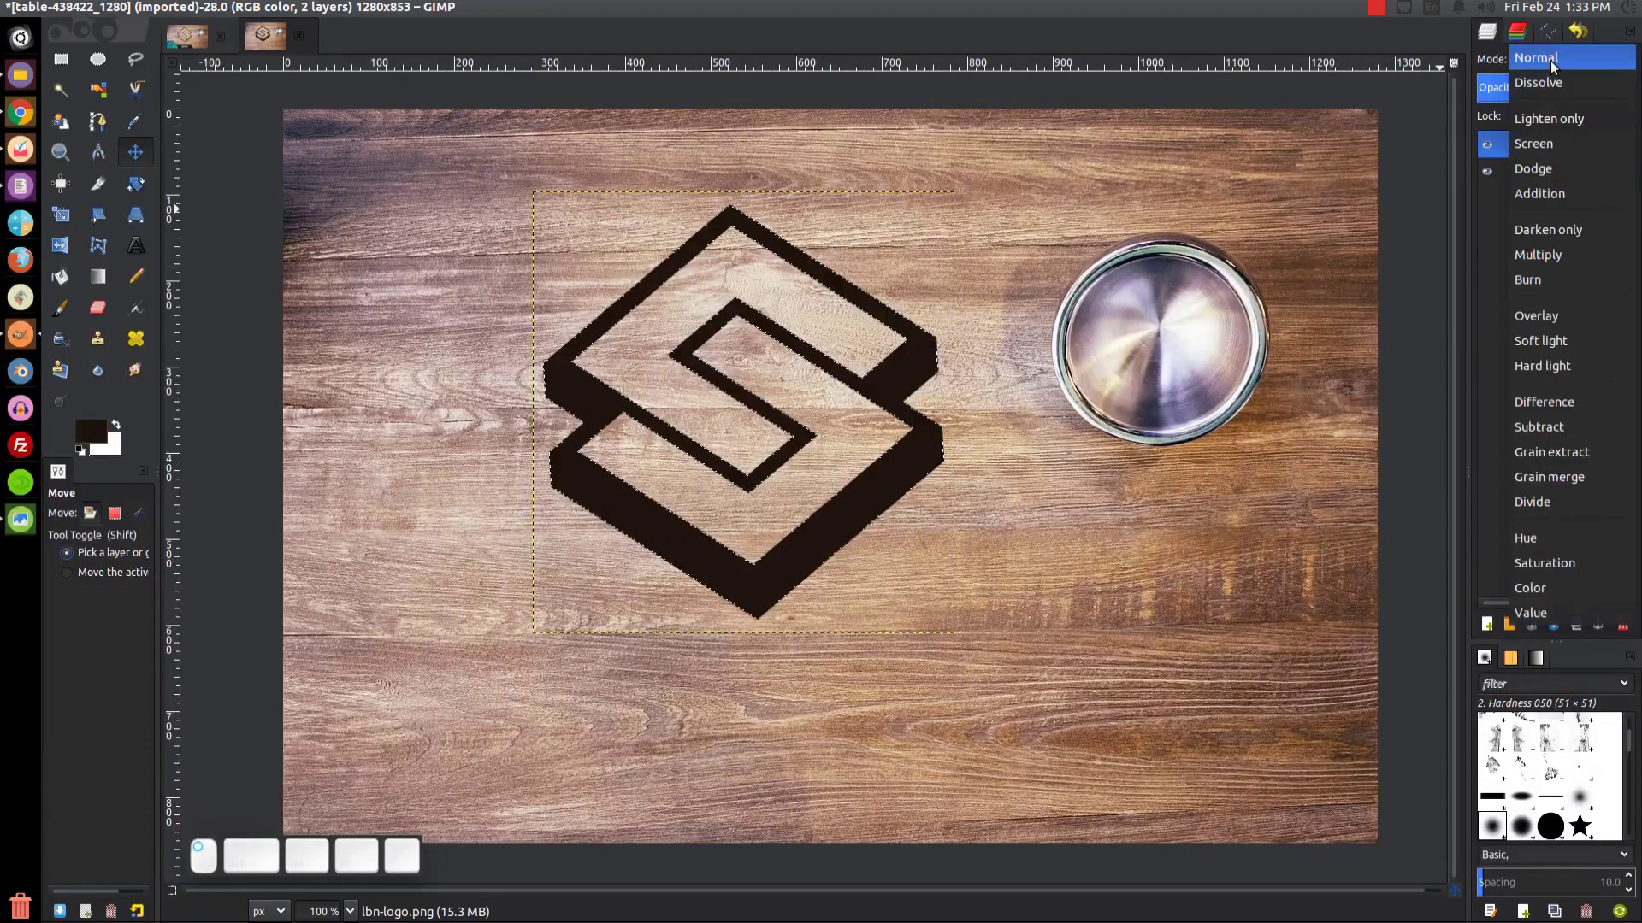
{"action": "left_click", "coordinate": [1556, 343]}
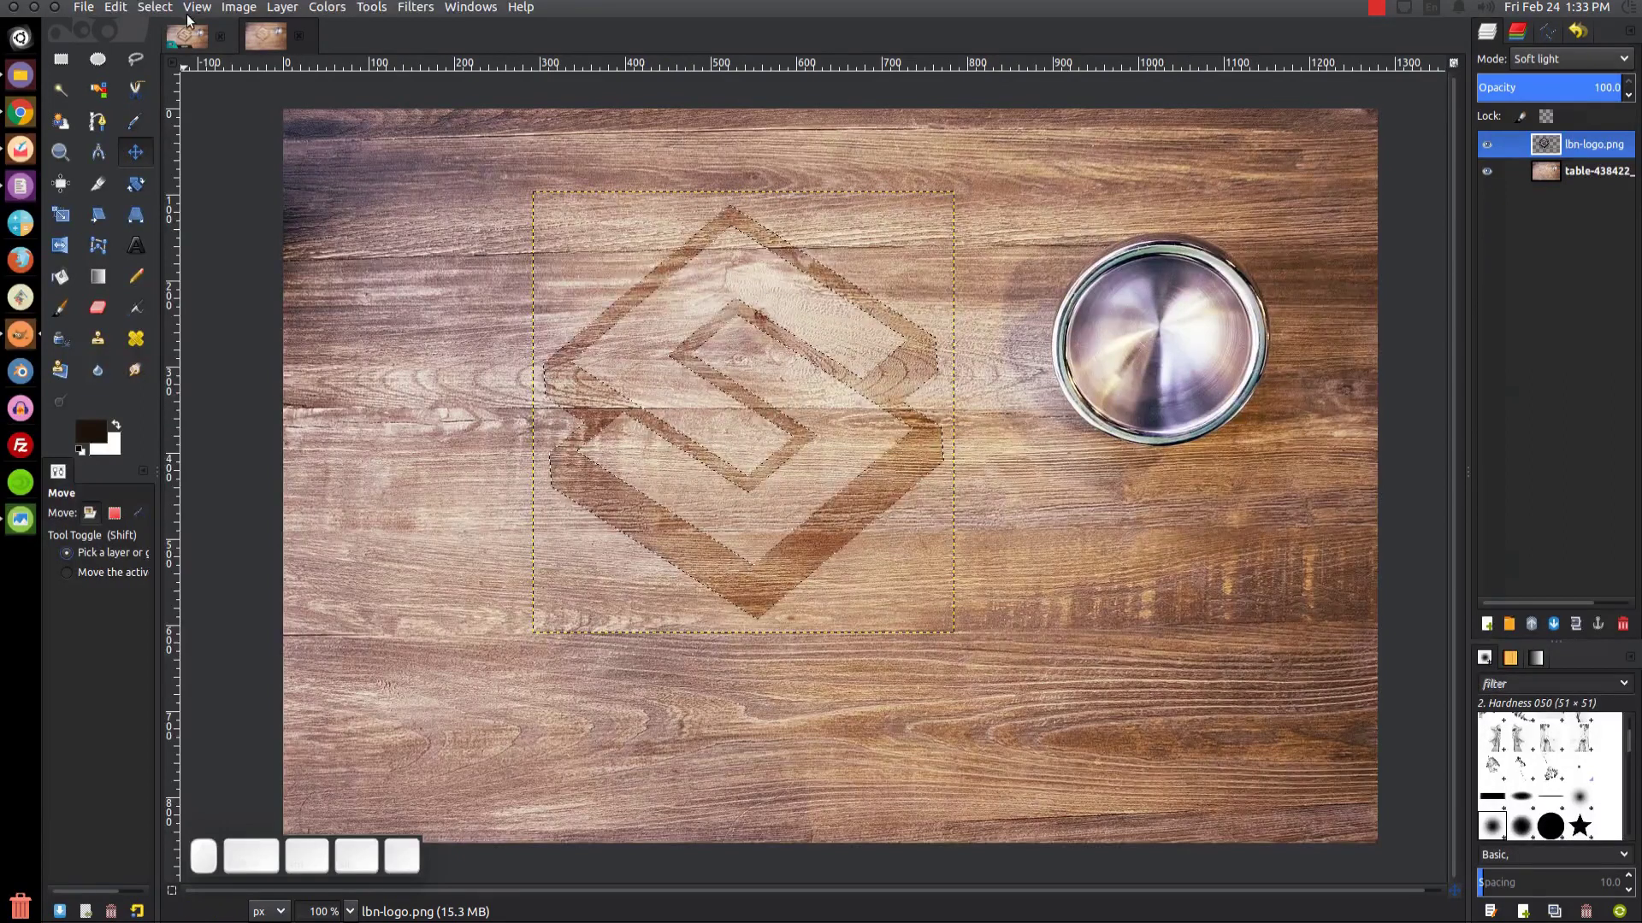
Invert the selection and add a black Drop Shadow: offset 8/8, blur 20, opacity 100.
{"action": "left_click", "coordinate": [155, 7]}
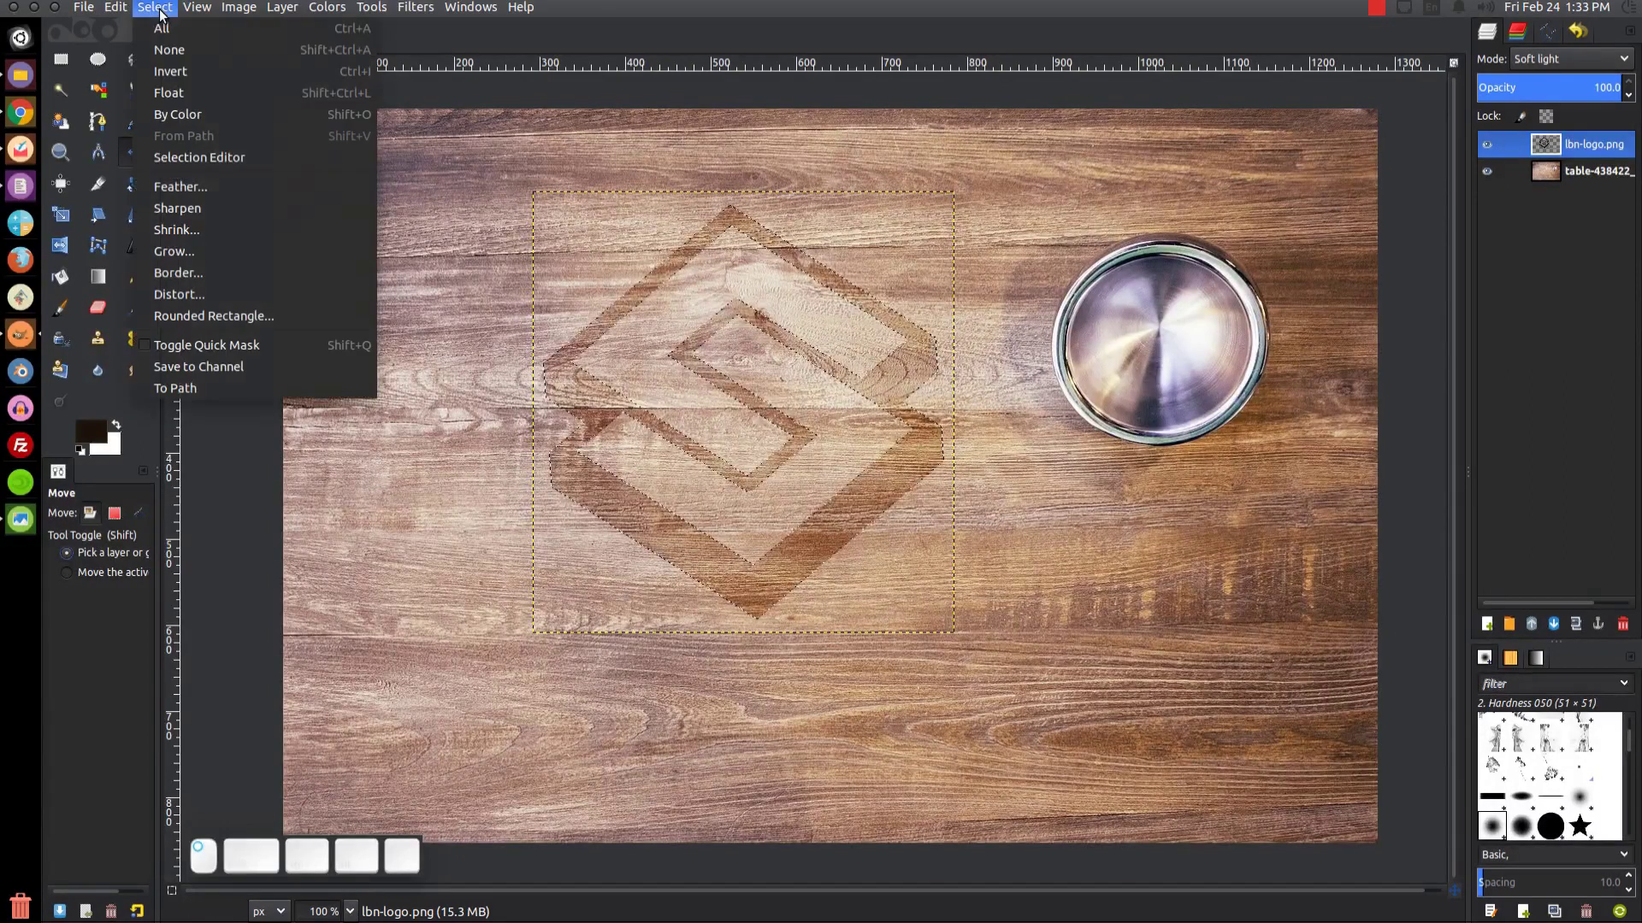
{"action": "left_click", "coordinate": [207, 70]}
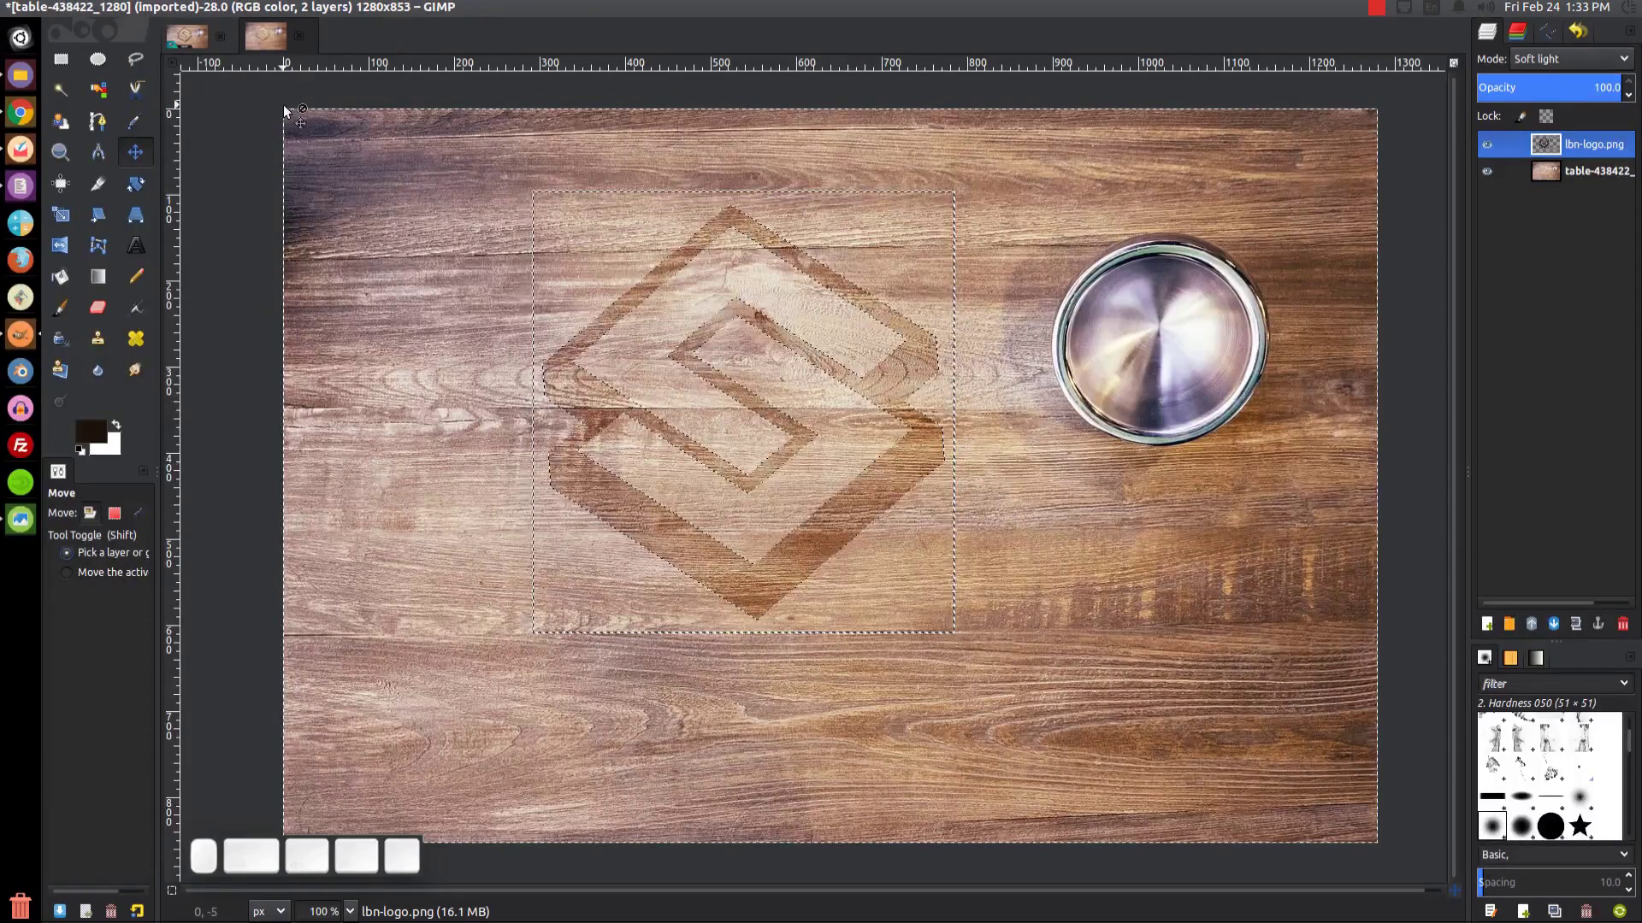
{"action": "left_click", "coordinate": [421, 7]}
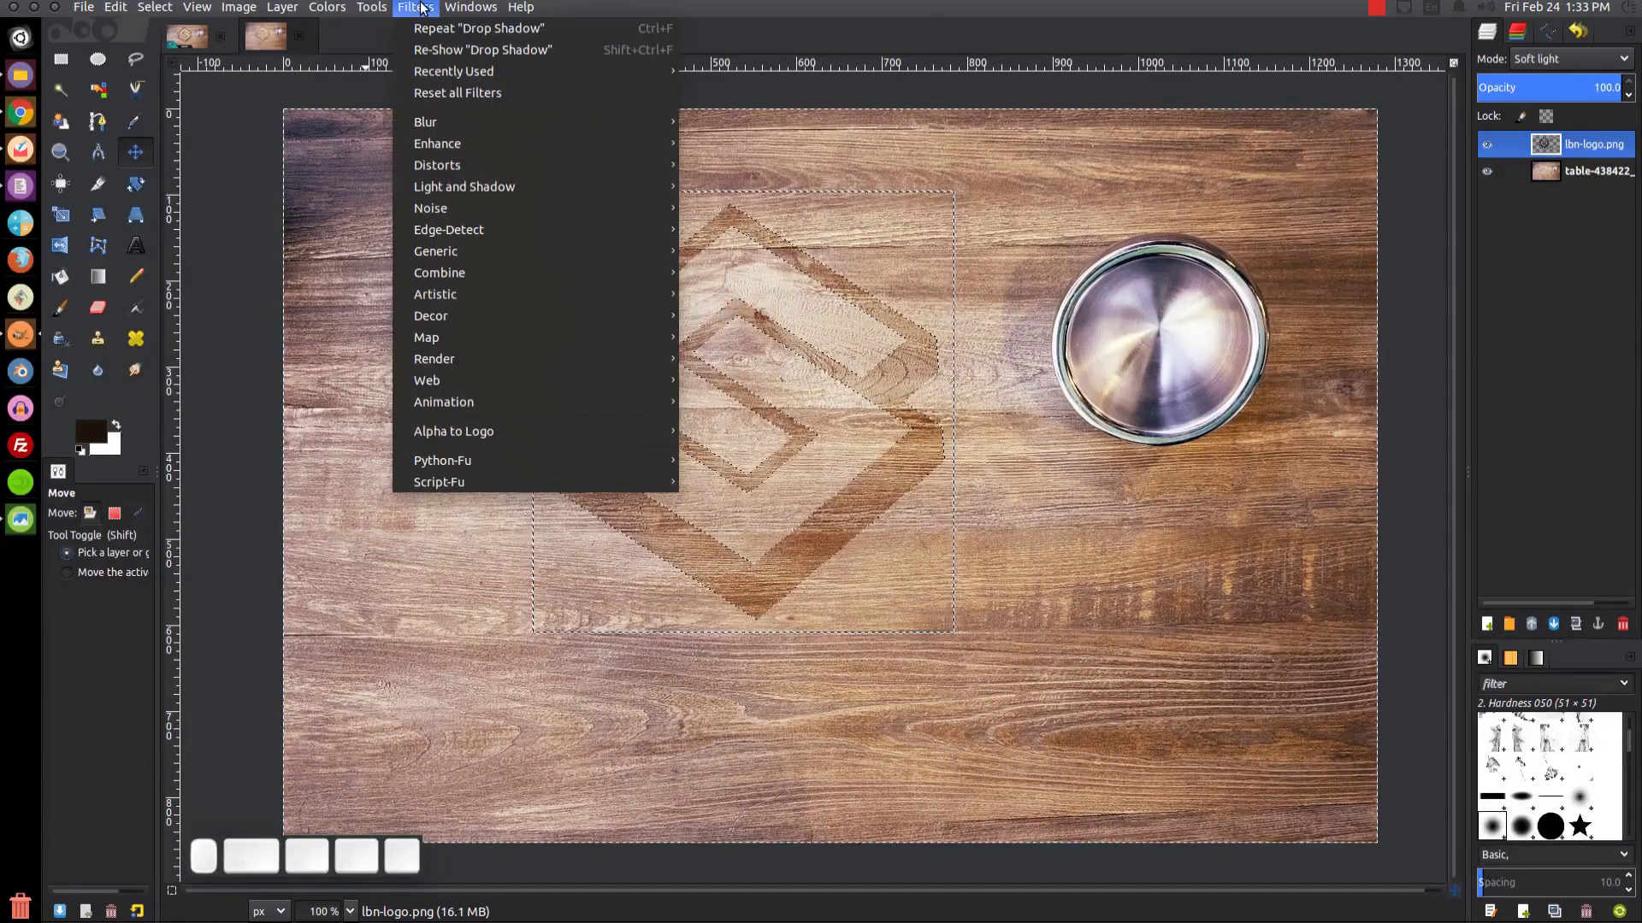
{"action": "mouse_move", "coordinate": [495, 183]}
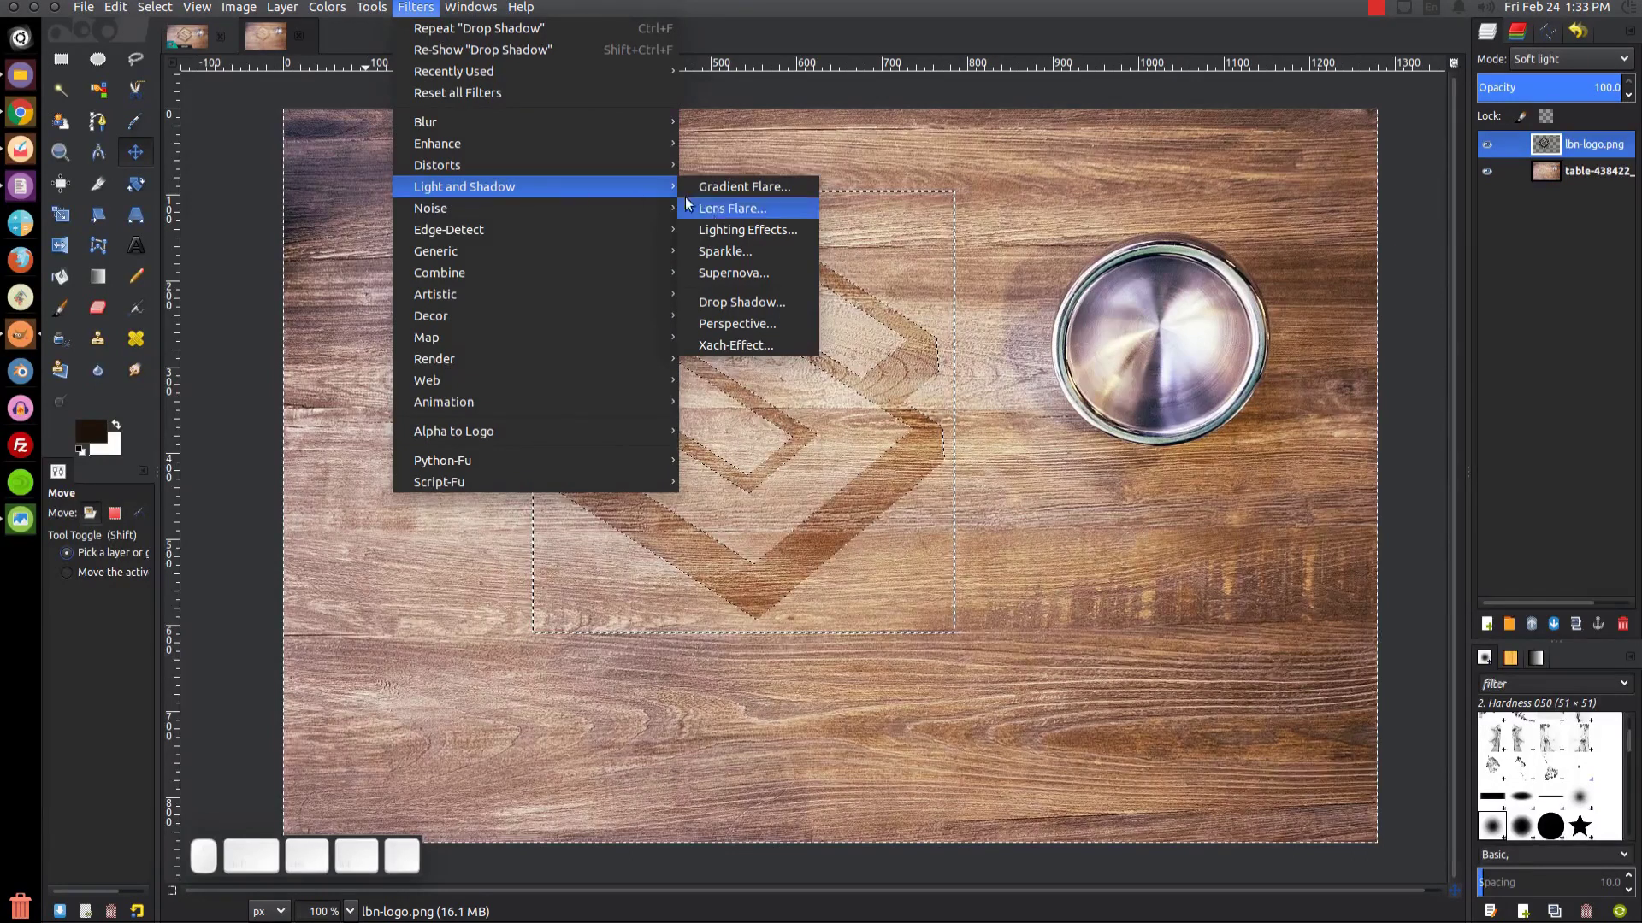
{"action": "left_click", "coordinate": [742, 304]}
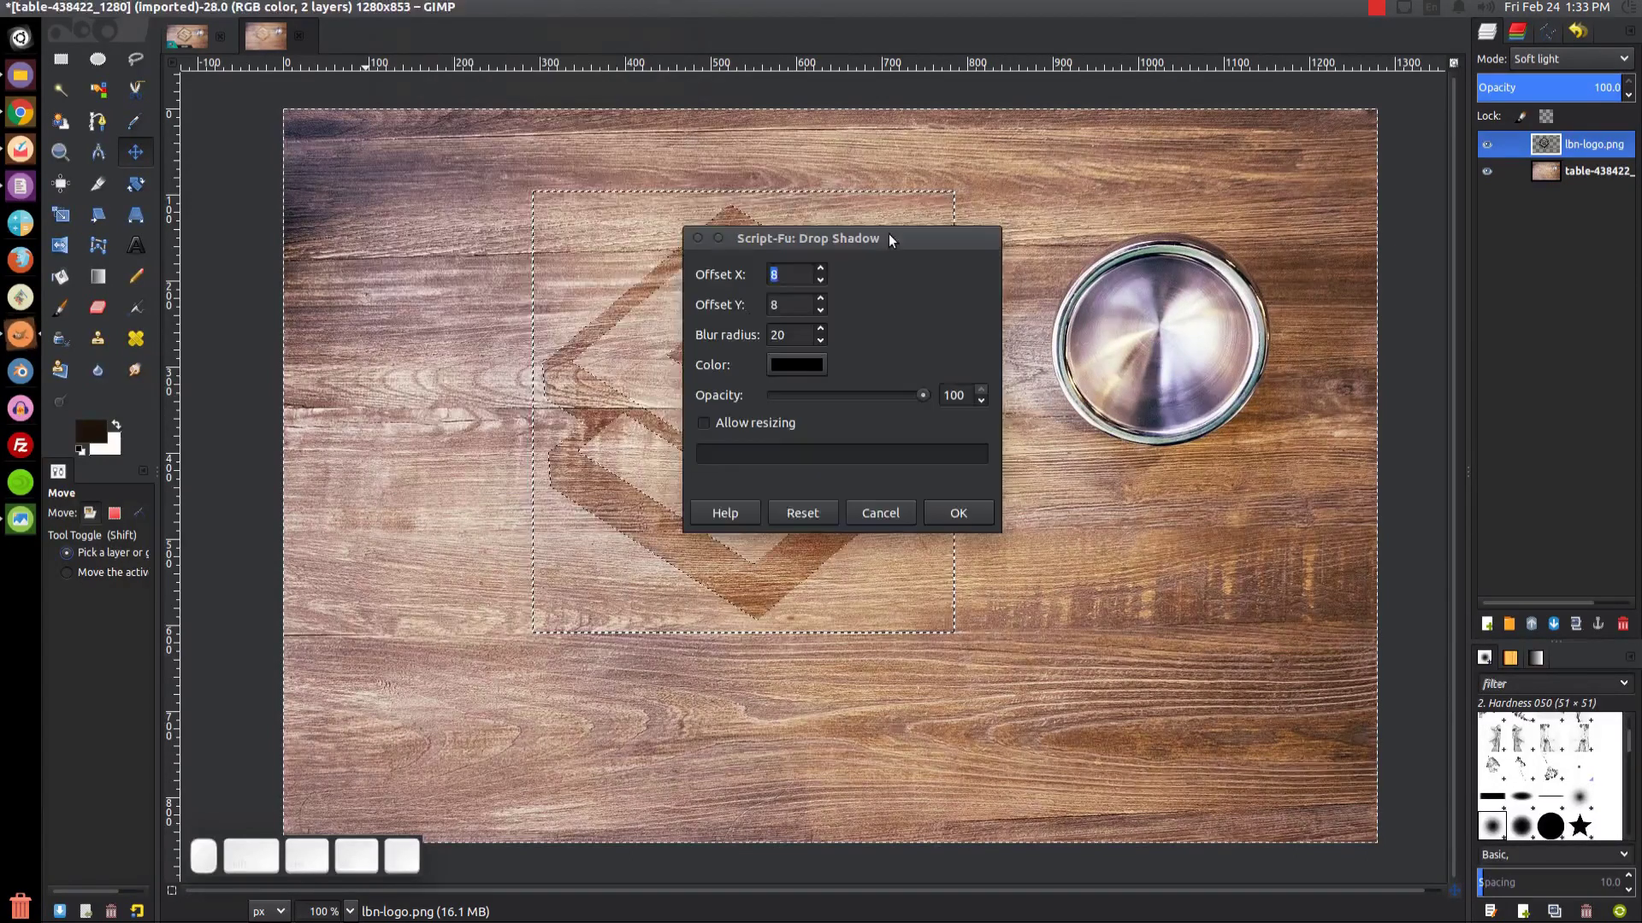
{"action": "left_click_drag", "start_coordinate": [889, 234], "coordinate": [1108, 214]}
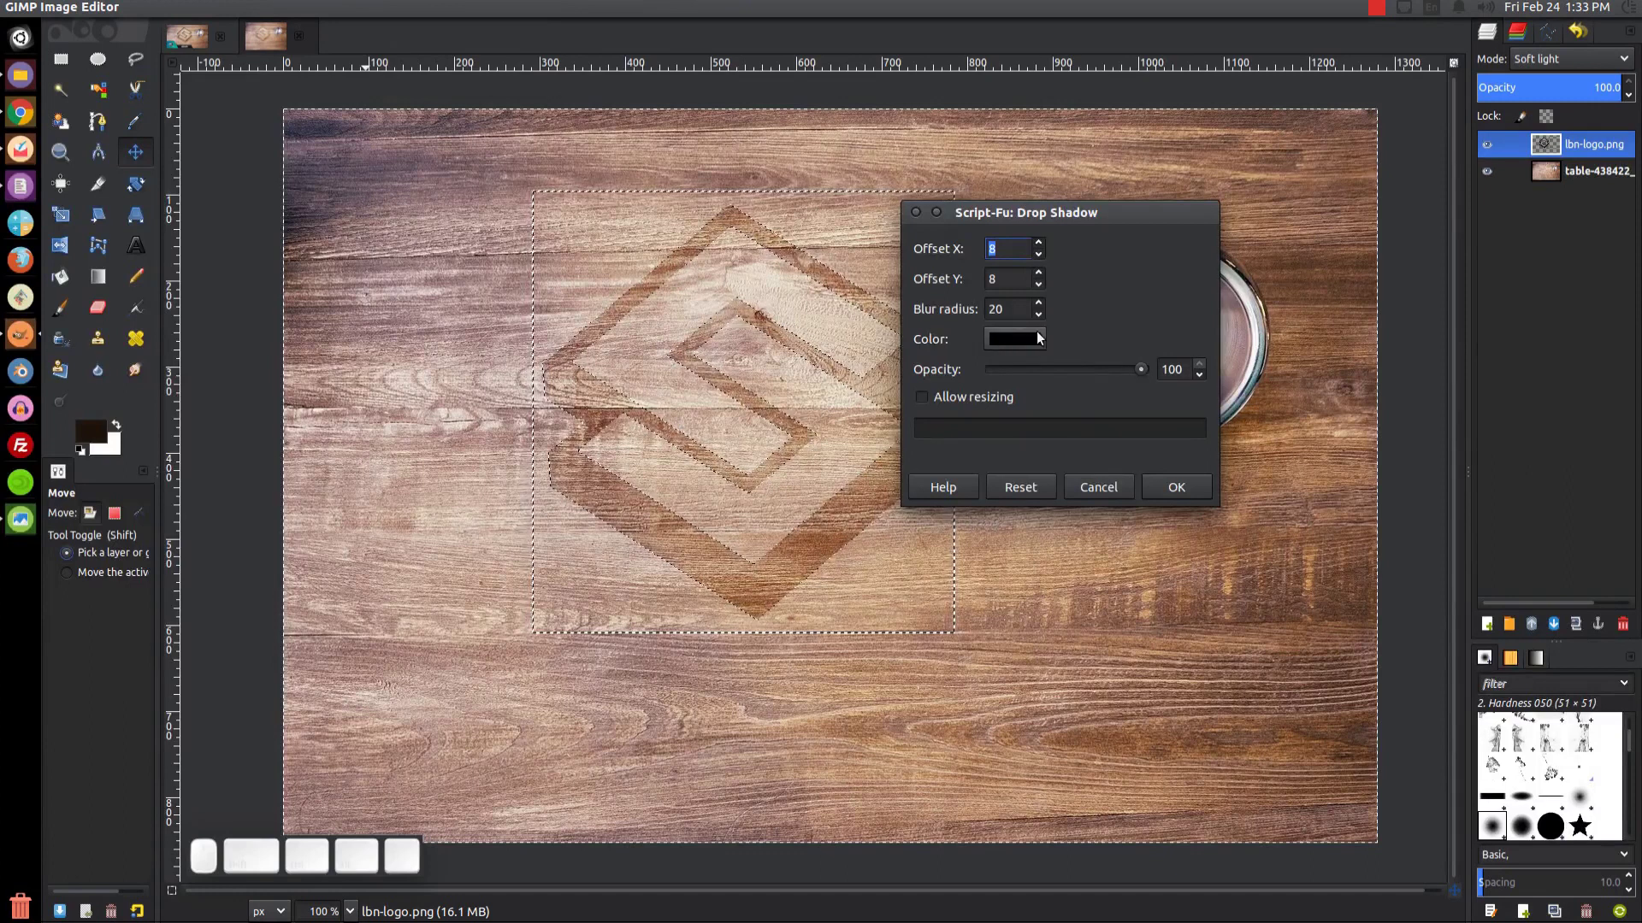
{"action": "left_click", "coordinate": [1023, 336]}
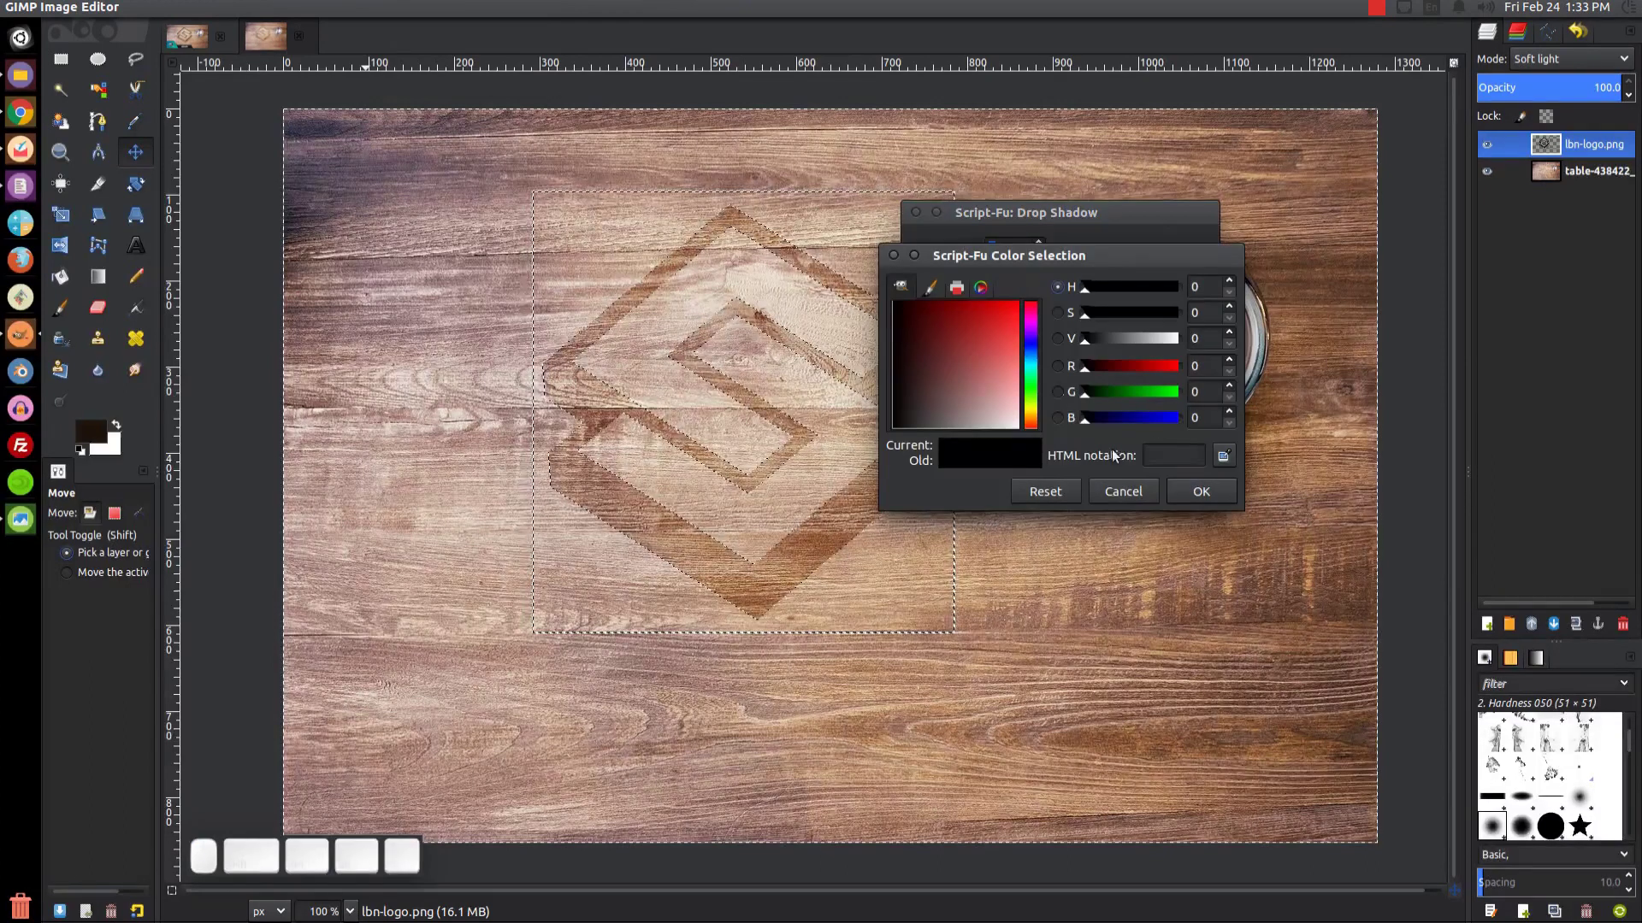
{"action": "left_click", "coordinate": [894, 255]}
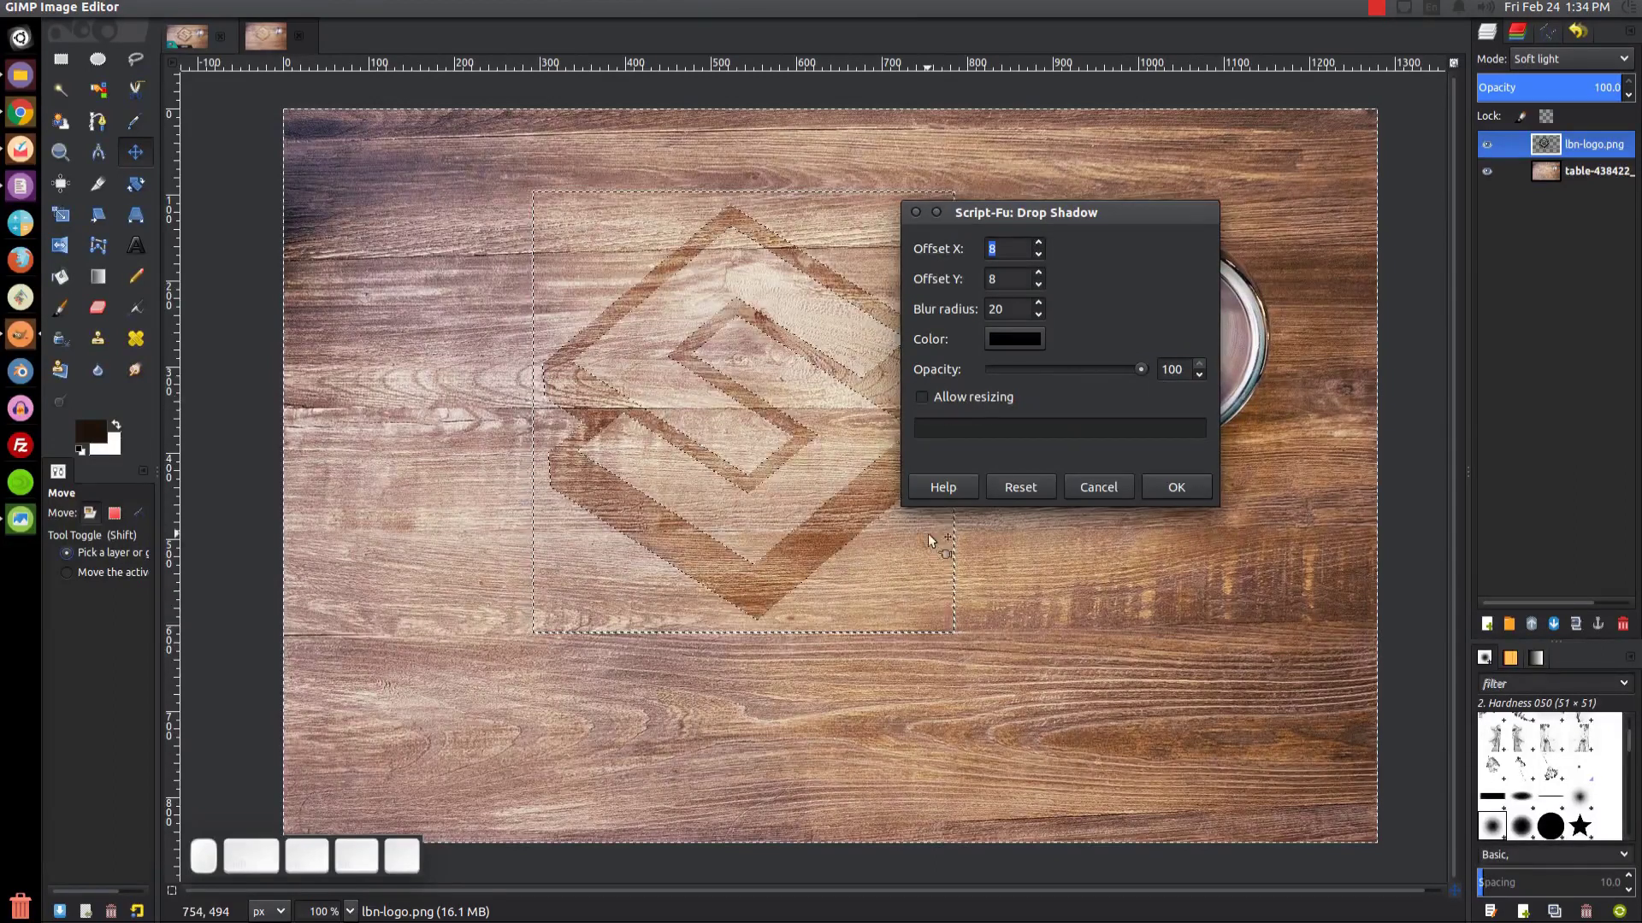
{"action": "left_click", "coordinate": [1172, 488]}
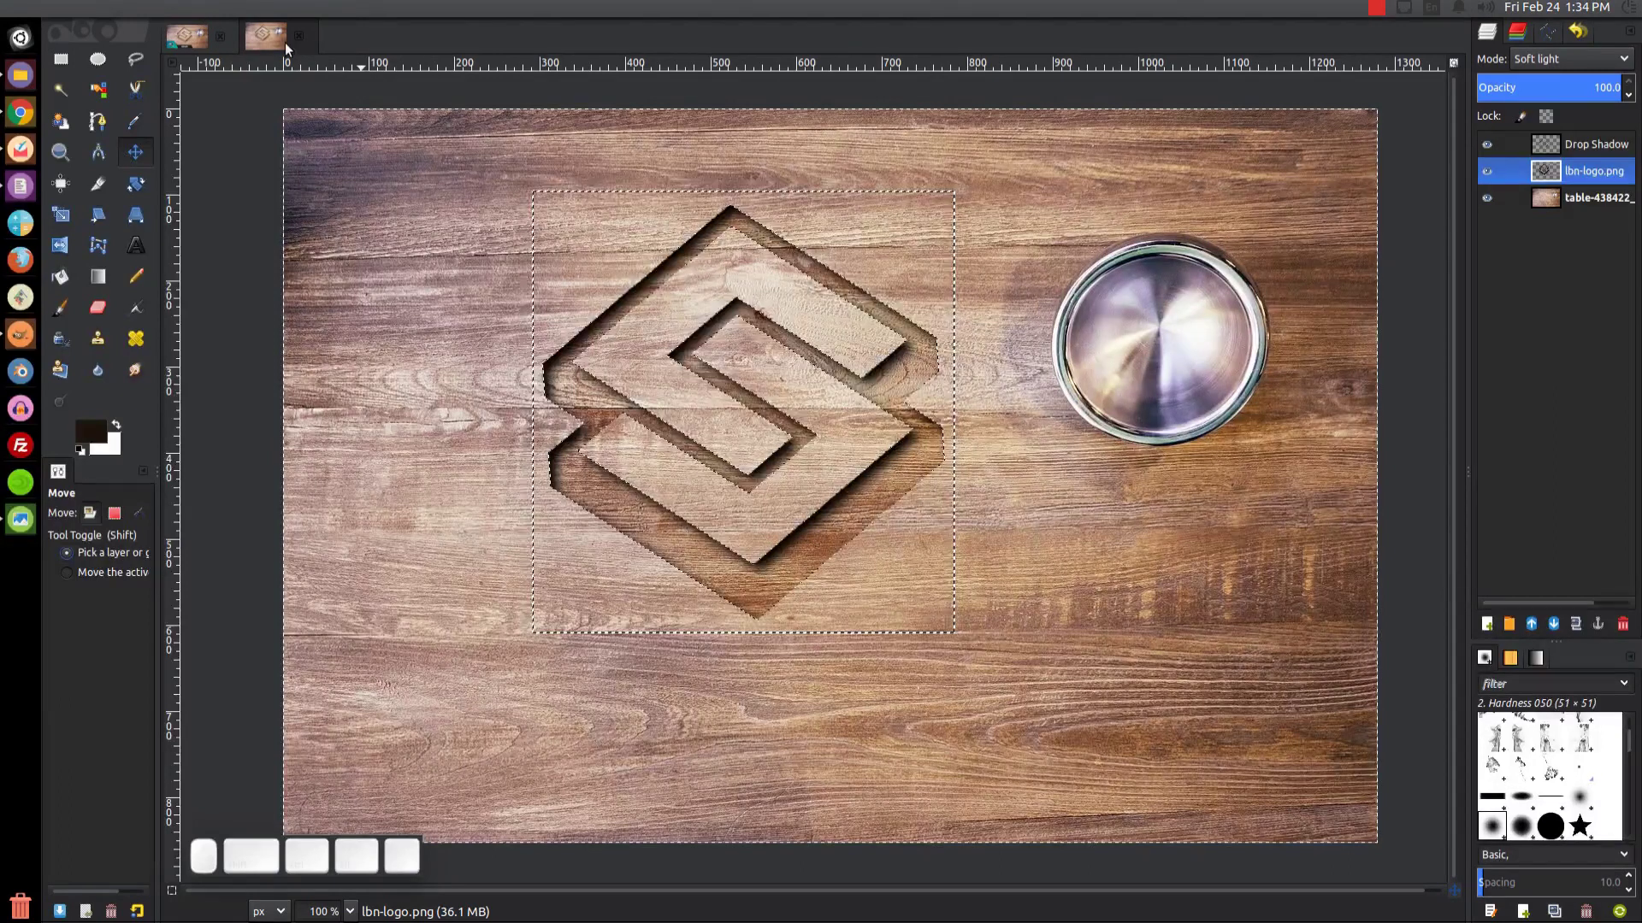
Select the logo's shape with Alpha to Selection and add a new transparent layer.
{"action": "right_click", "coordinate": [1590, 173]}
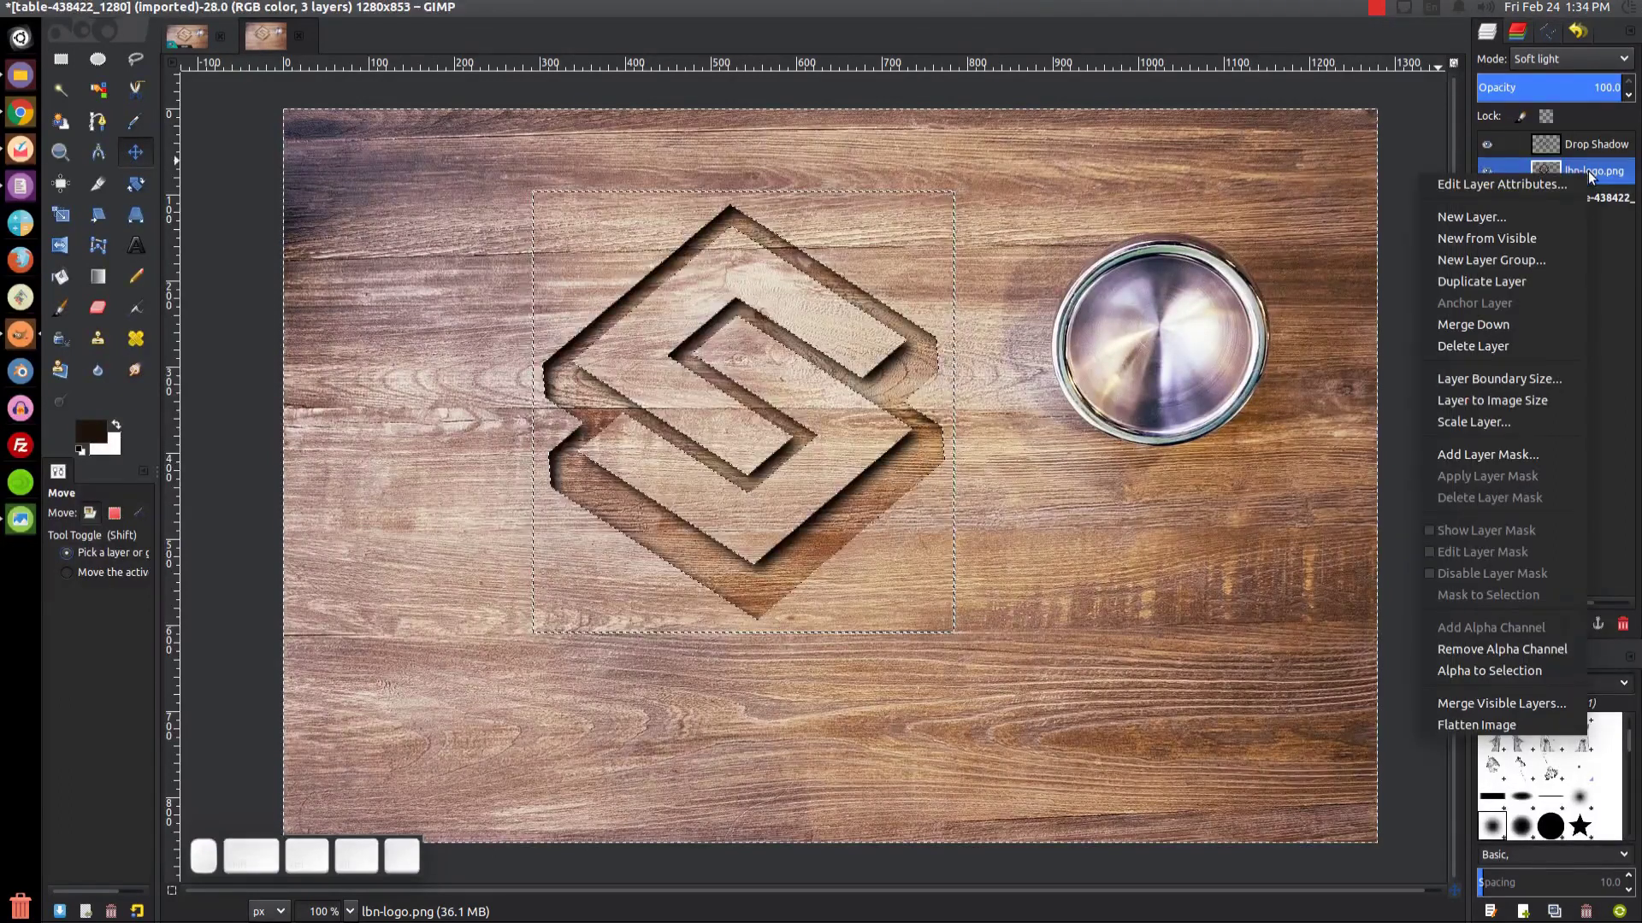
{"action": "left_click", "coordinate": [1517, 670]}
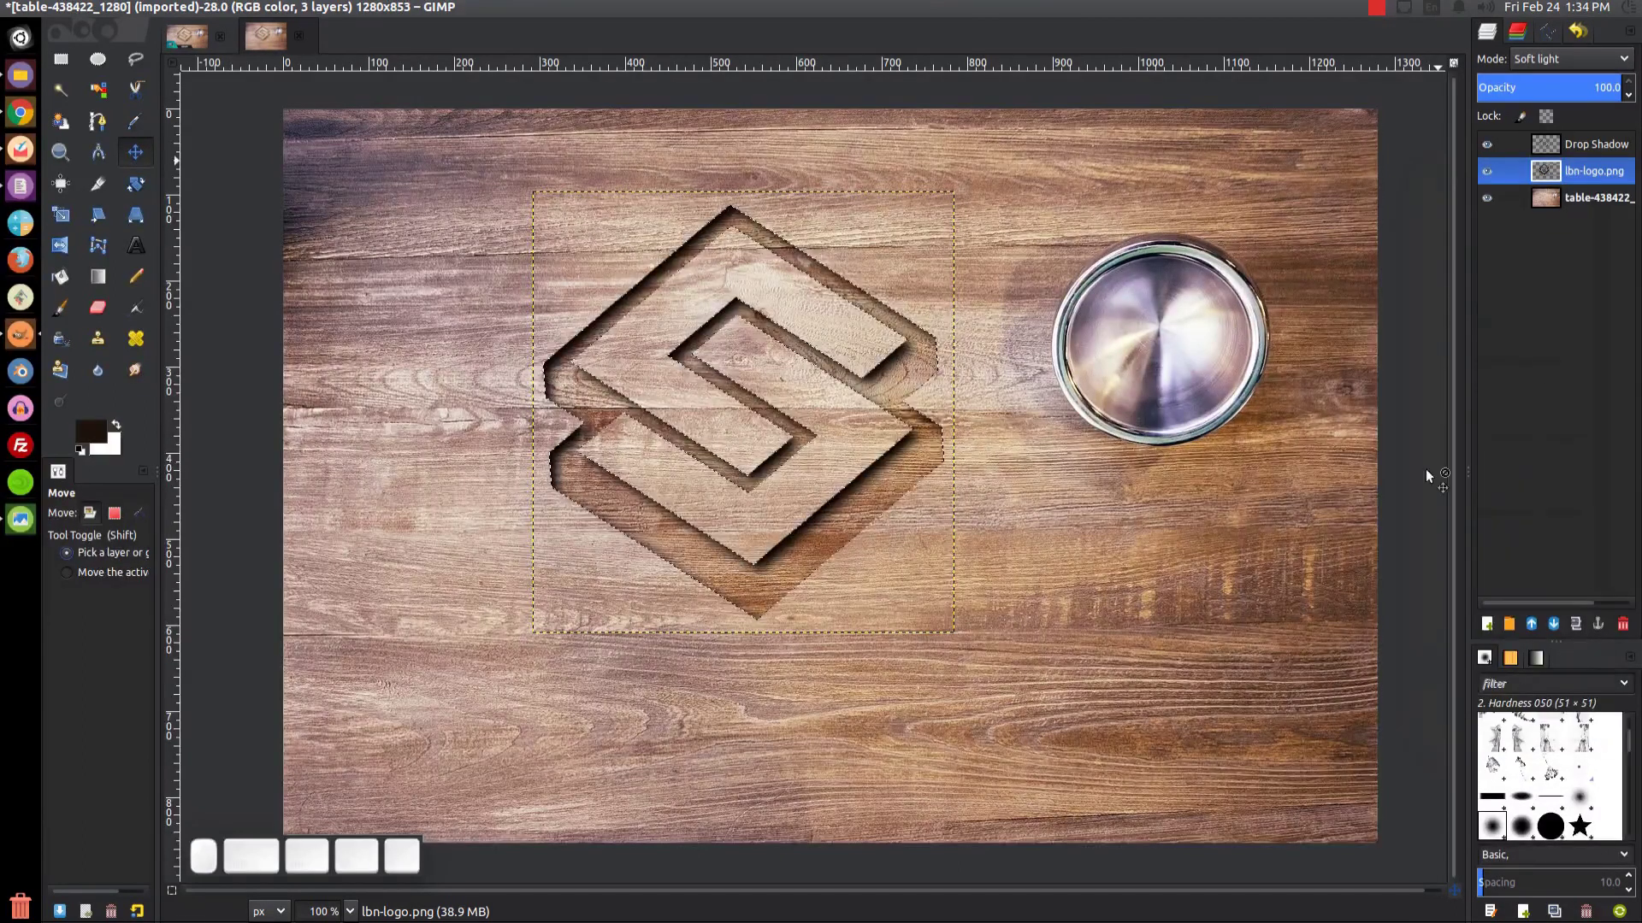
{"action": "left_click", "coordinate": [1485, 622]}
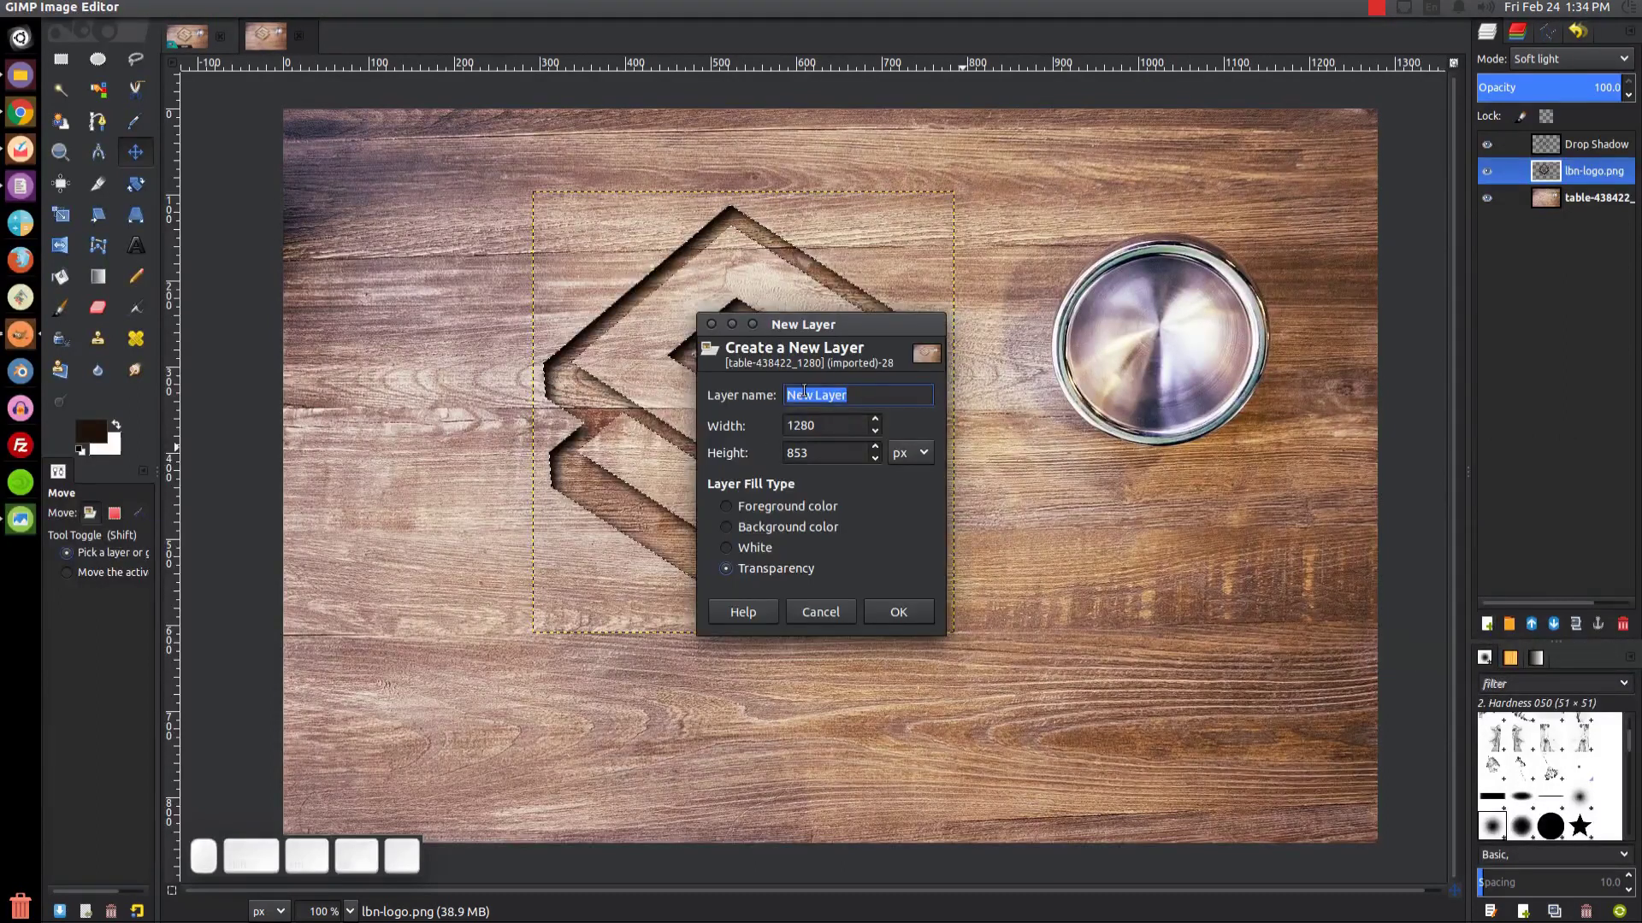
{"action": "left_click", "coordinate": [729, 566]}
{"action": "left_click", "coordinate": [899, 612]}
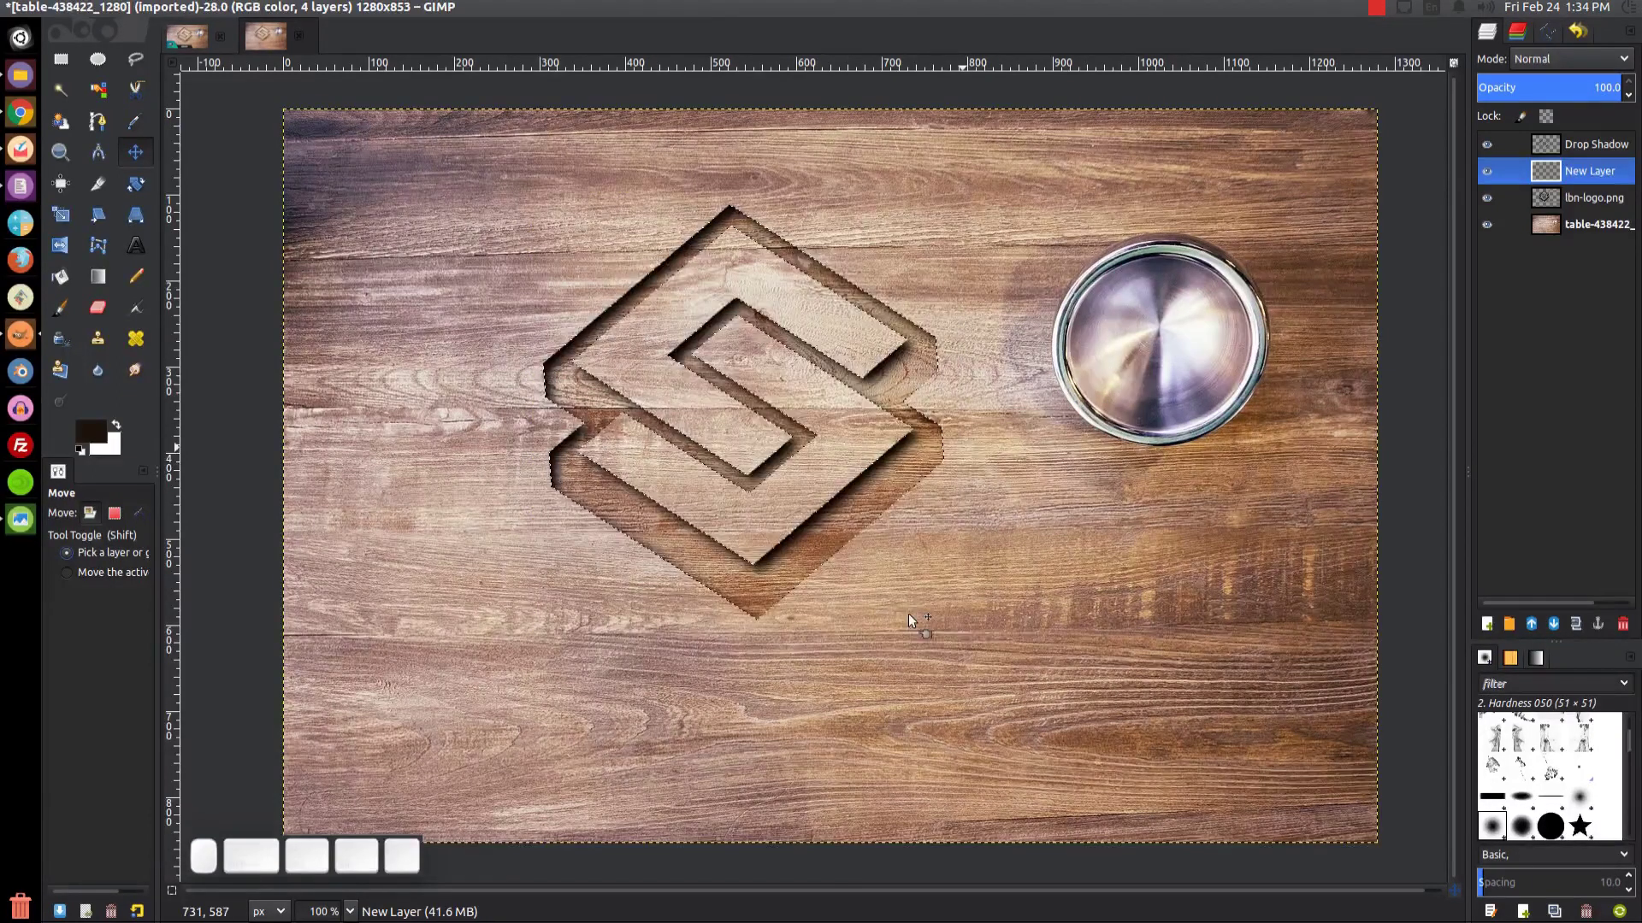
Grow the logo selection outward by 1 pixel.
{"action": "left_click", "coordinate": [154, 7]}
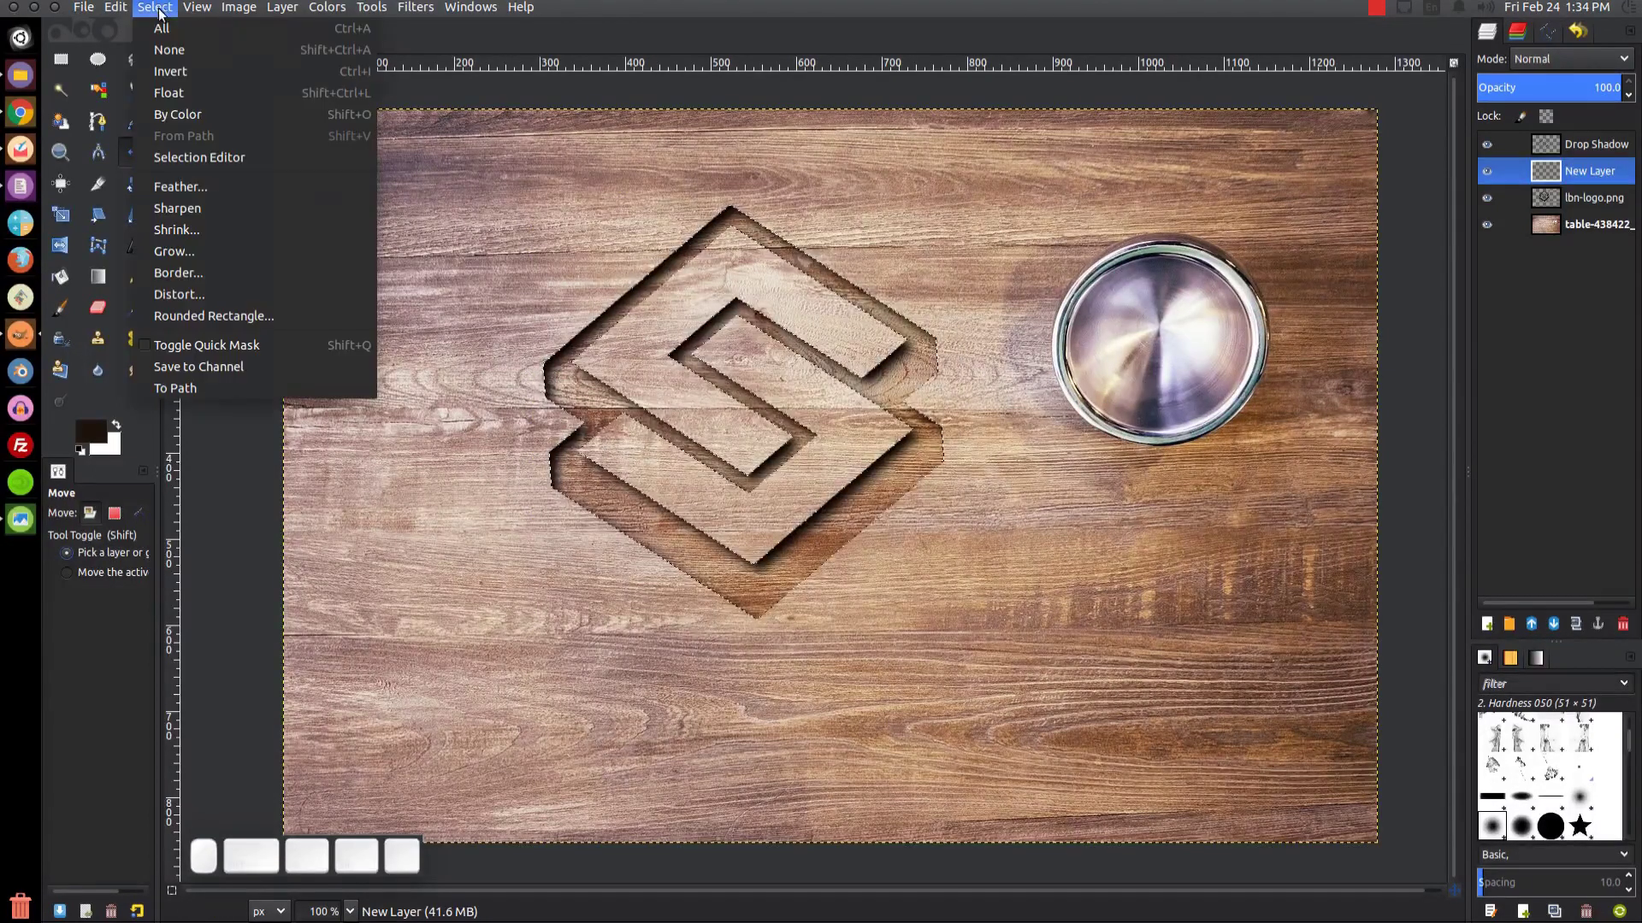
{"action": "left_click", "coordinate": [175, 251]}
{"action": "type", "text": "1"}
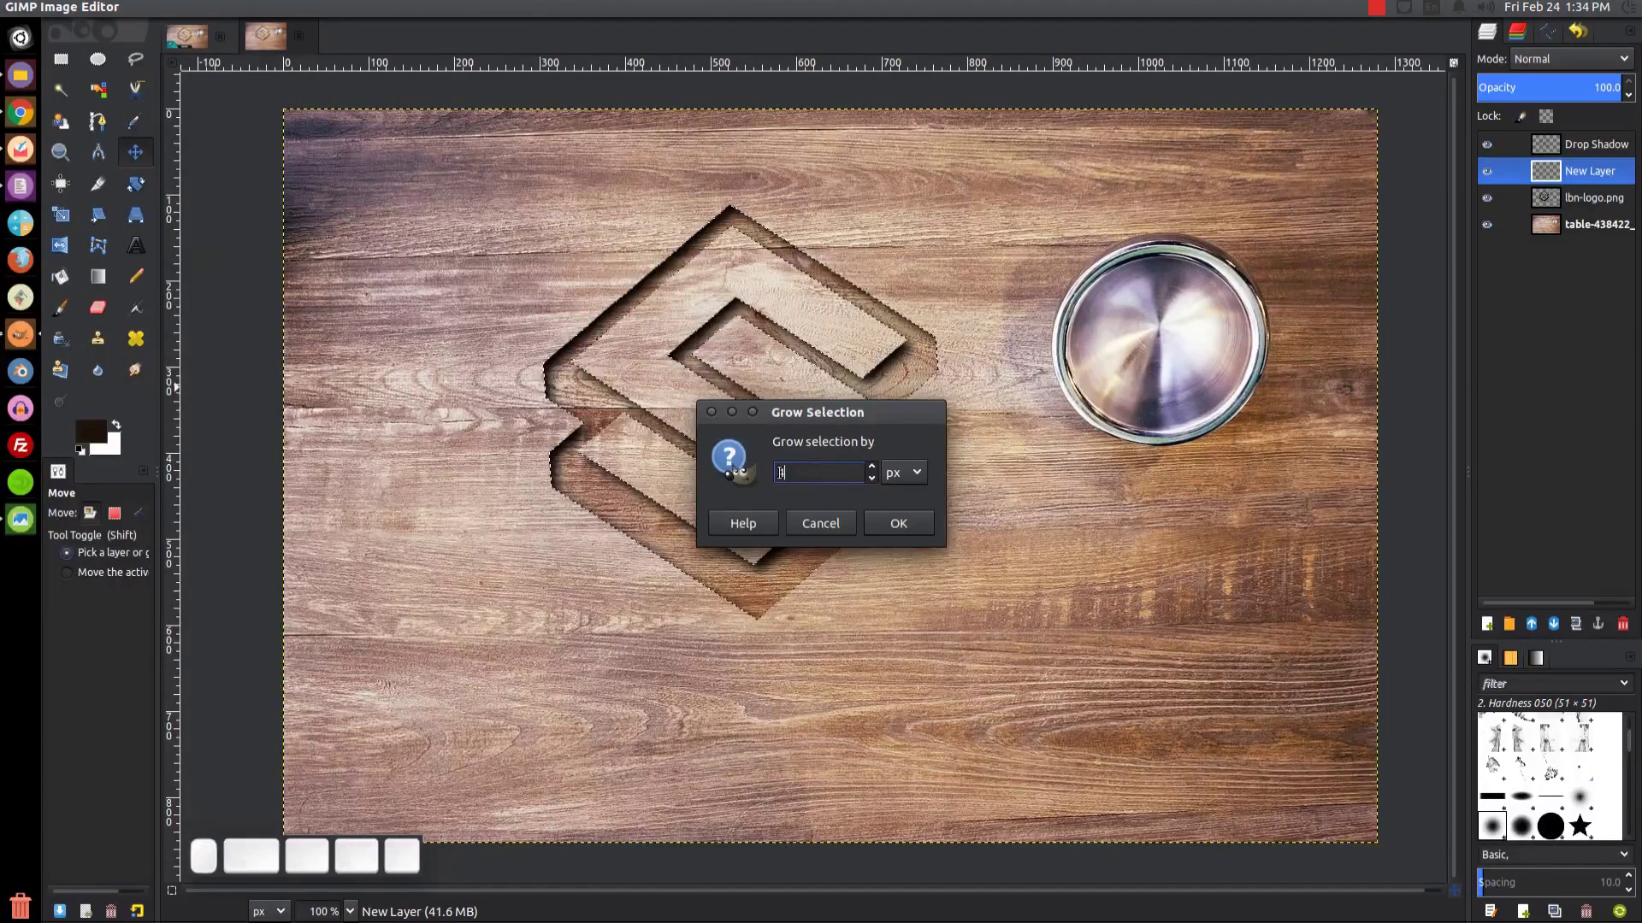
{"action": "left_click", "coordinate": [889, 517]}
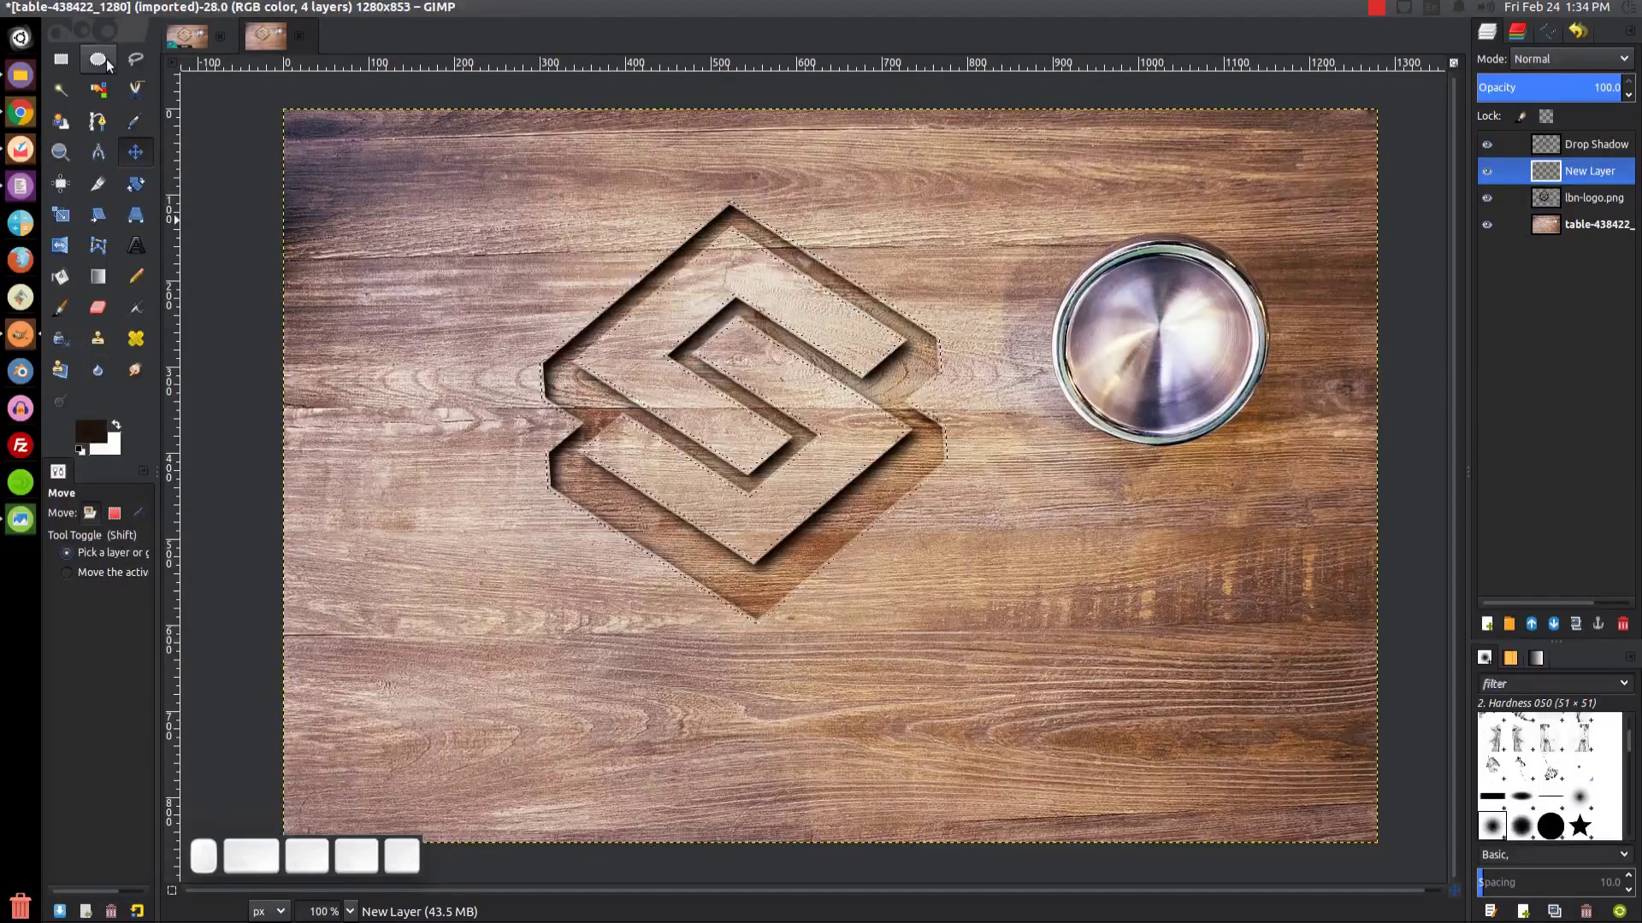
Fill the grown selection with white, then delete the logo's exact shape from it to leave a thin rim.
{"action": "left_click", "coordinate": [115, 7]}
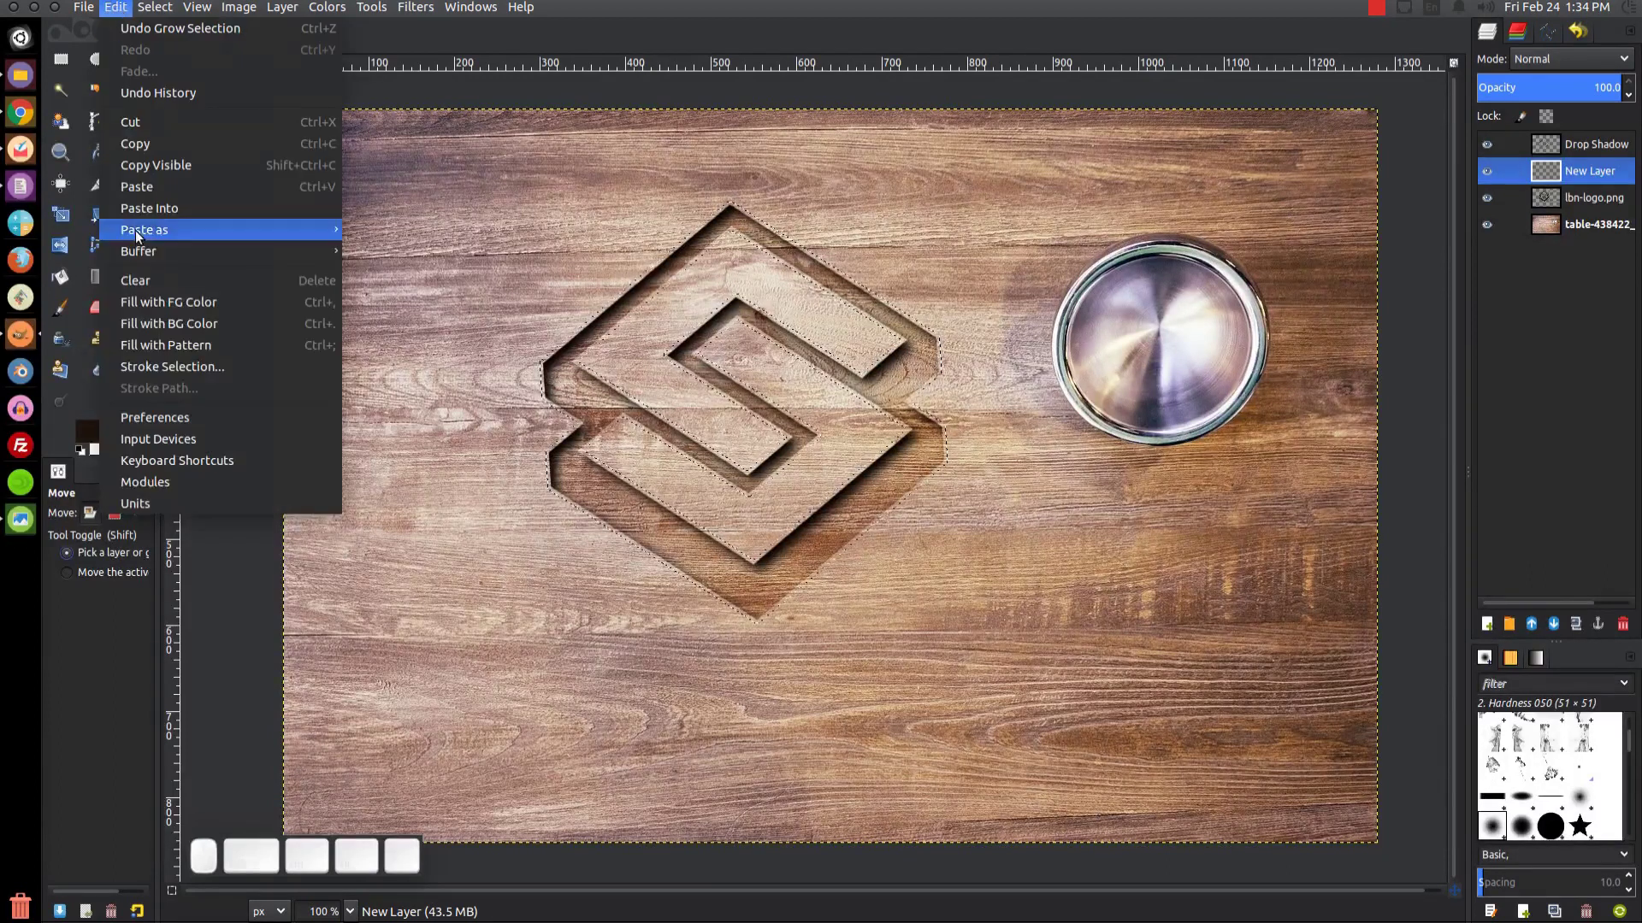
{"action": "left_click", "coordinate": [151, 325]}
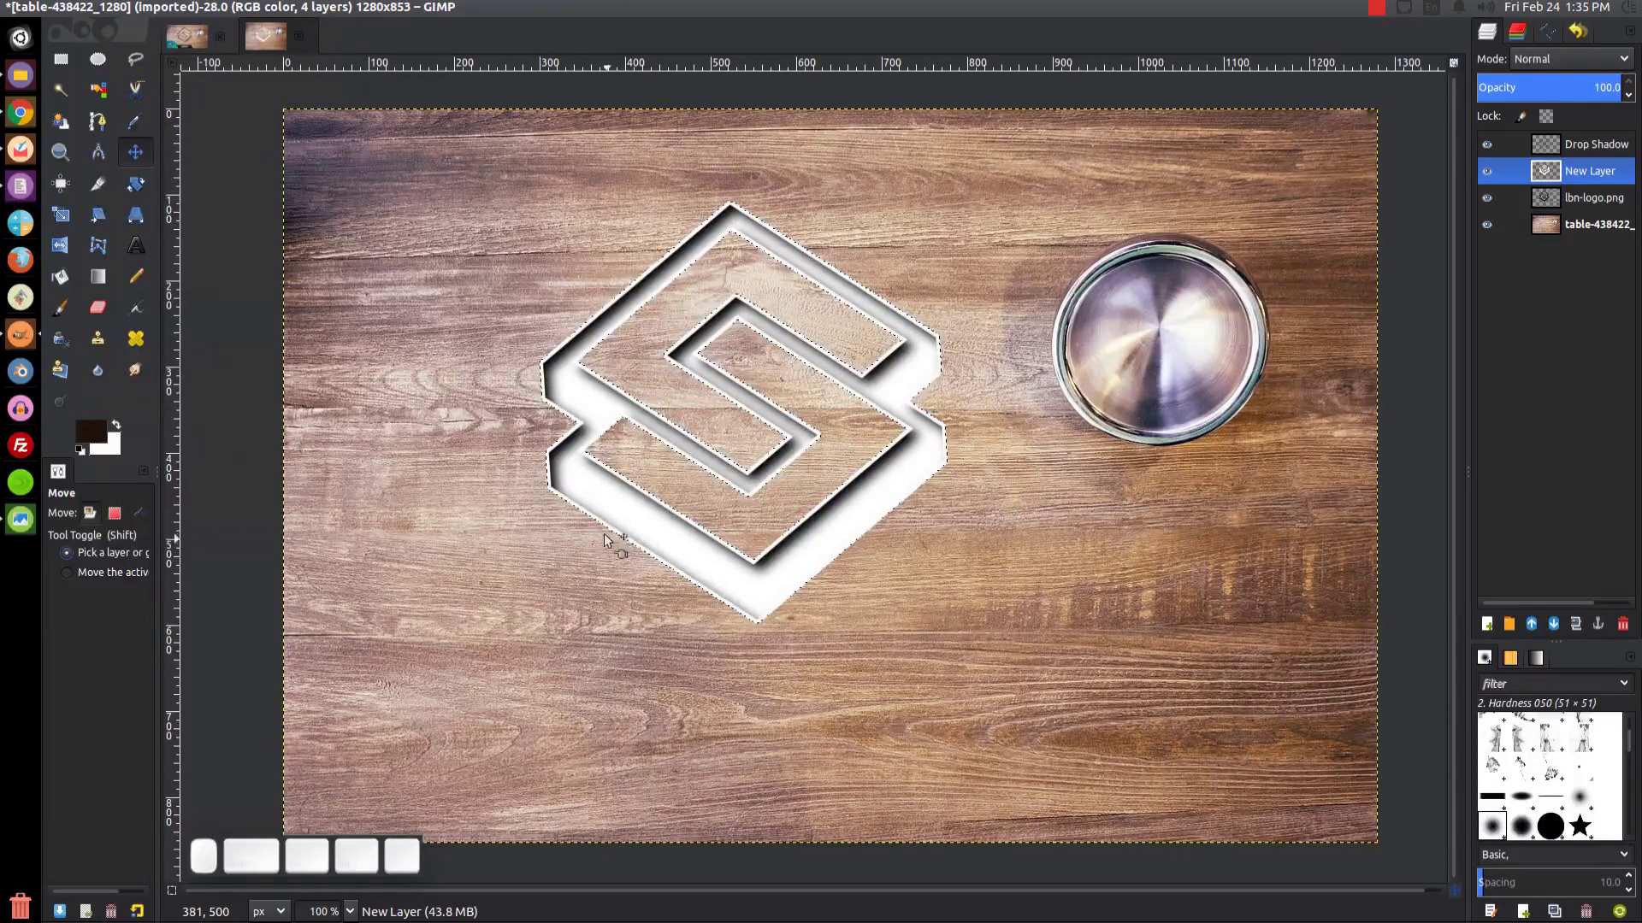
{"action": "left_click", "coordinate": [1593, 193]}
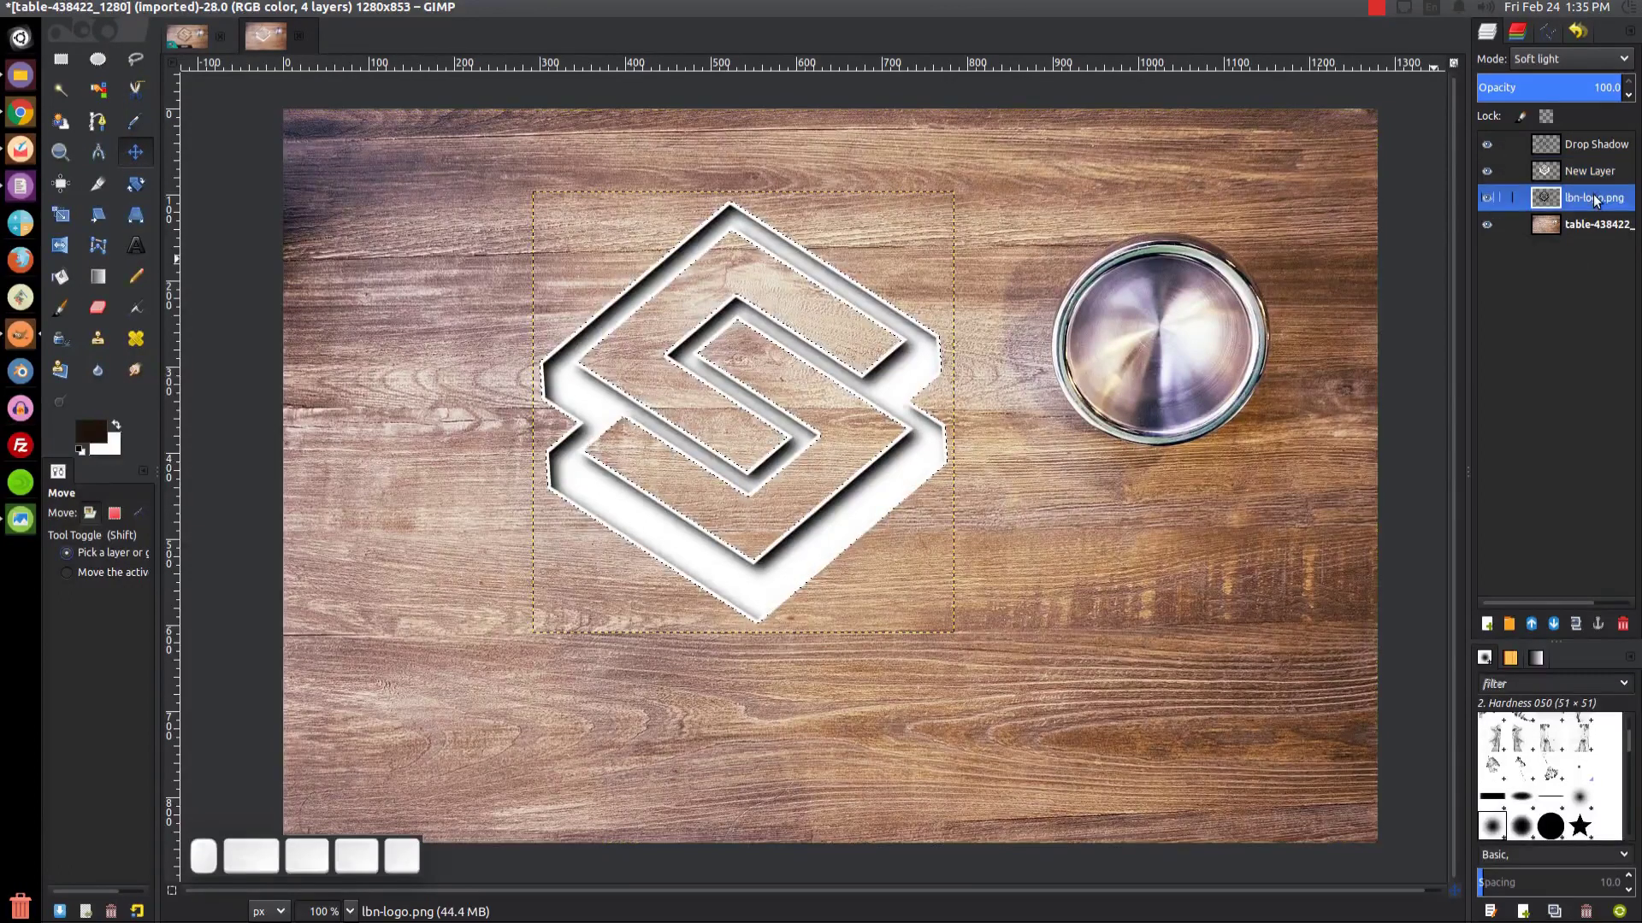
{"action": "right_click", "coordinate": [1593, 193]}
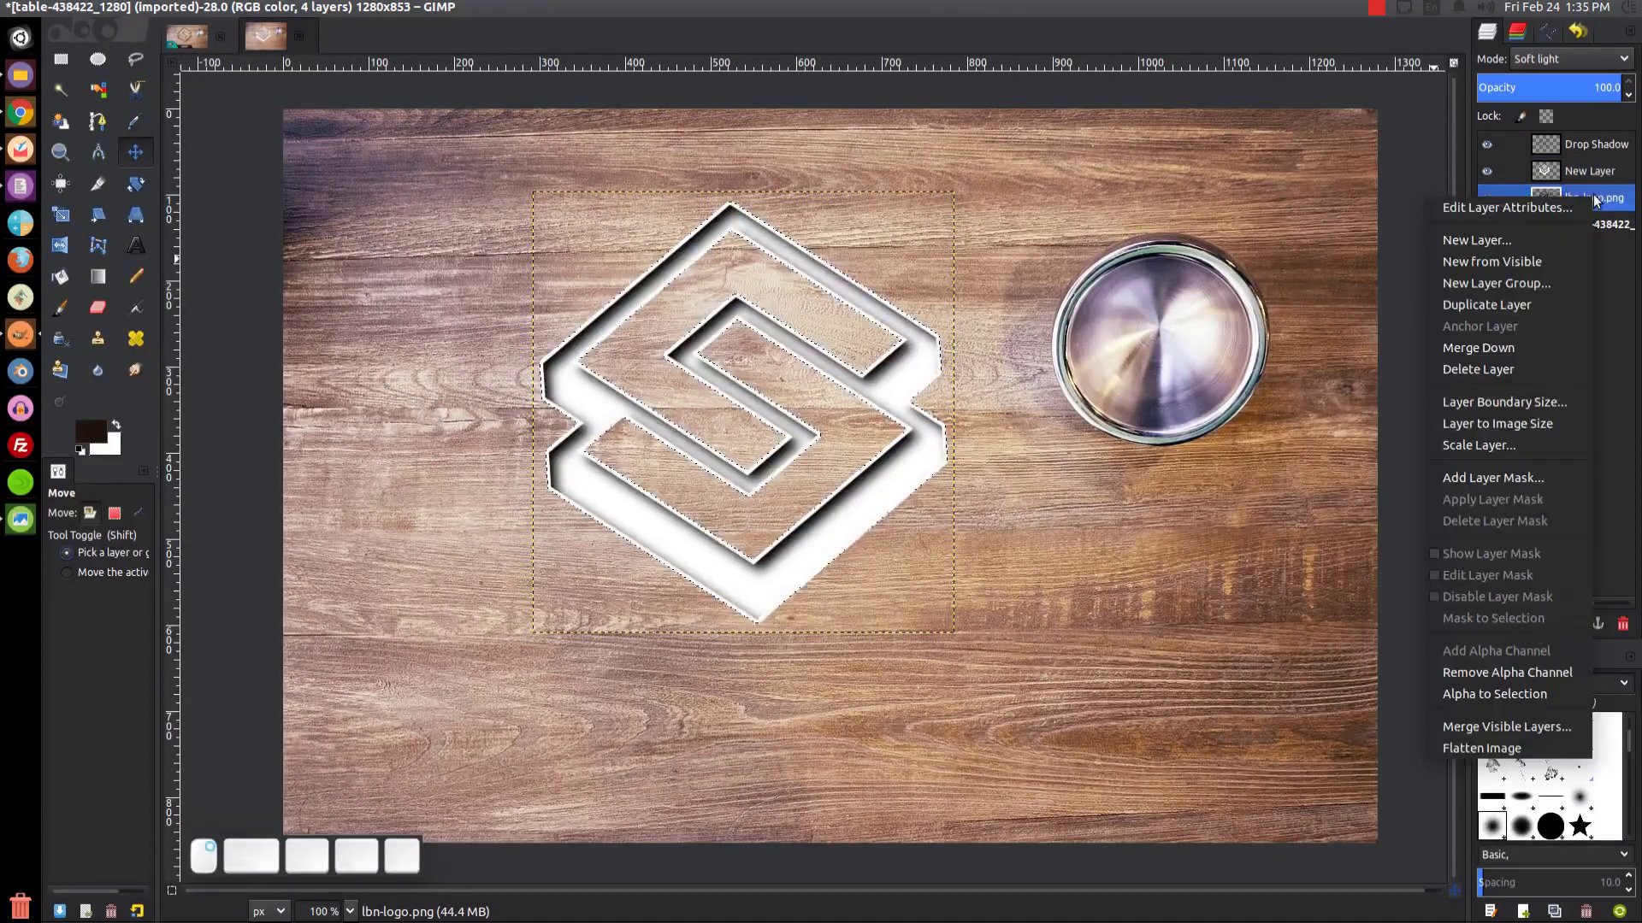
{"action": "left_click", "coordinate": [1474, 696]}
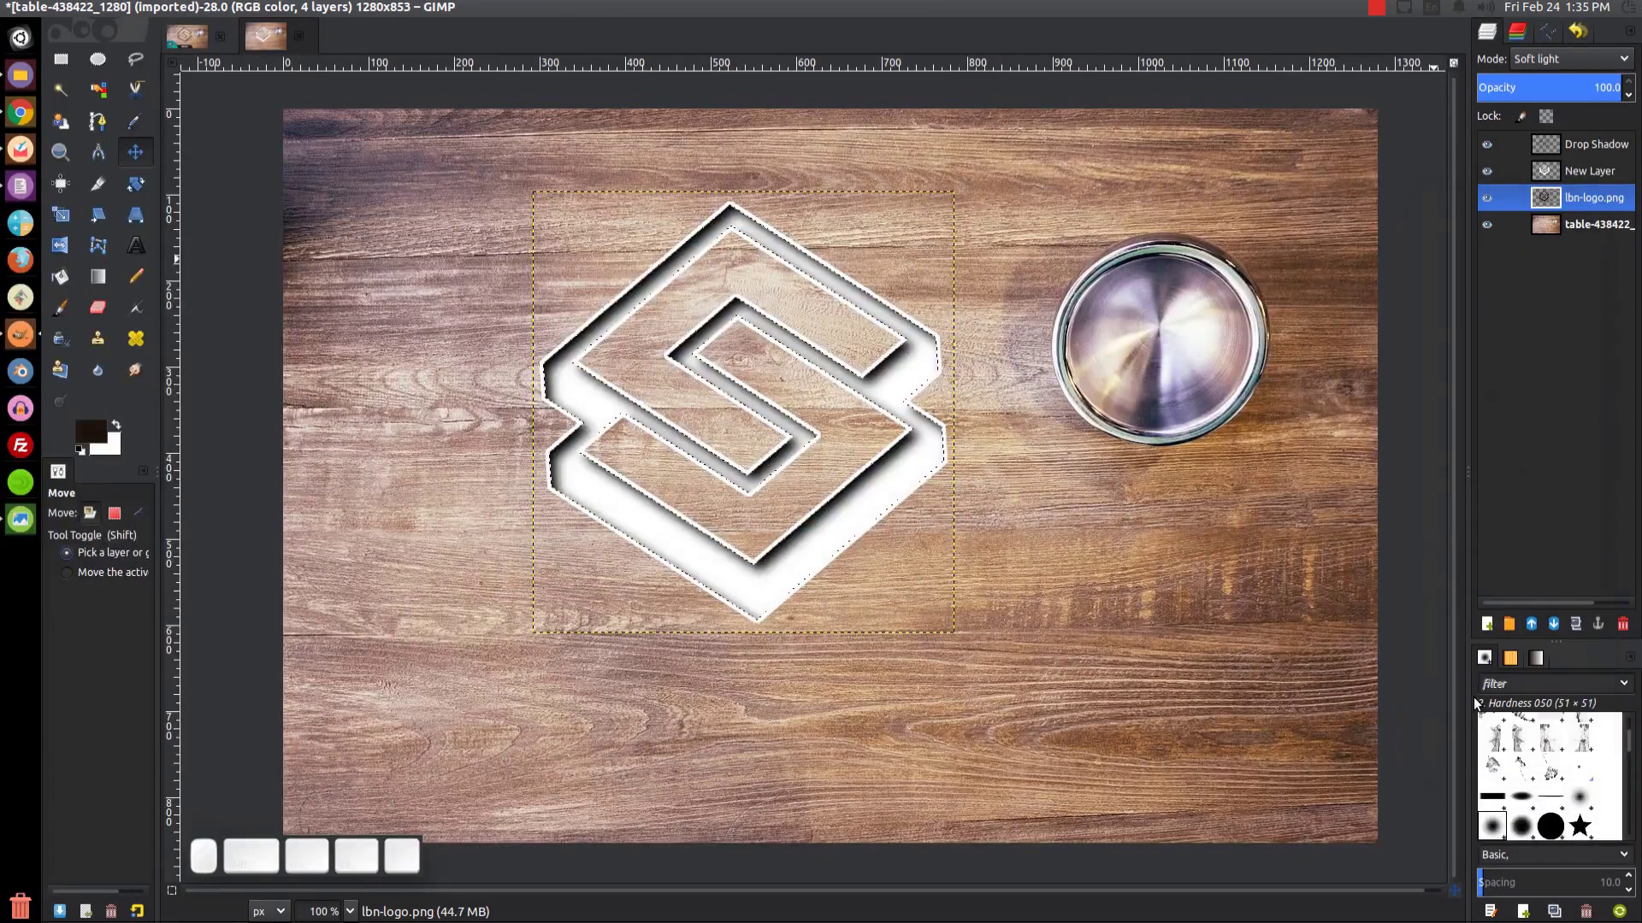
{"action": "left_click", "coordinate": [1587, 171]}
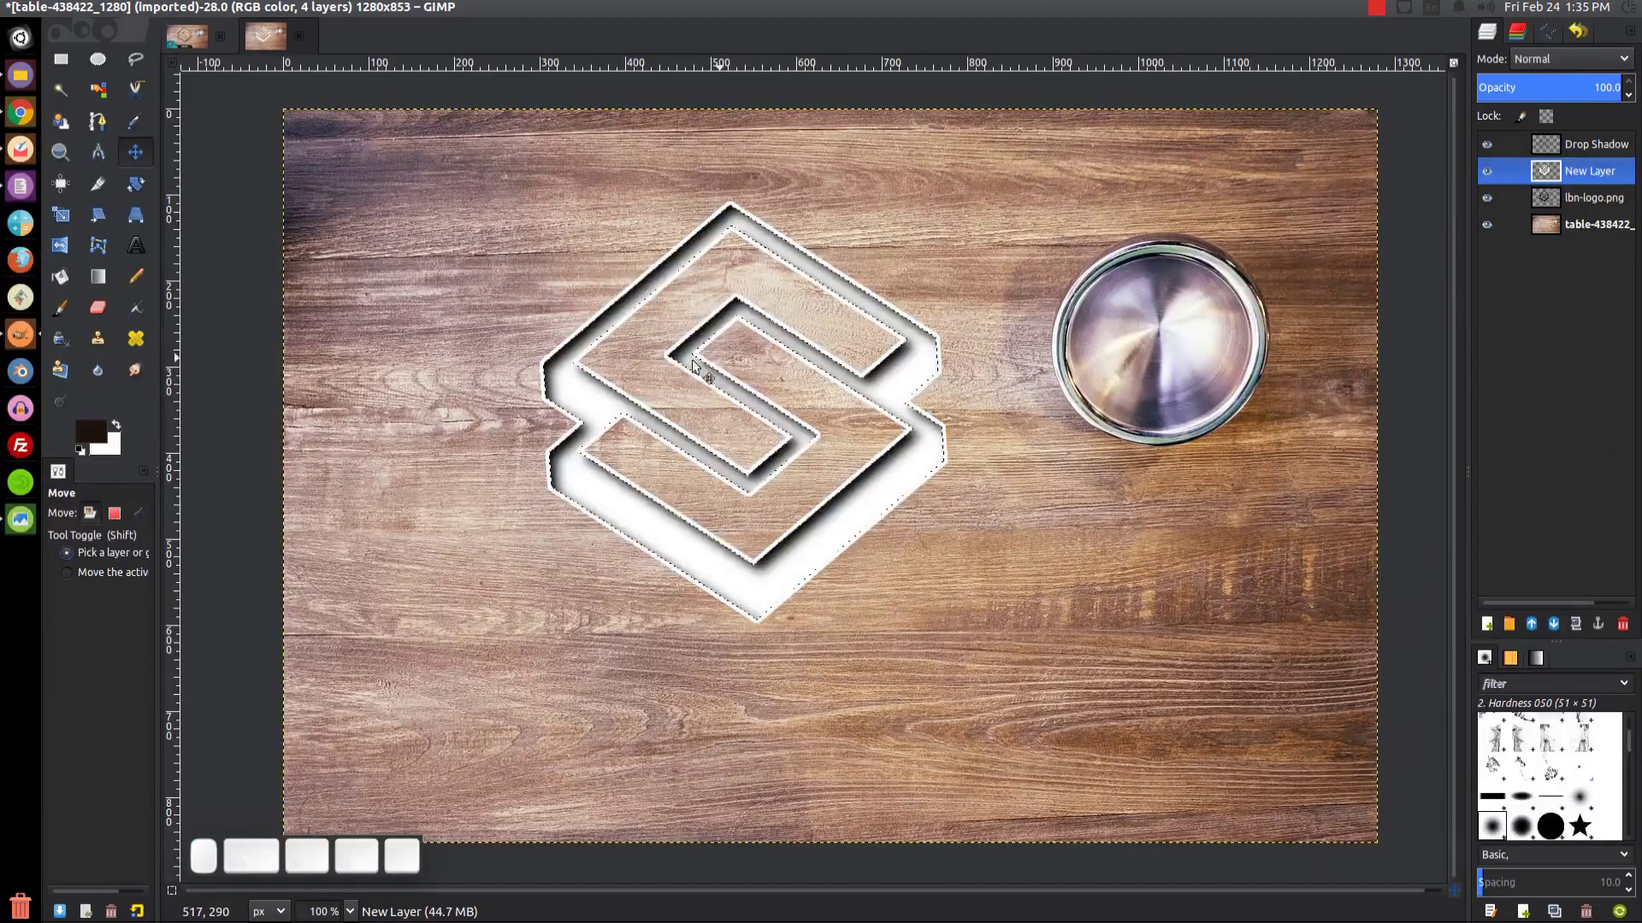
{"action": "key", "text": "Delete"}
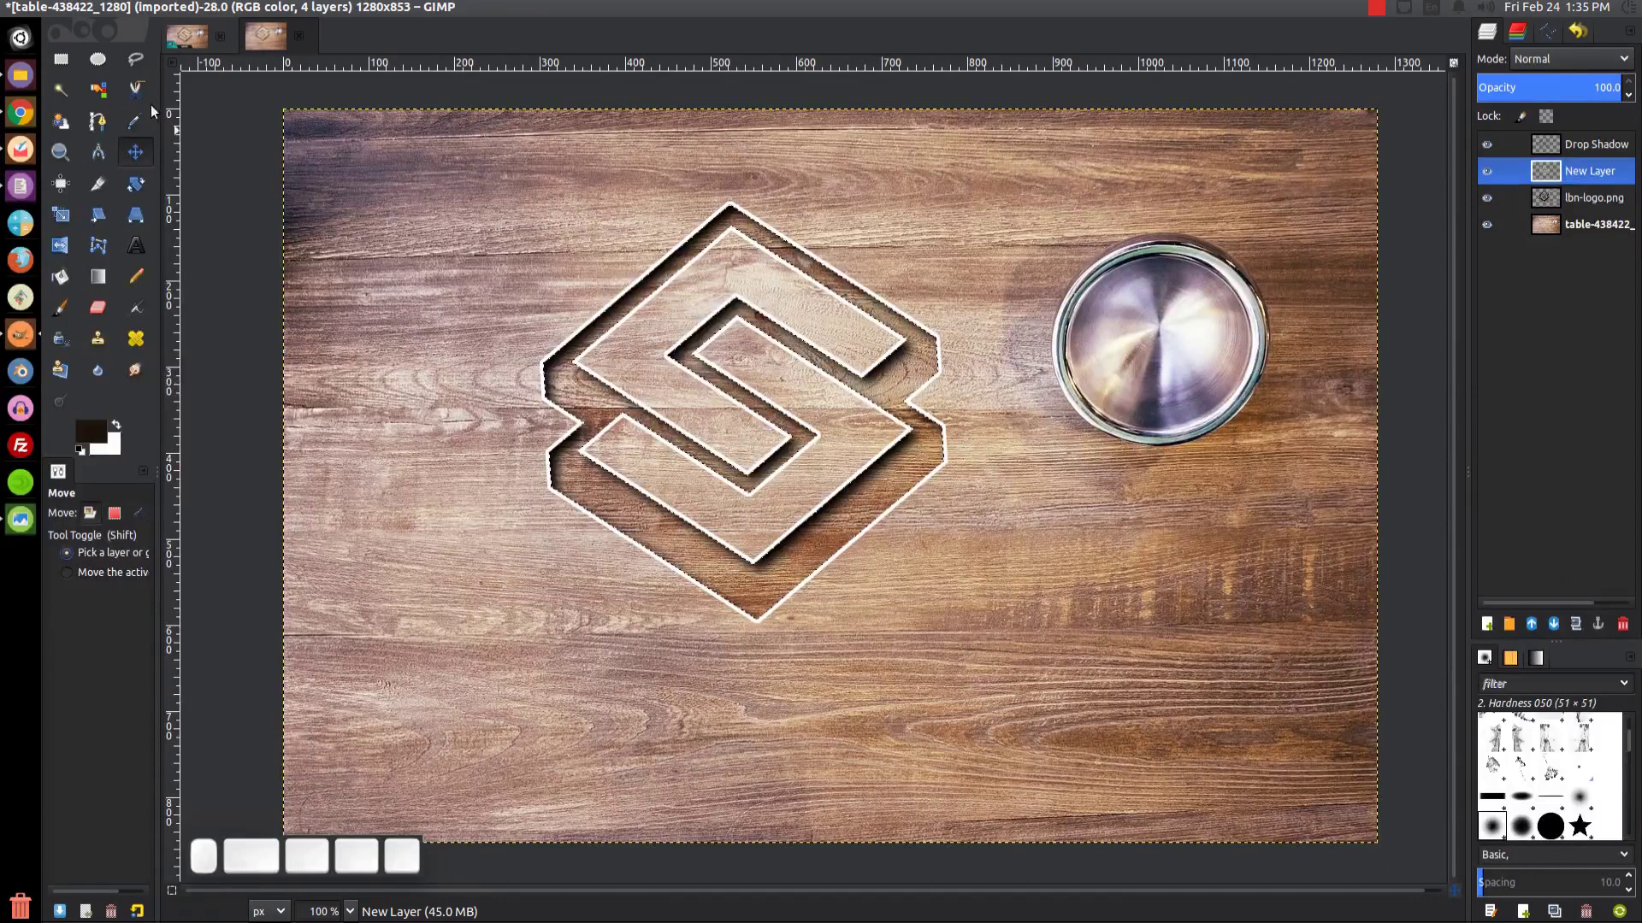
Clear the selection and set the white rim layer to Soft light at about 39% opacity.
{"action": "left_click", "coordinate": [154, 7]}
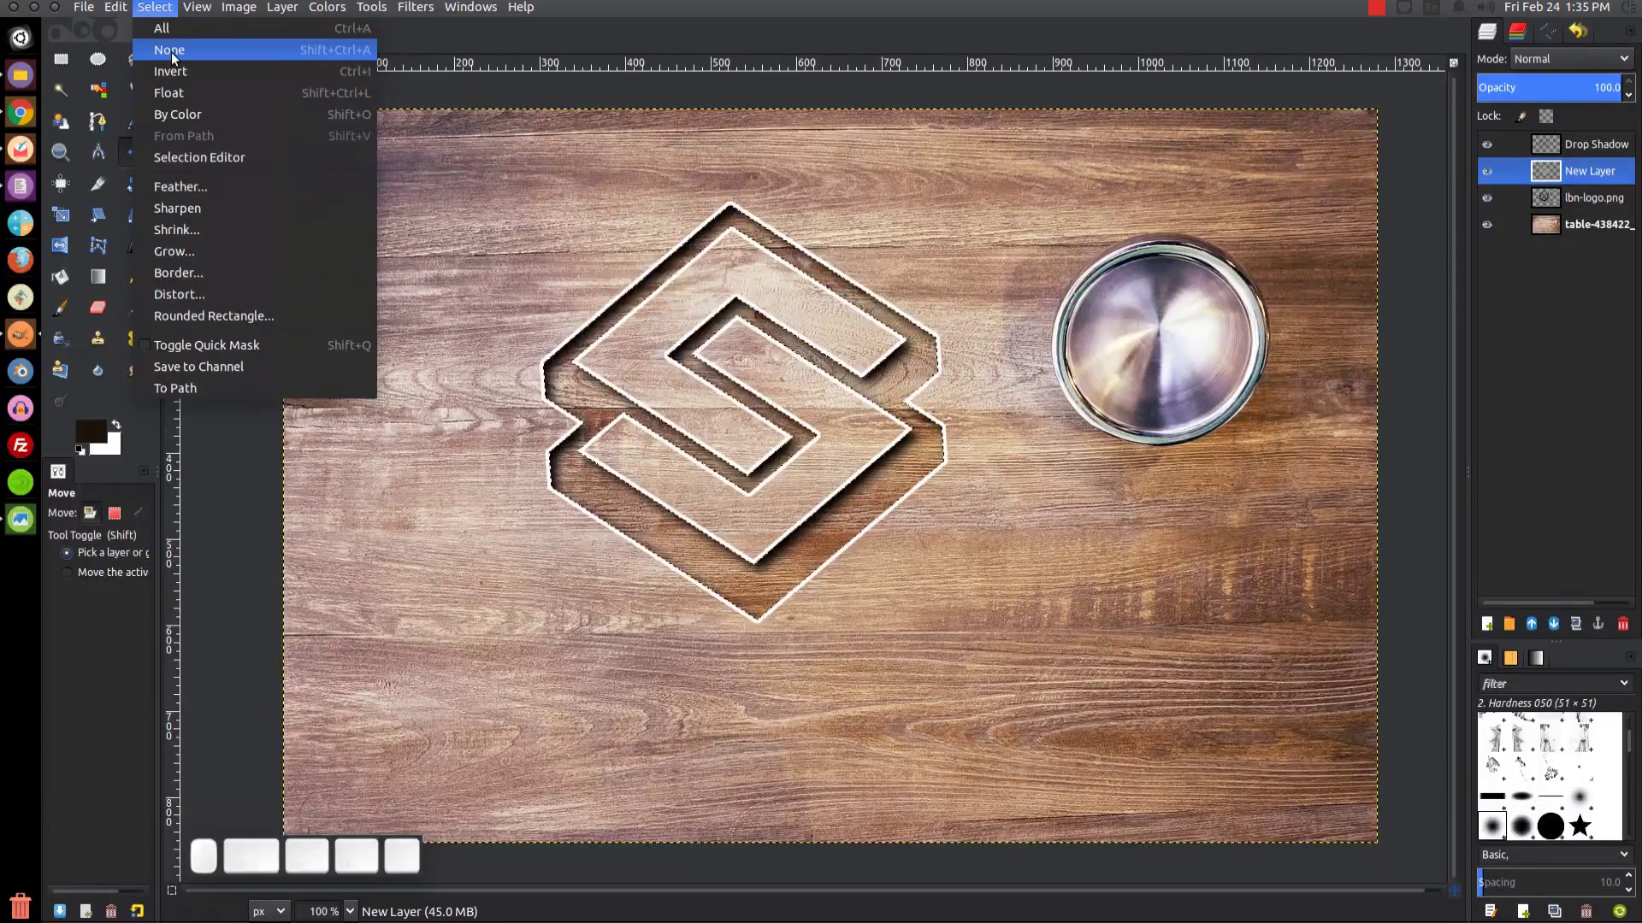
{"action": "left_click", "coordinate": [171, 53]}
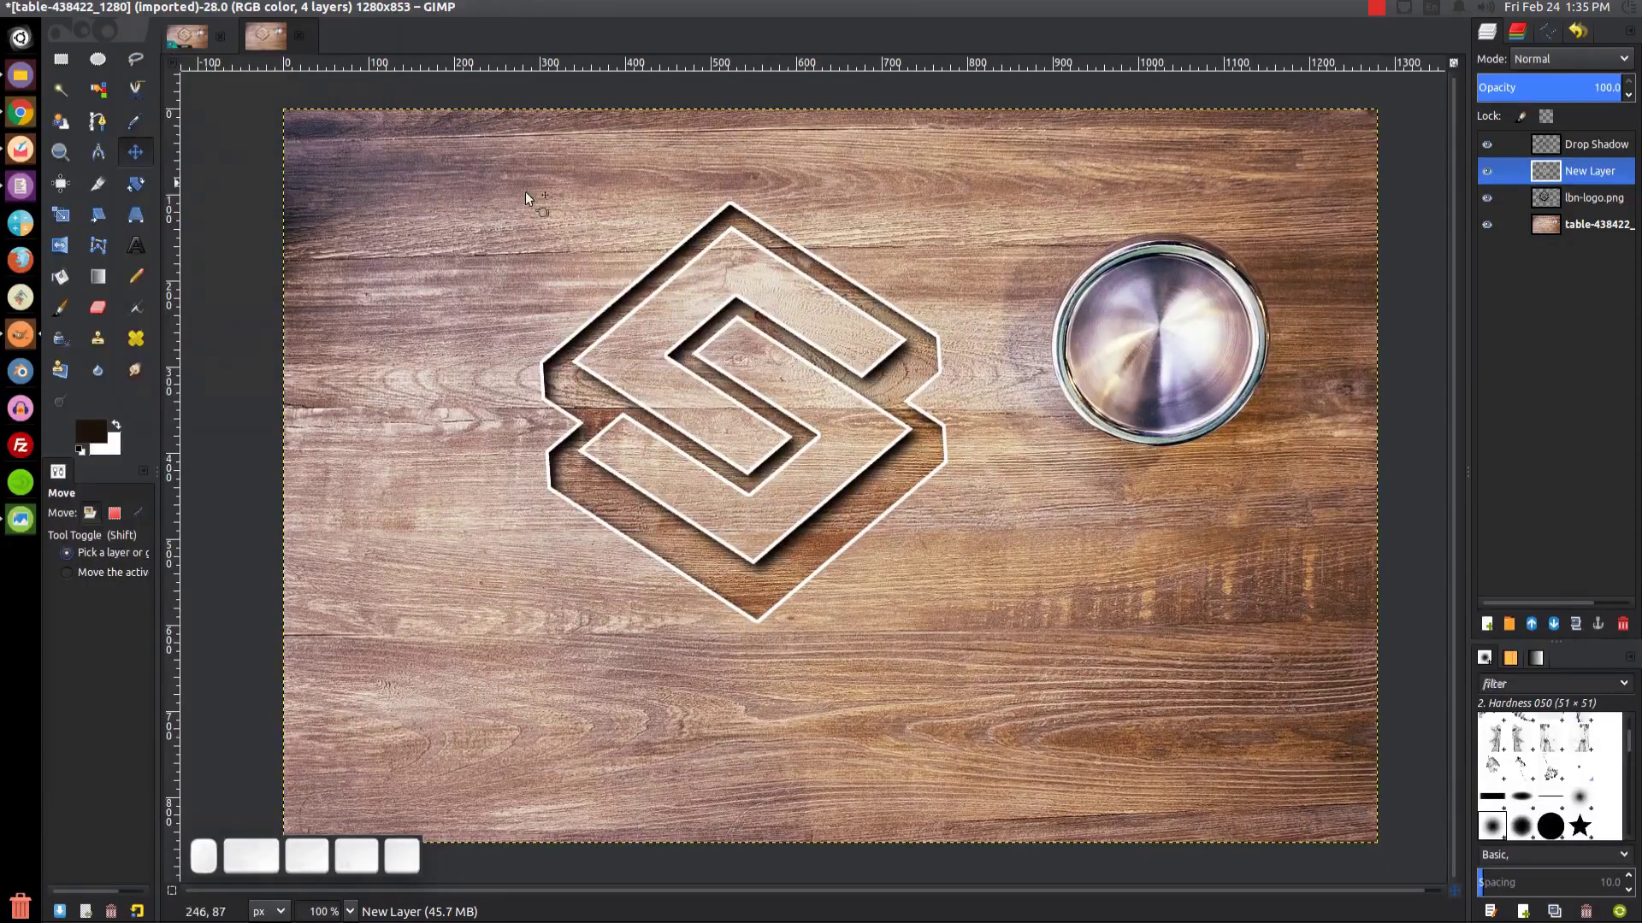
{"action": "left_click", "coordinate": [1572, 59]}
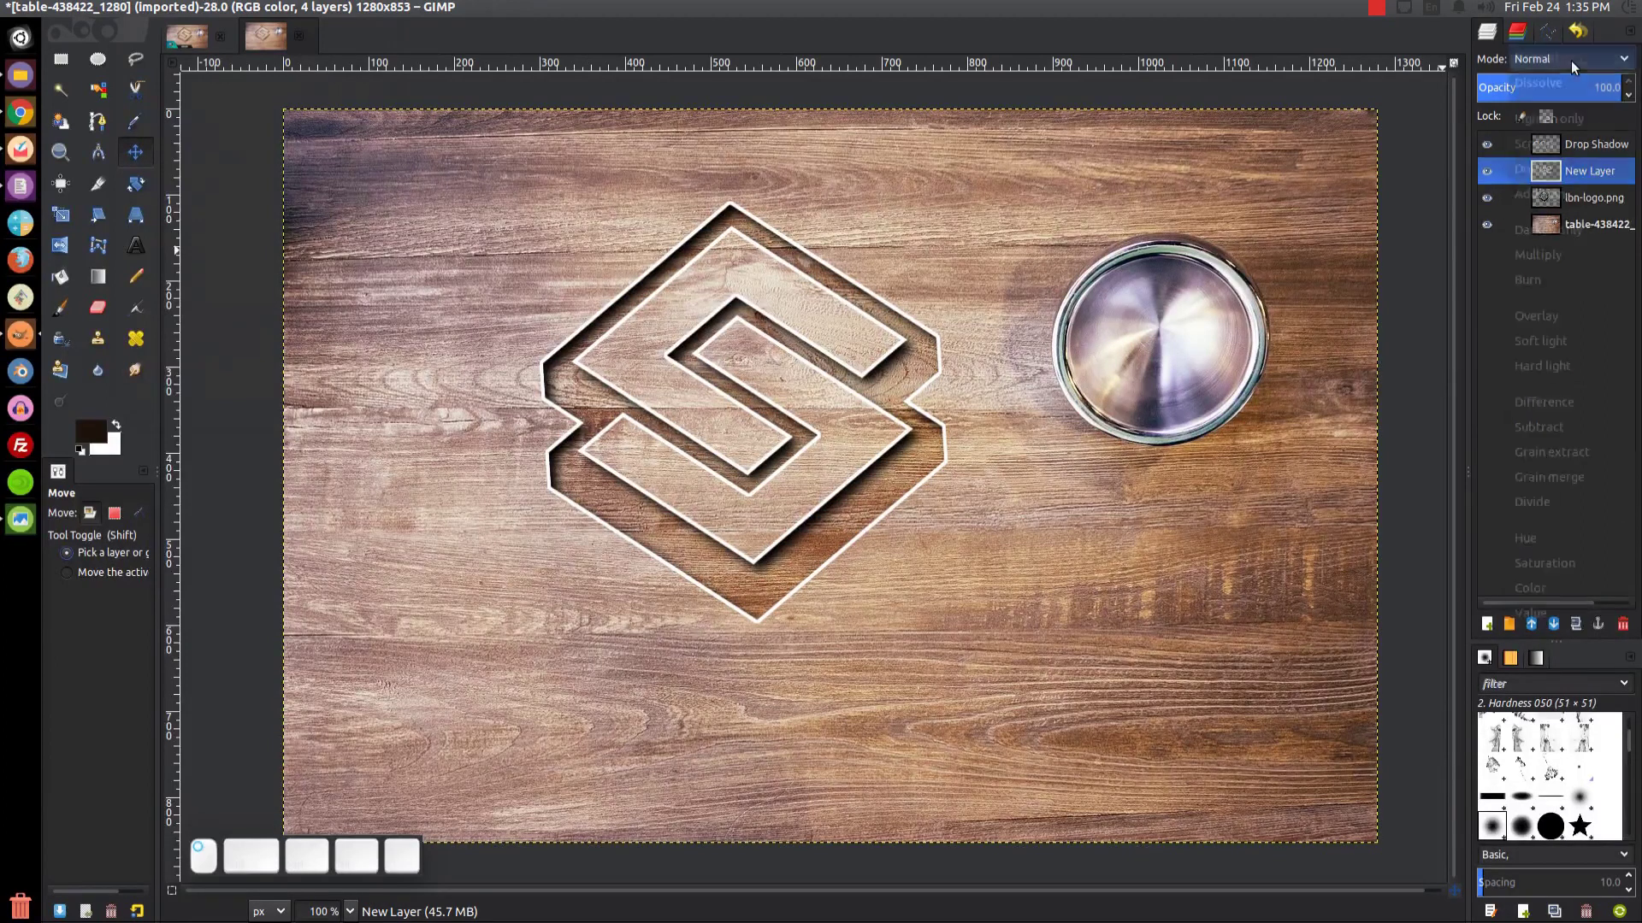
{"action": "left_click", "coordinate": [1549, 342]}
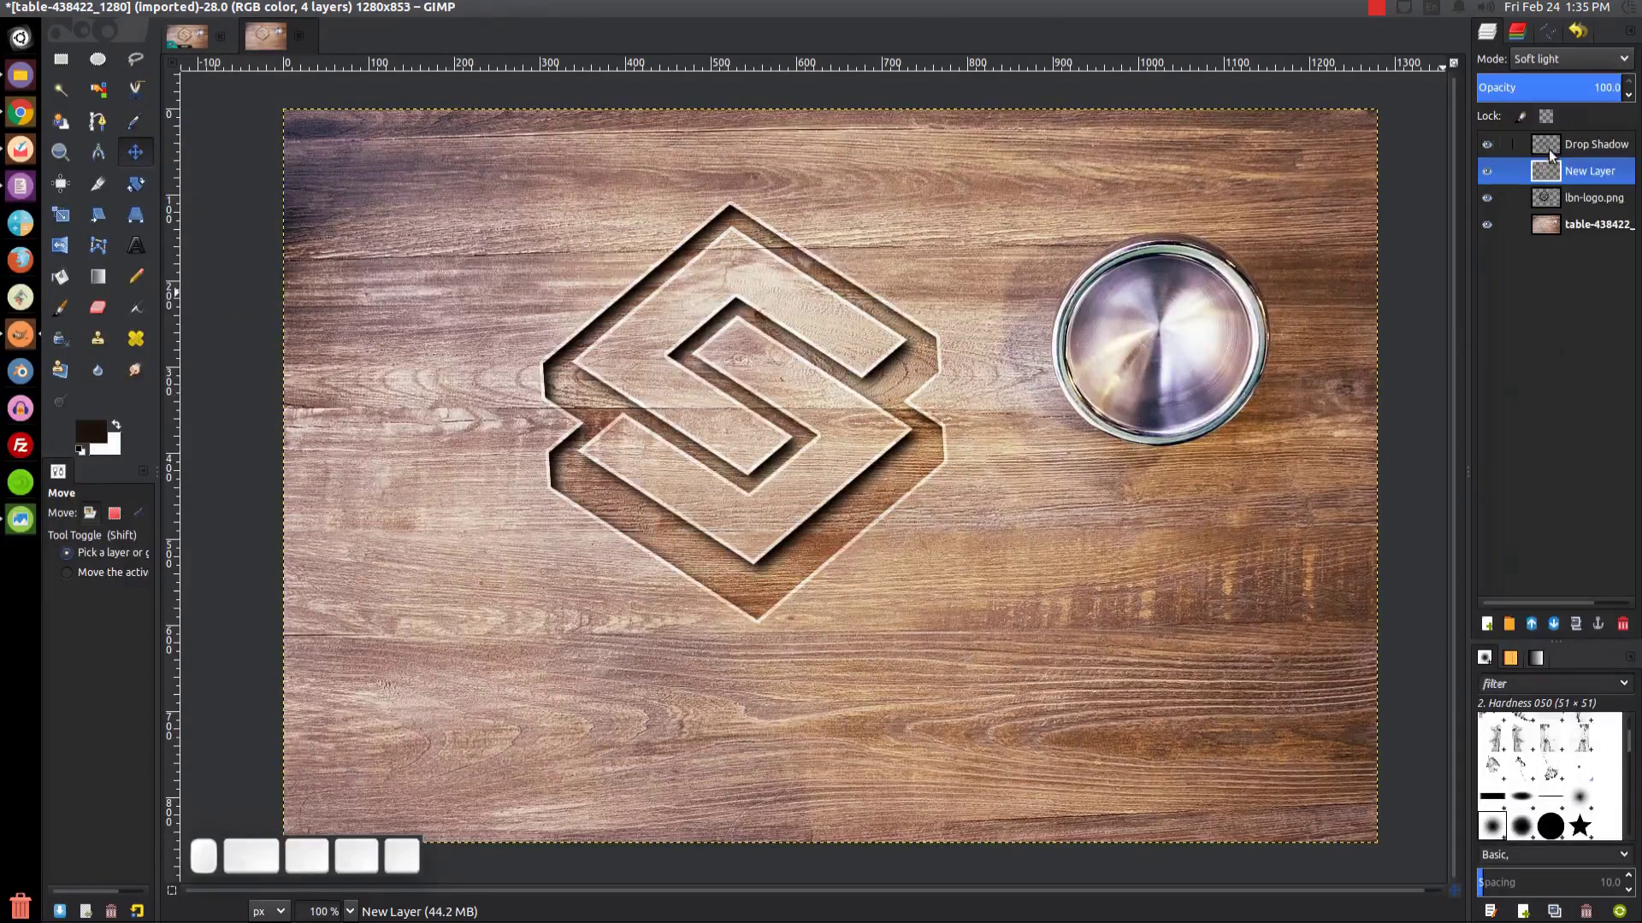
{"action": "mouse_move", "coordinate": [1584, 88]}
{"action": "left_mouse_down"}
{"action": "mouse_move", "coordinate": [1534, 91]}
{"action": "mouse_move", "coordinate": [1555, 91]}
{"action": "left_mouse_up"}
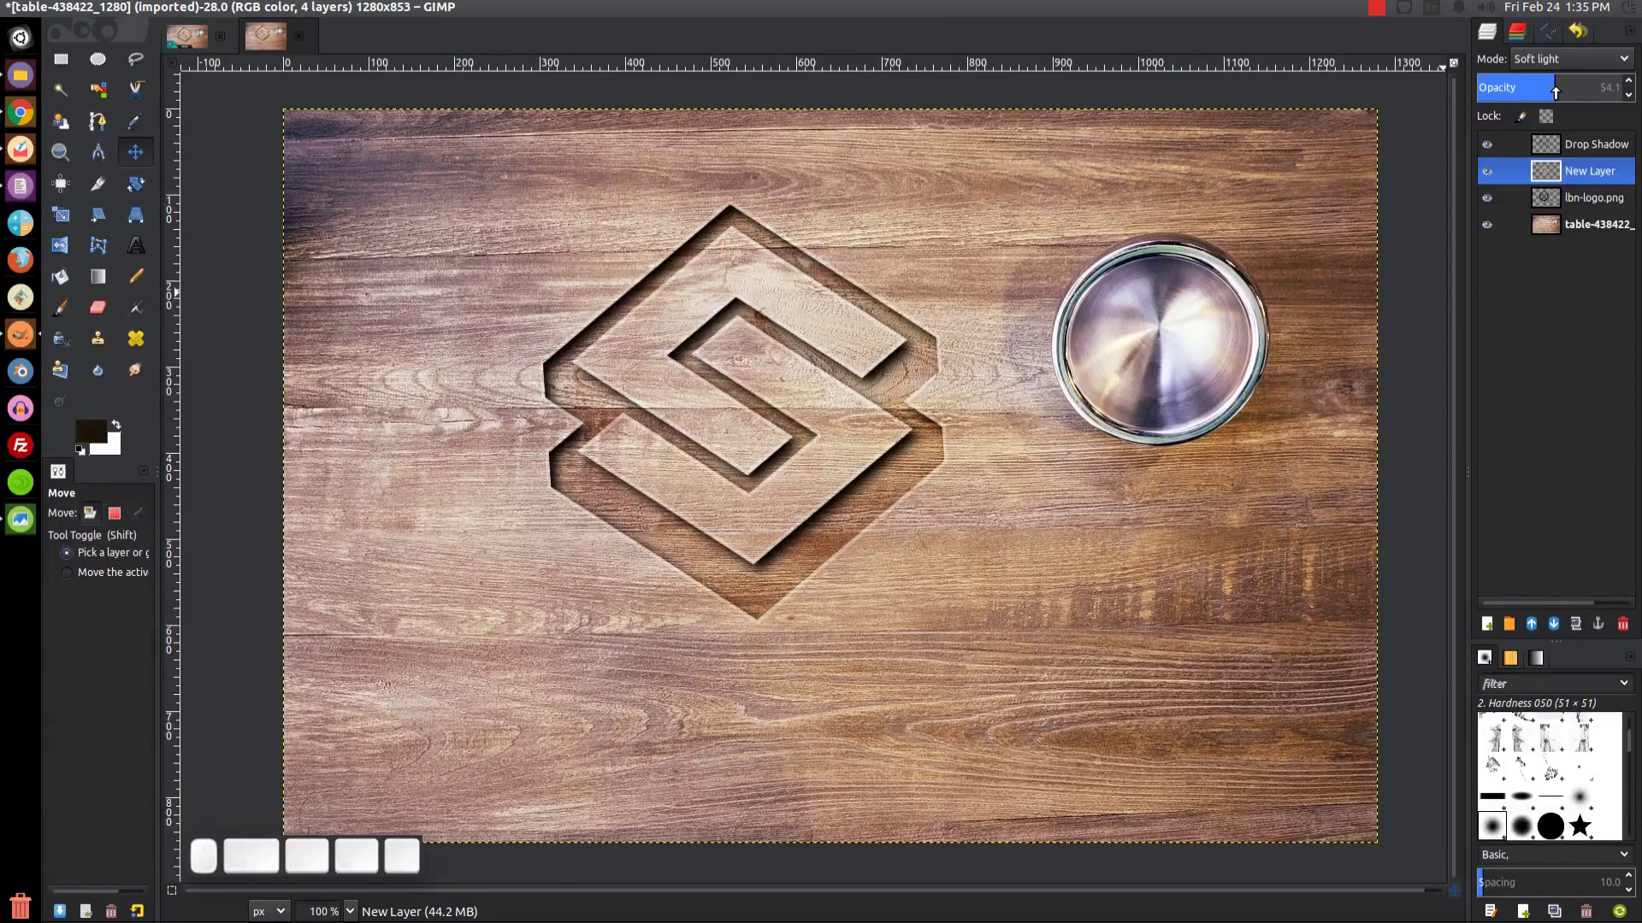
{"action": "left_click", "coordinate": [1577, 224]}
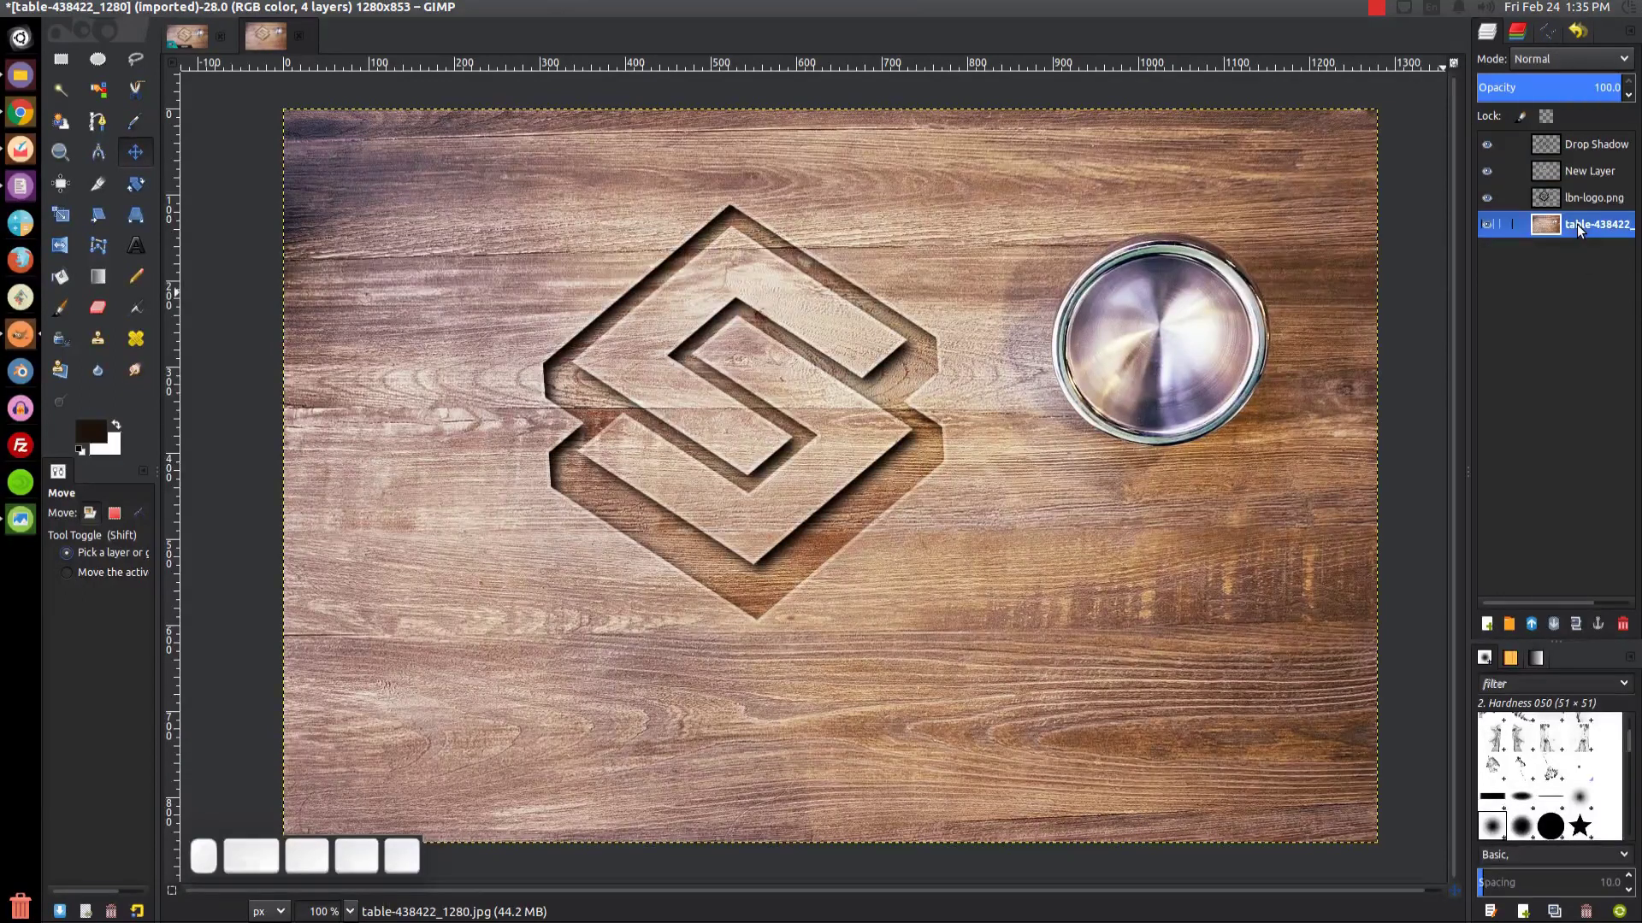